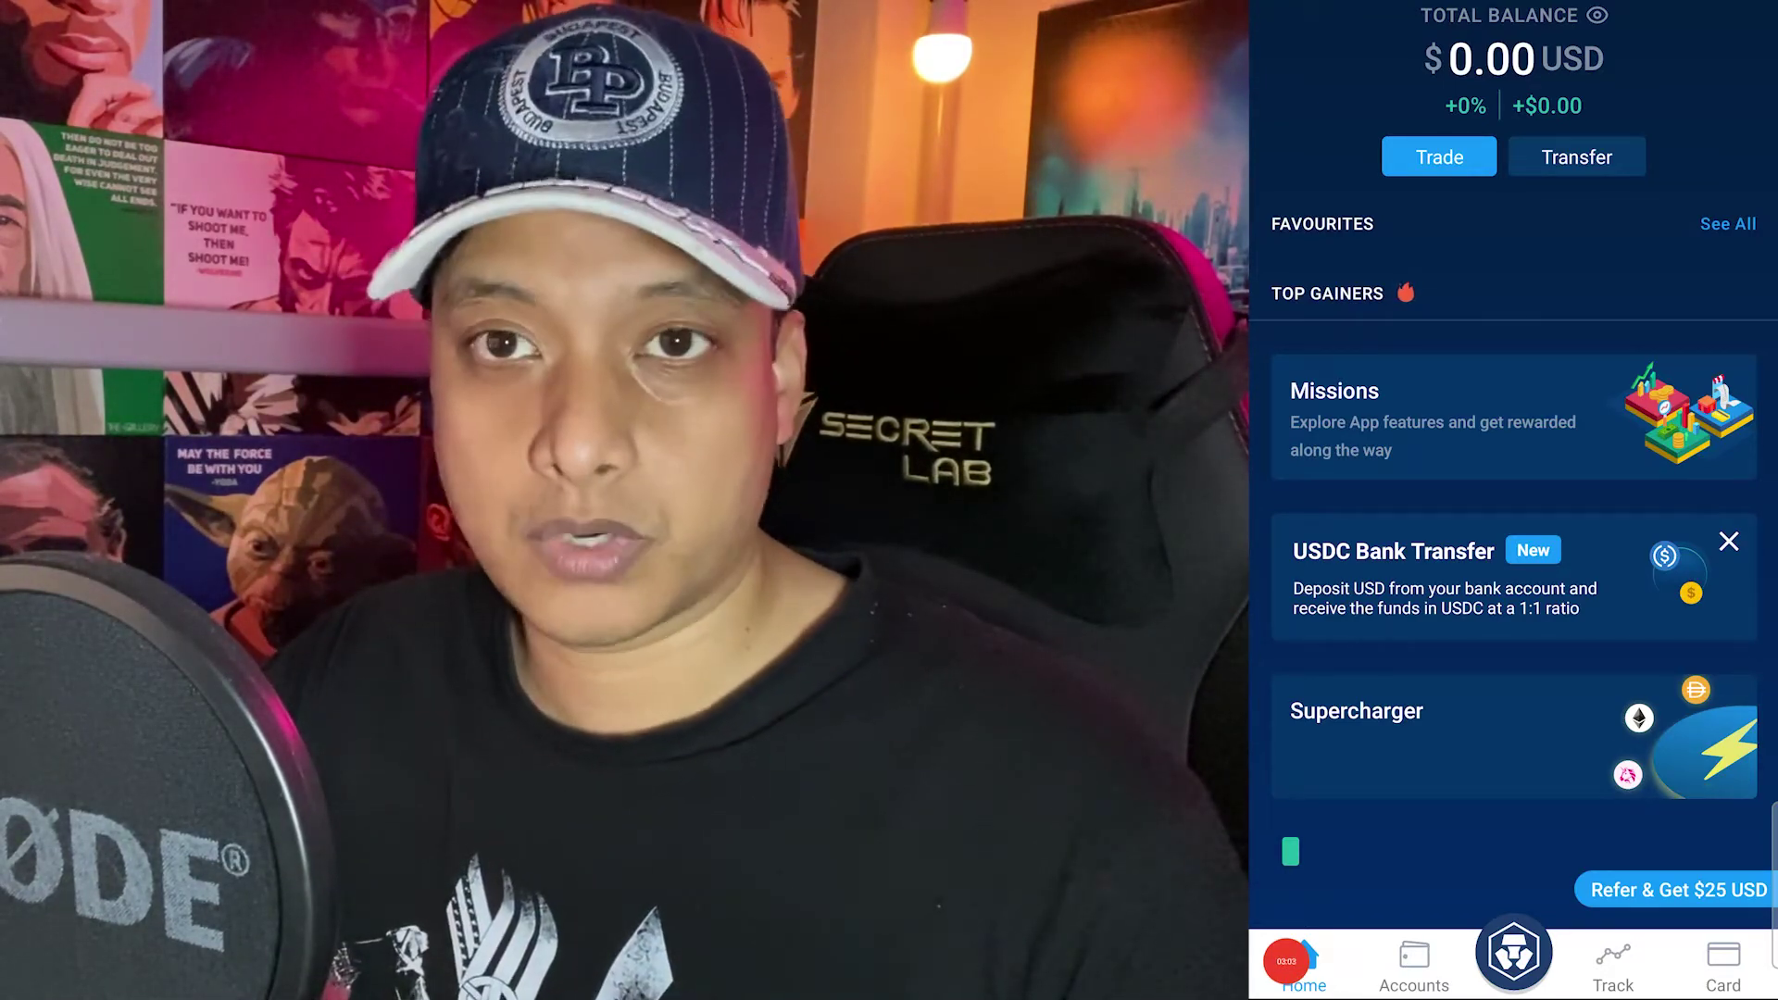
Step: Start a Buy order from the Crypto Wallet under Accounts
click(1414, 963)
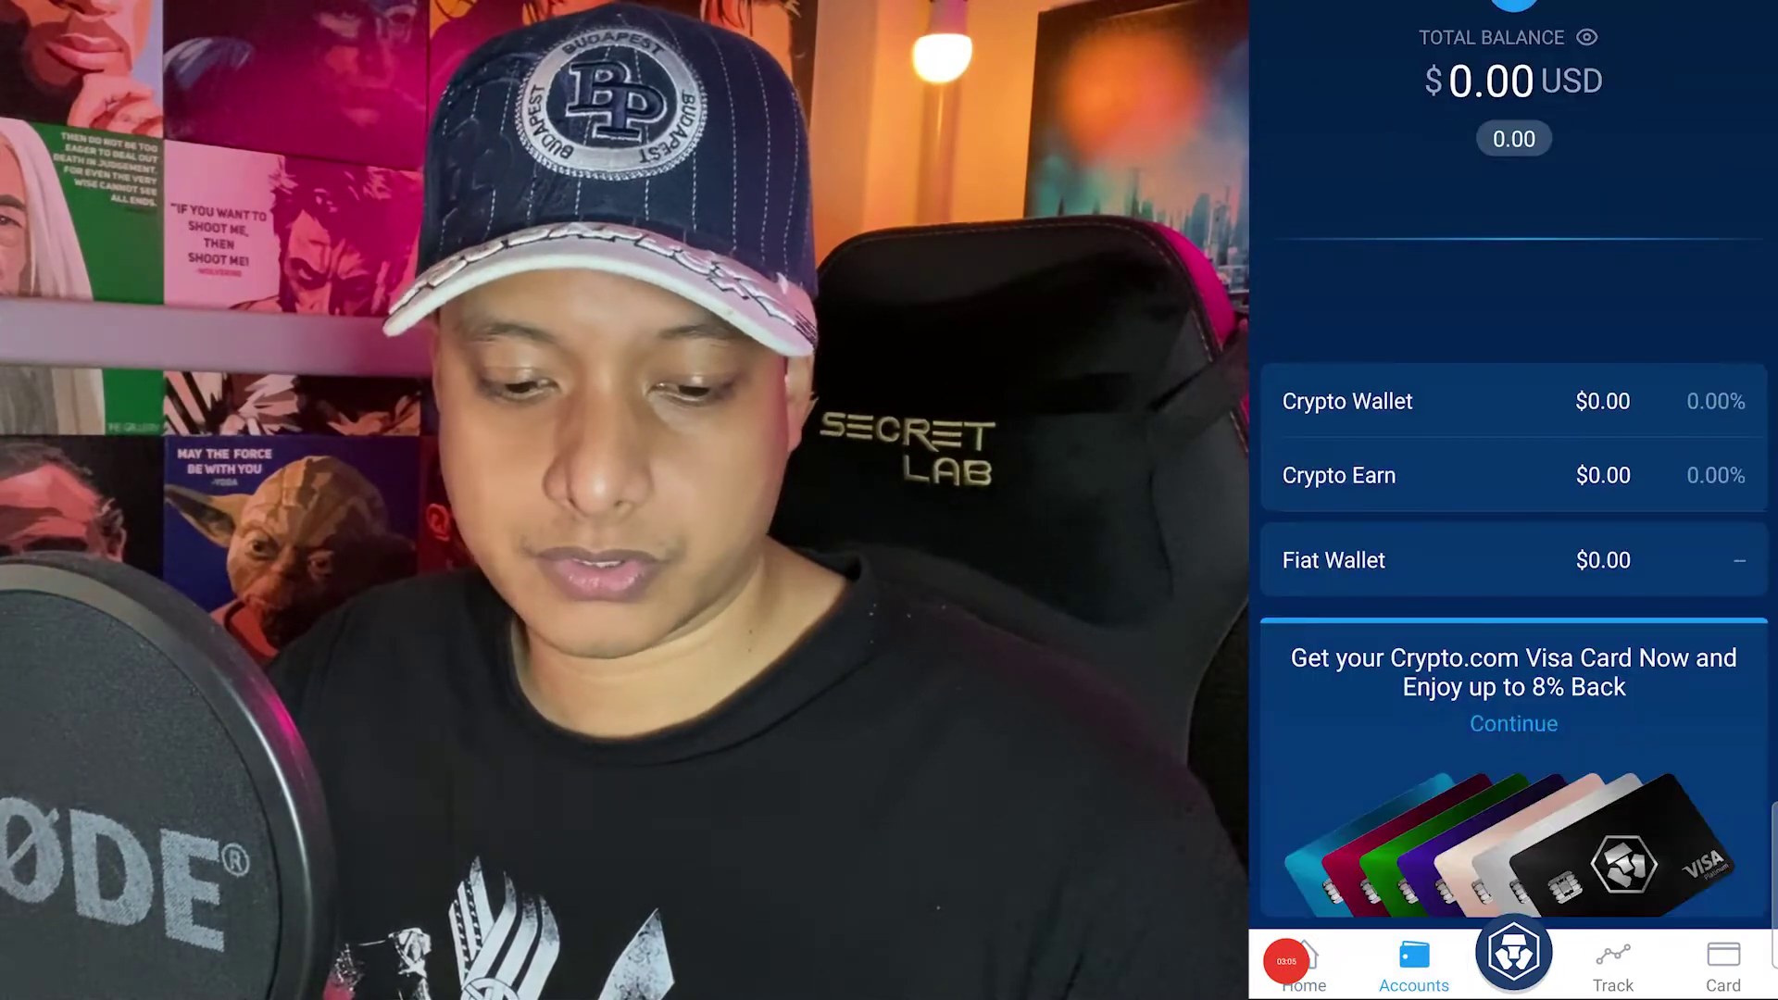
click(1347, 401)
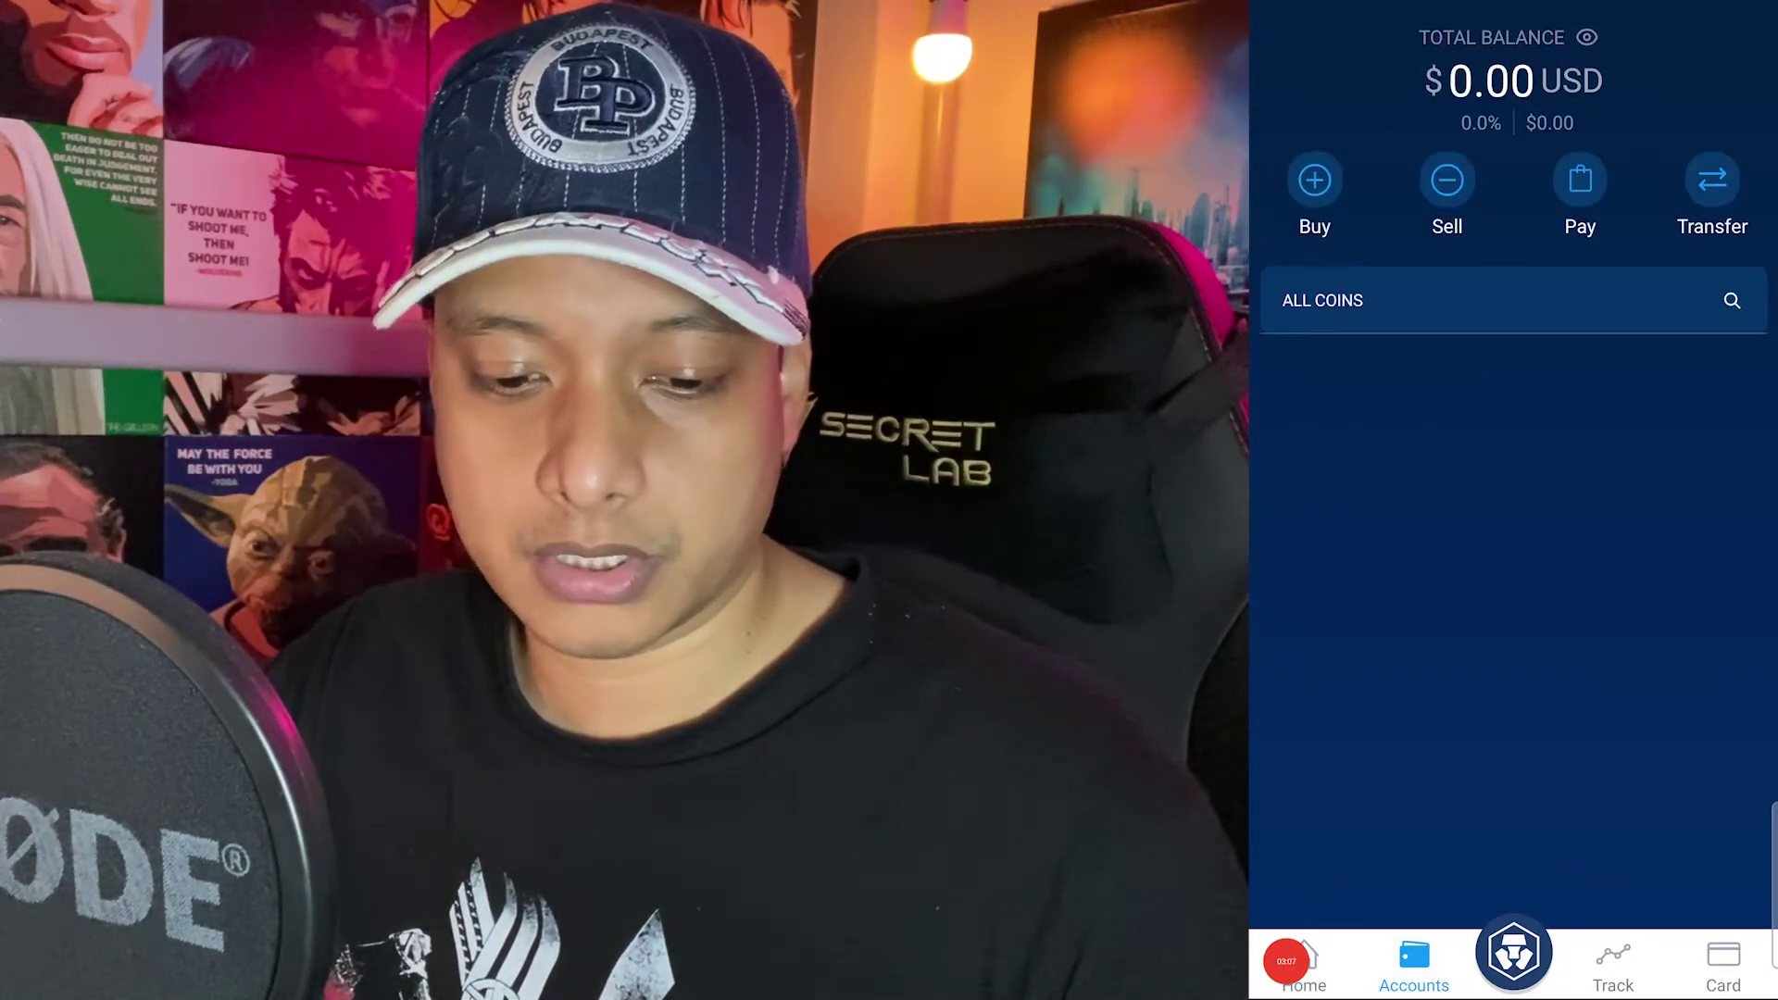
click(1314, 195)
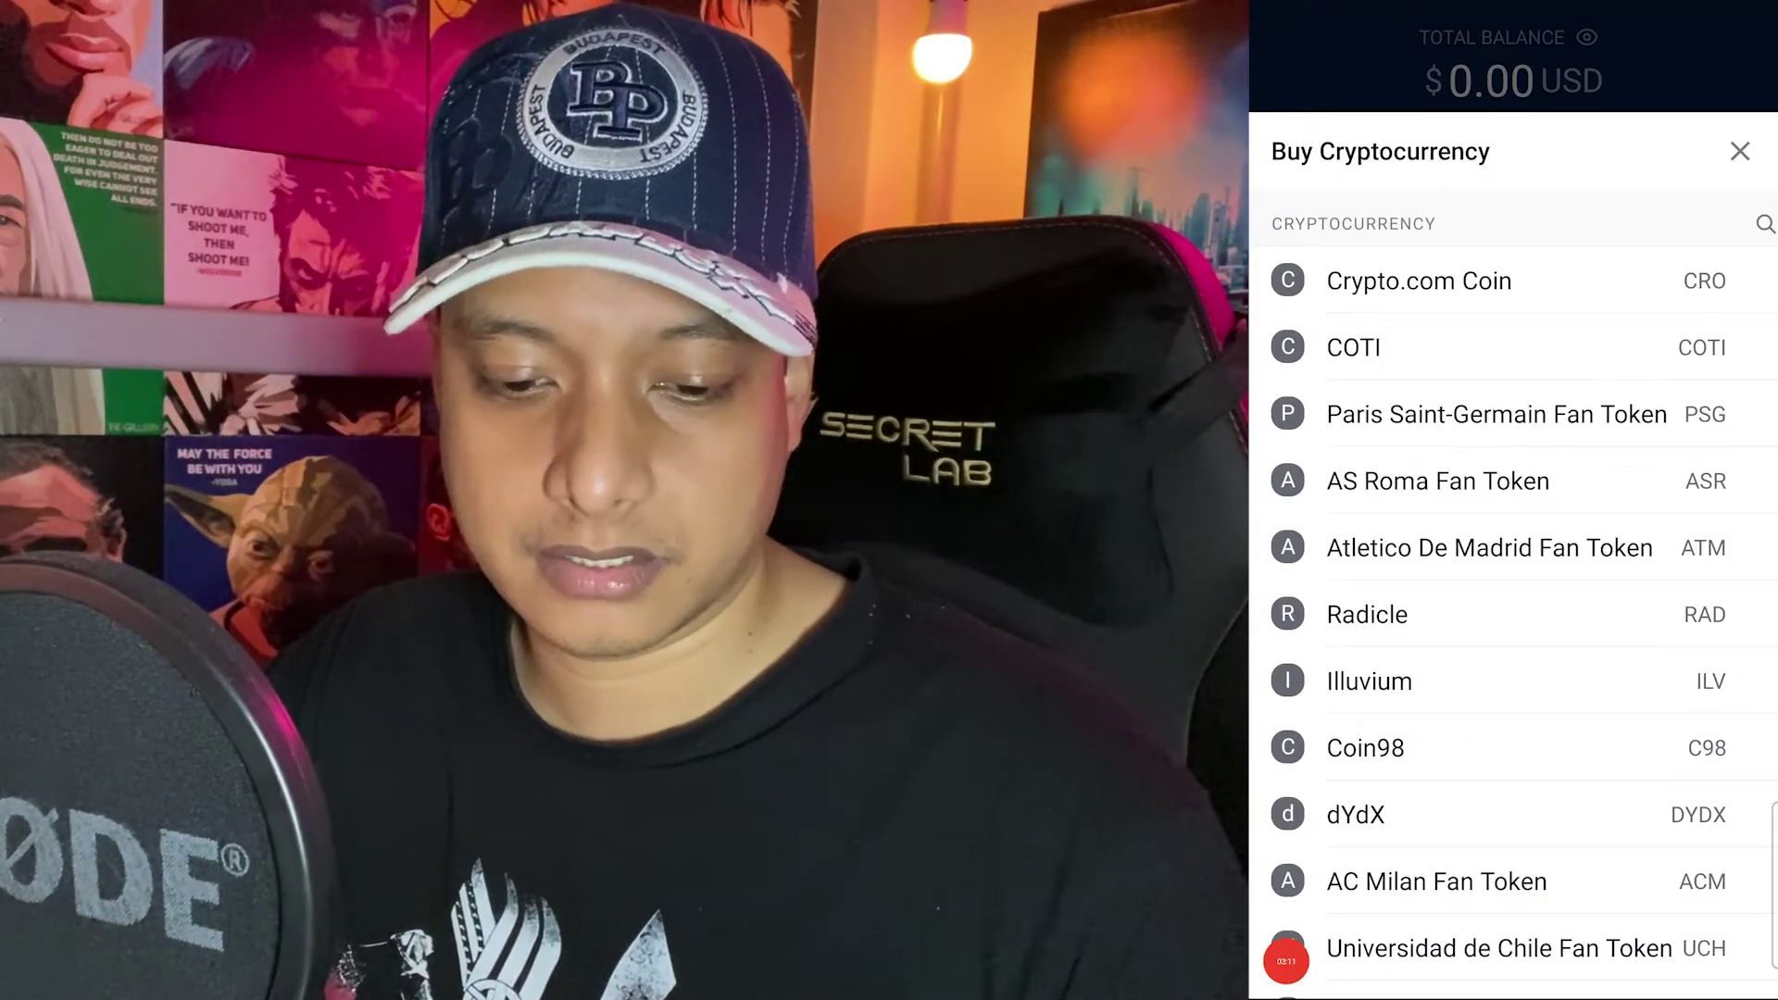
Step: Search the coin list for 'zil', pick Zilliqa, and select its purchase amount
click(1764, 223)
text(zil)
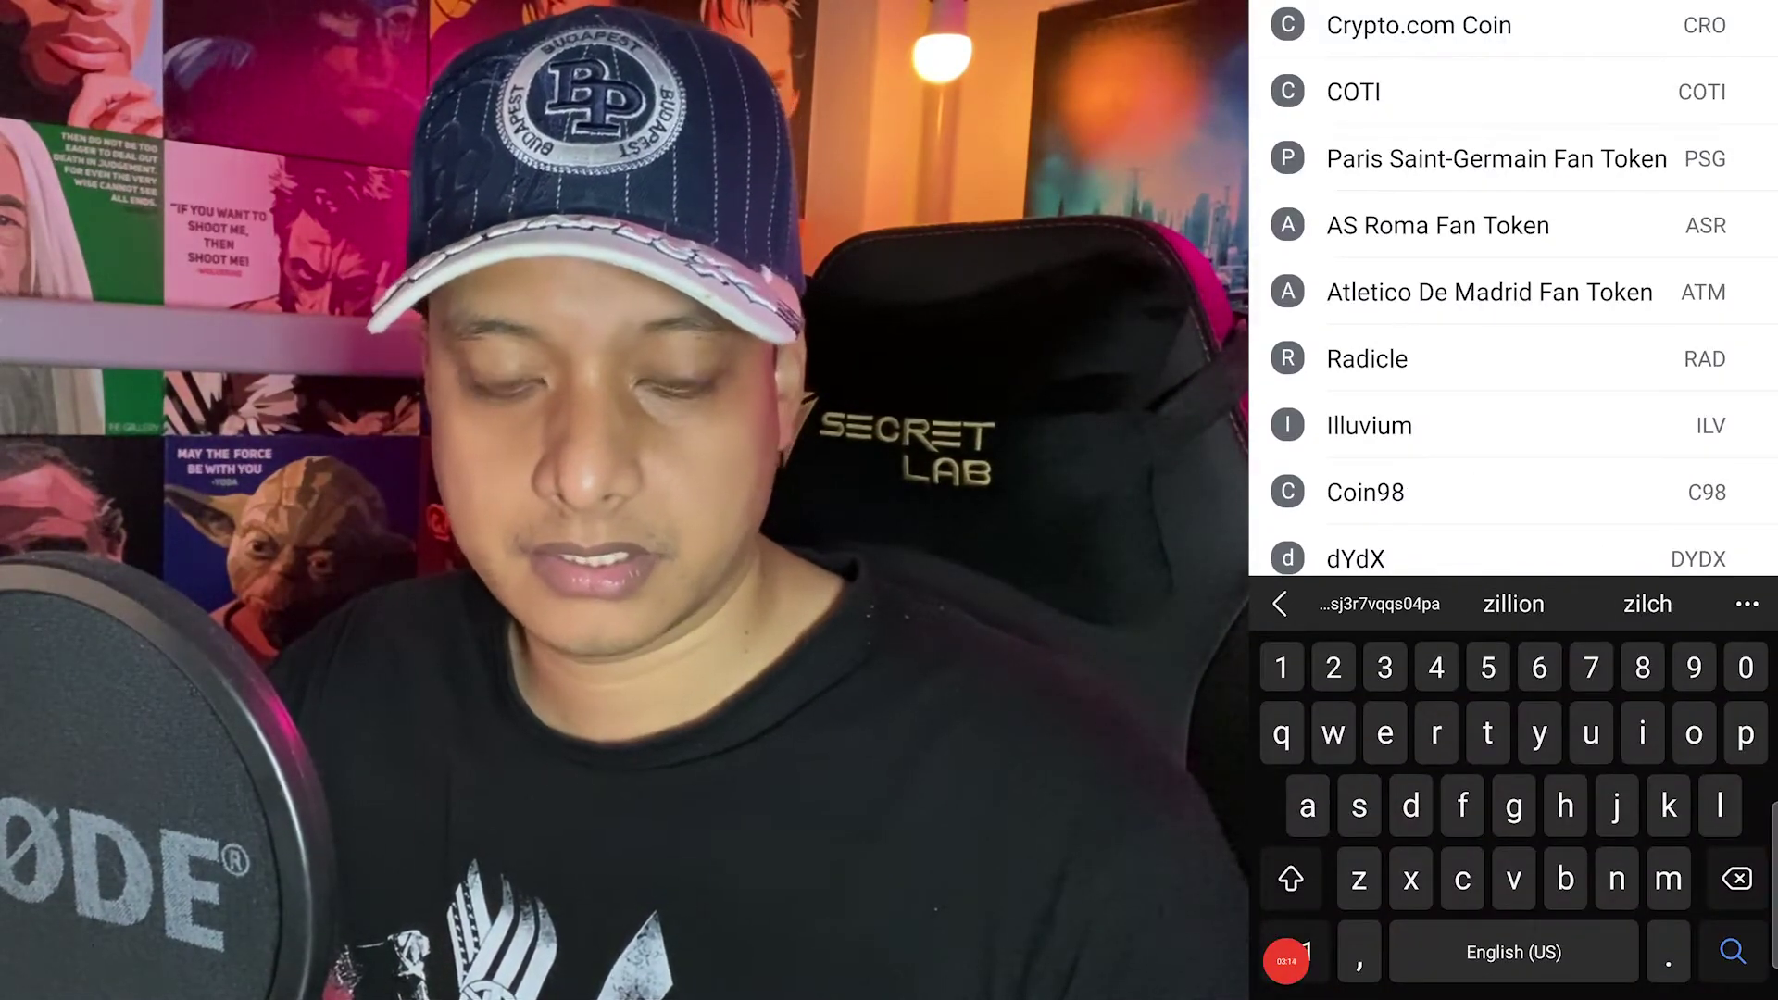
click(1358, 25)
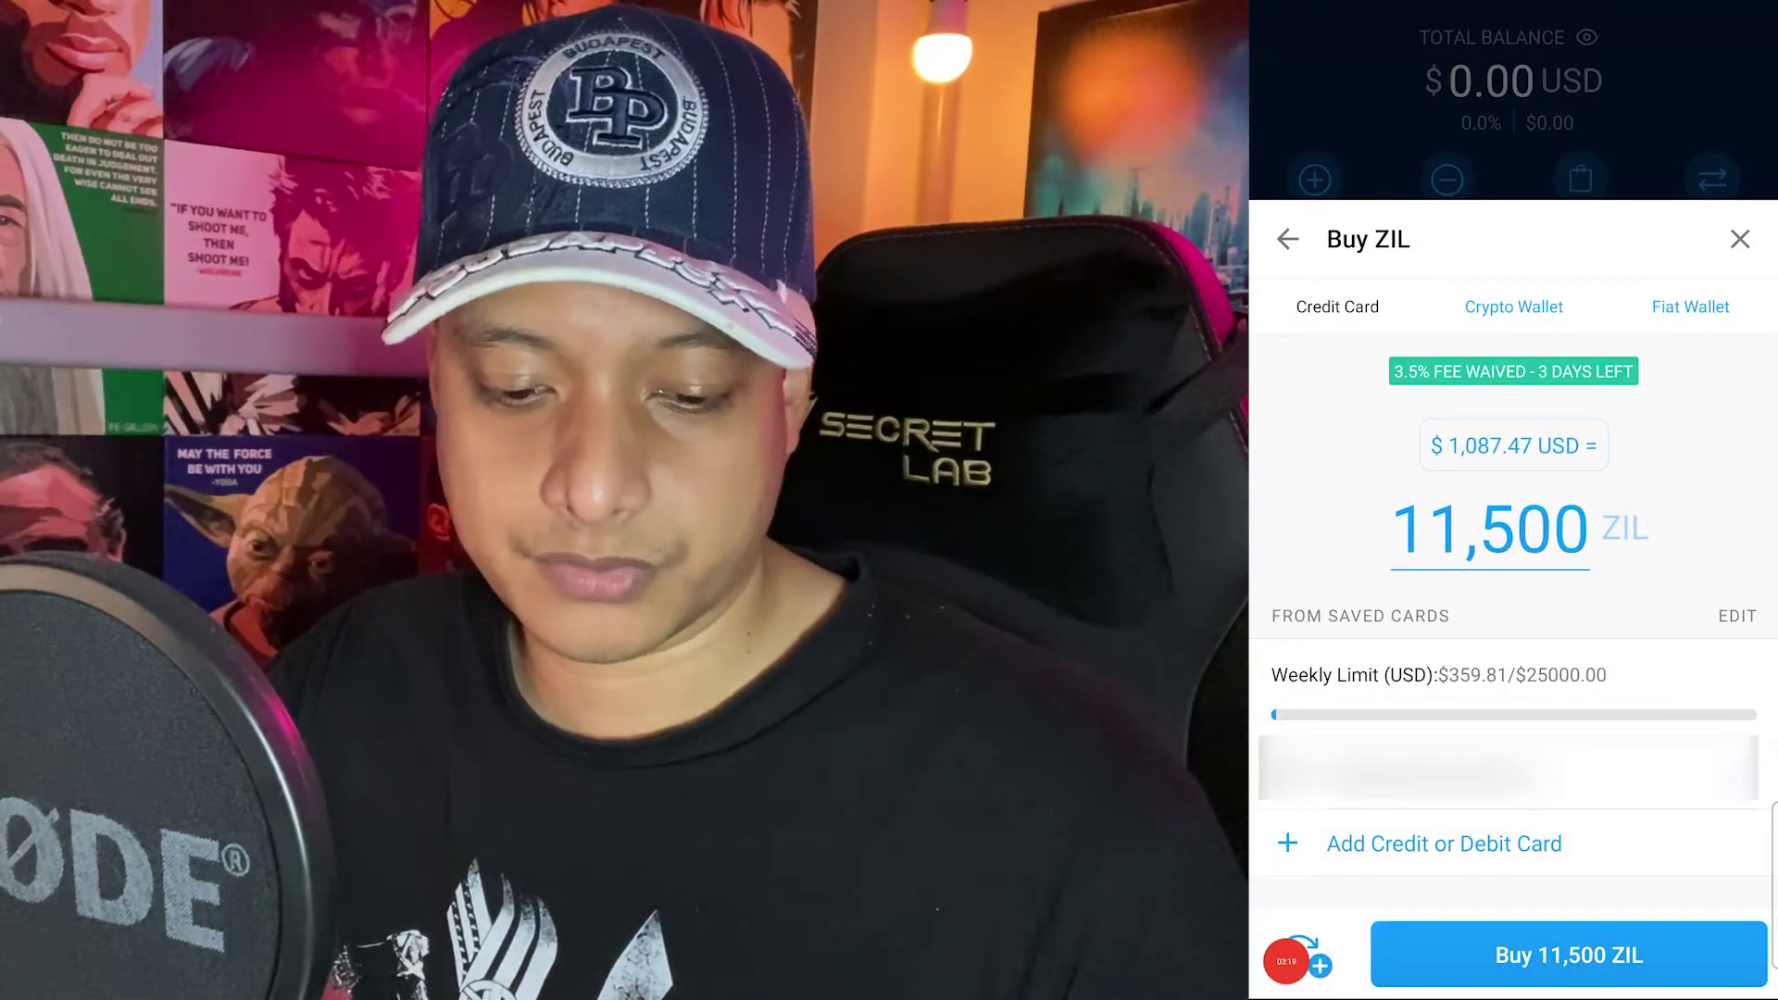
click(1491, 530)
Step: Replace the 11,500 ZIL amount with 100 ZIL, about $9.35
key(BackSpace)
key(BackSpace)
key(BackSpace)
key(BackSpace)
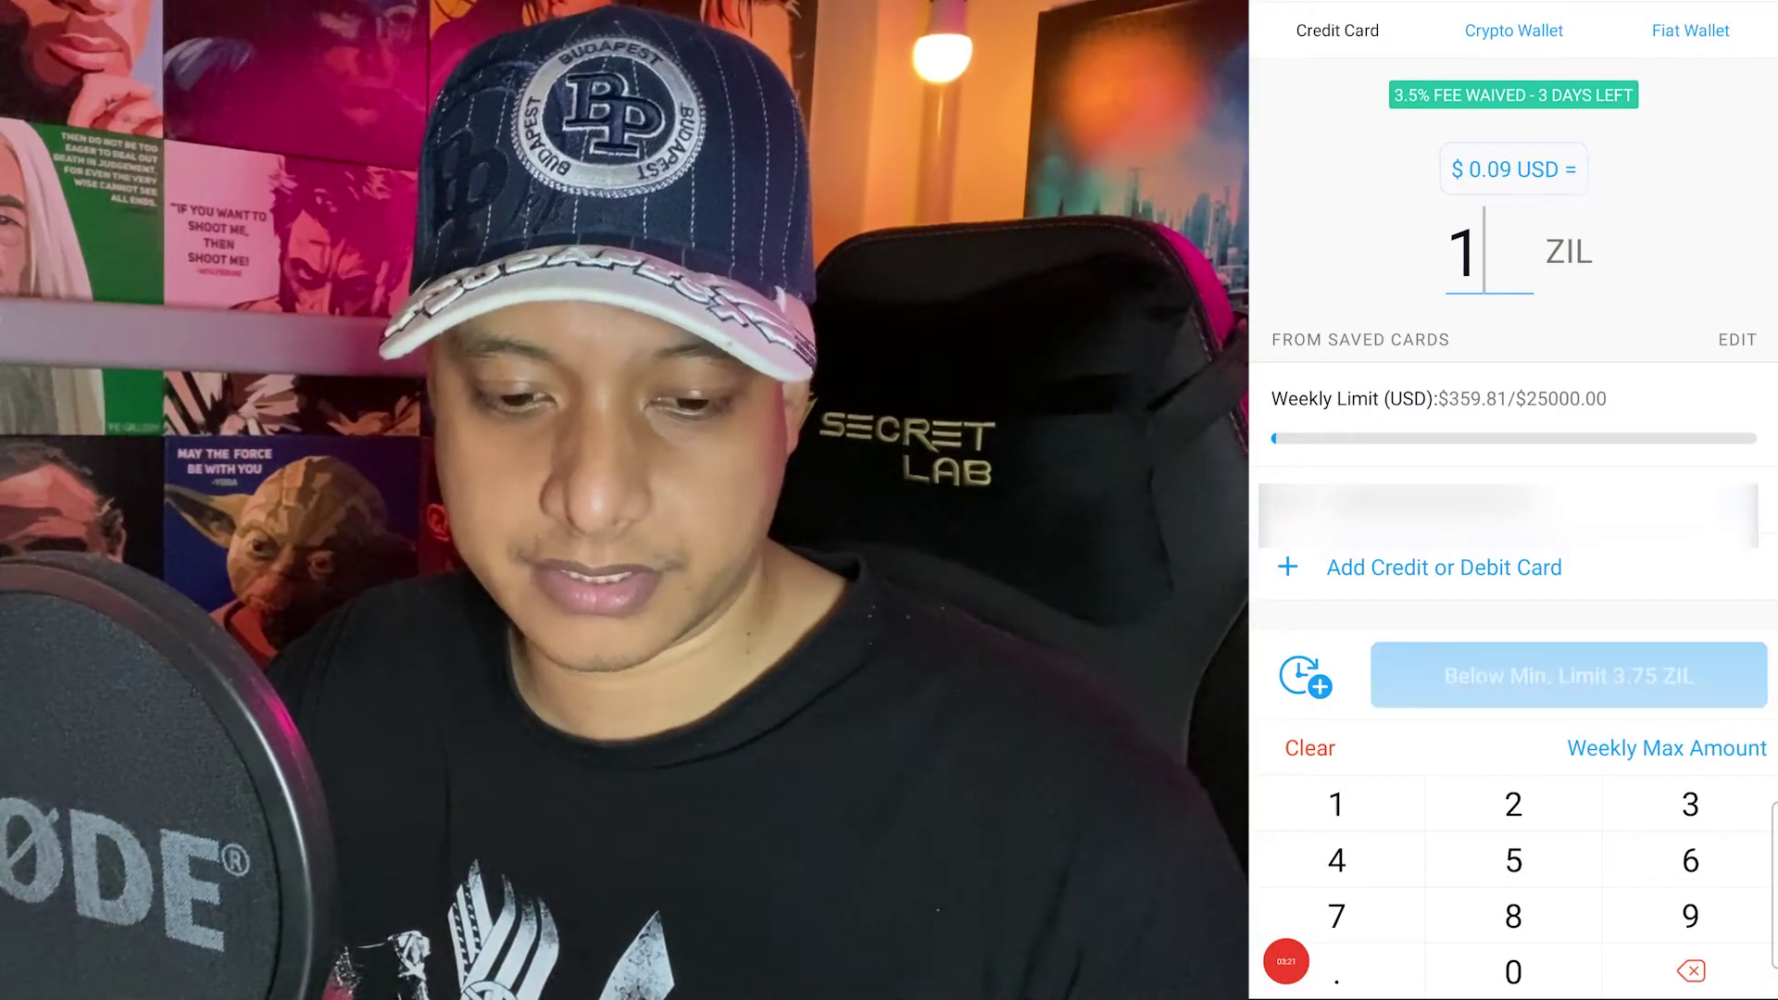
key(BackSpace)
text(100)
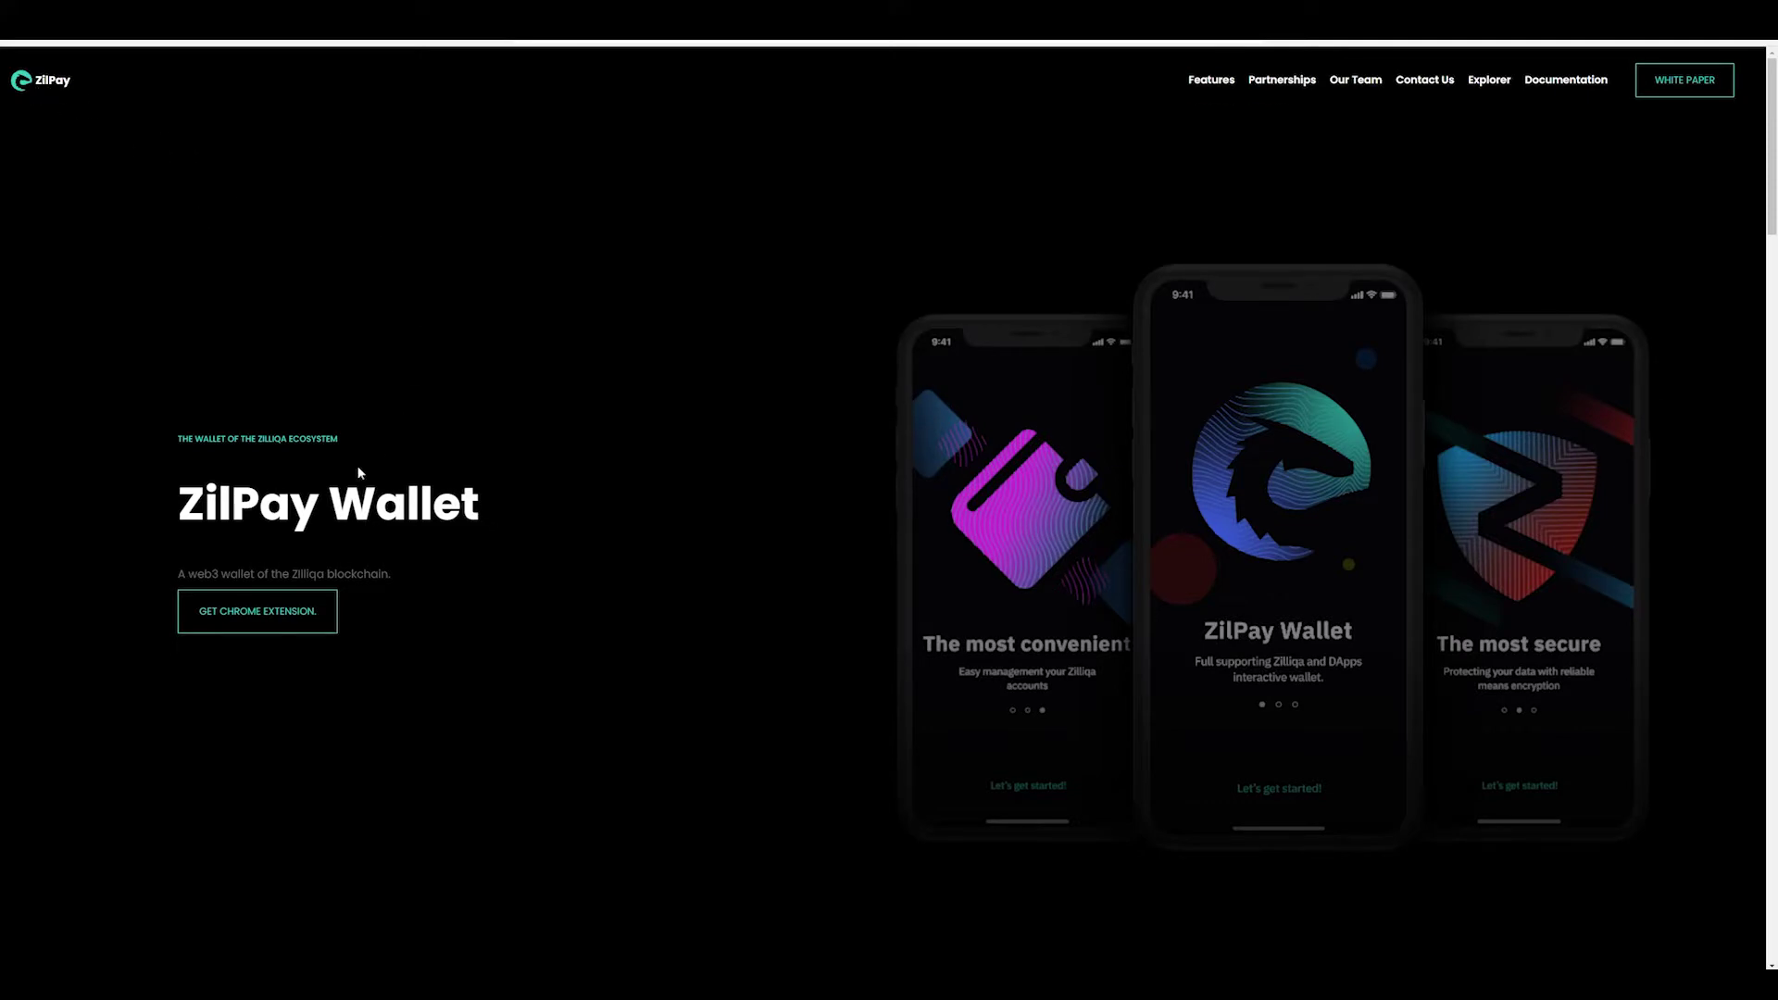
Step: Browse the ZilPay token list, showing 107.602 ZIL and 144.522 Lunr
drag(177, 505, 461, 505)
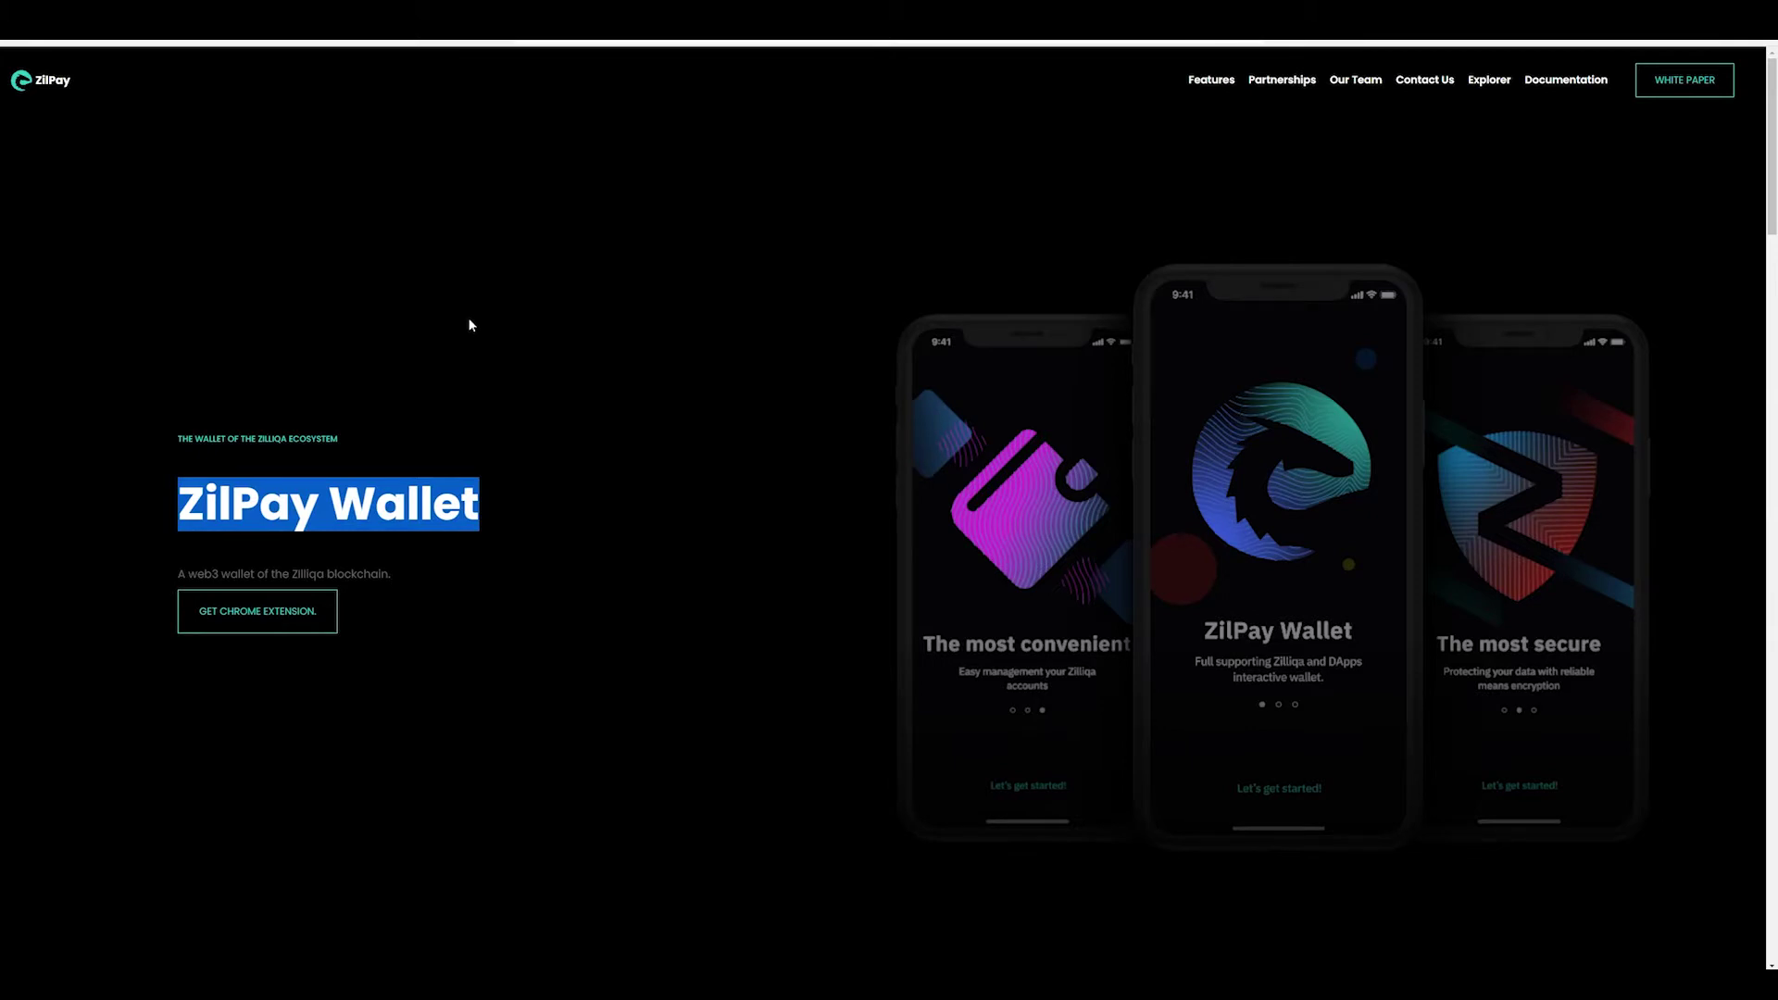
click(1691, 43)
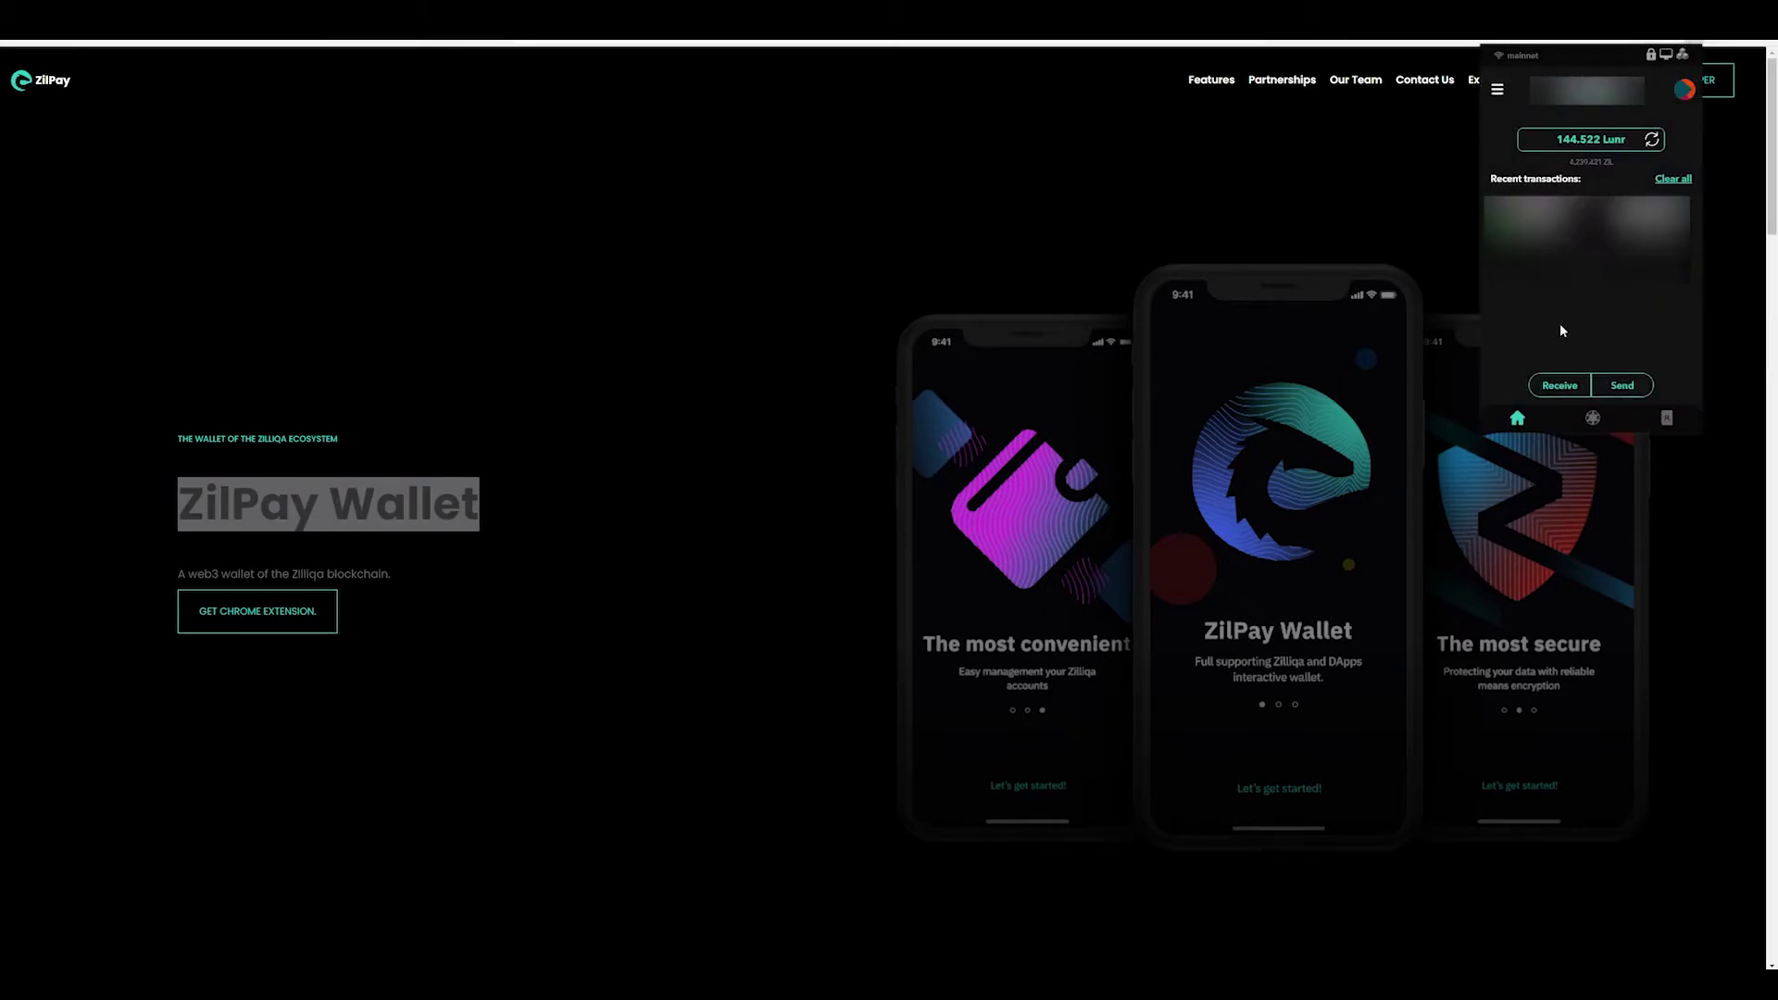
click(1593, 419)
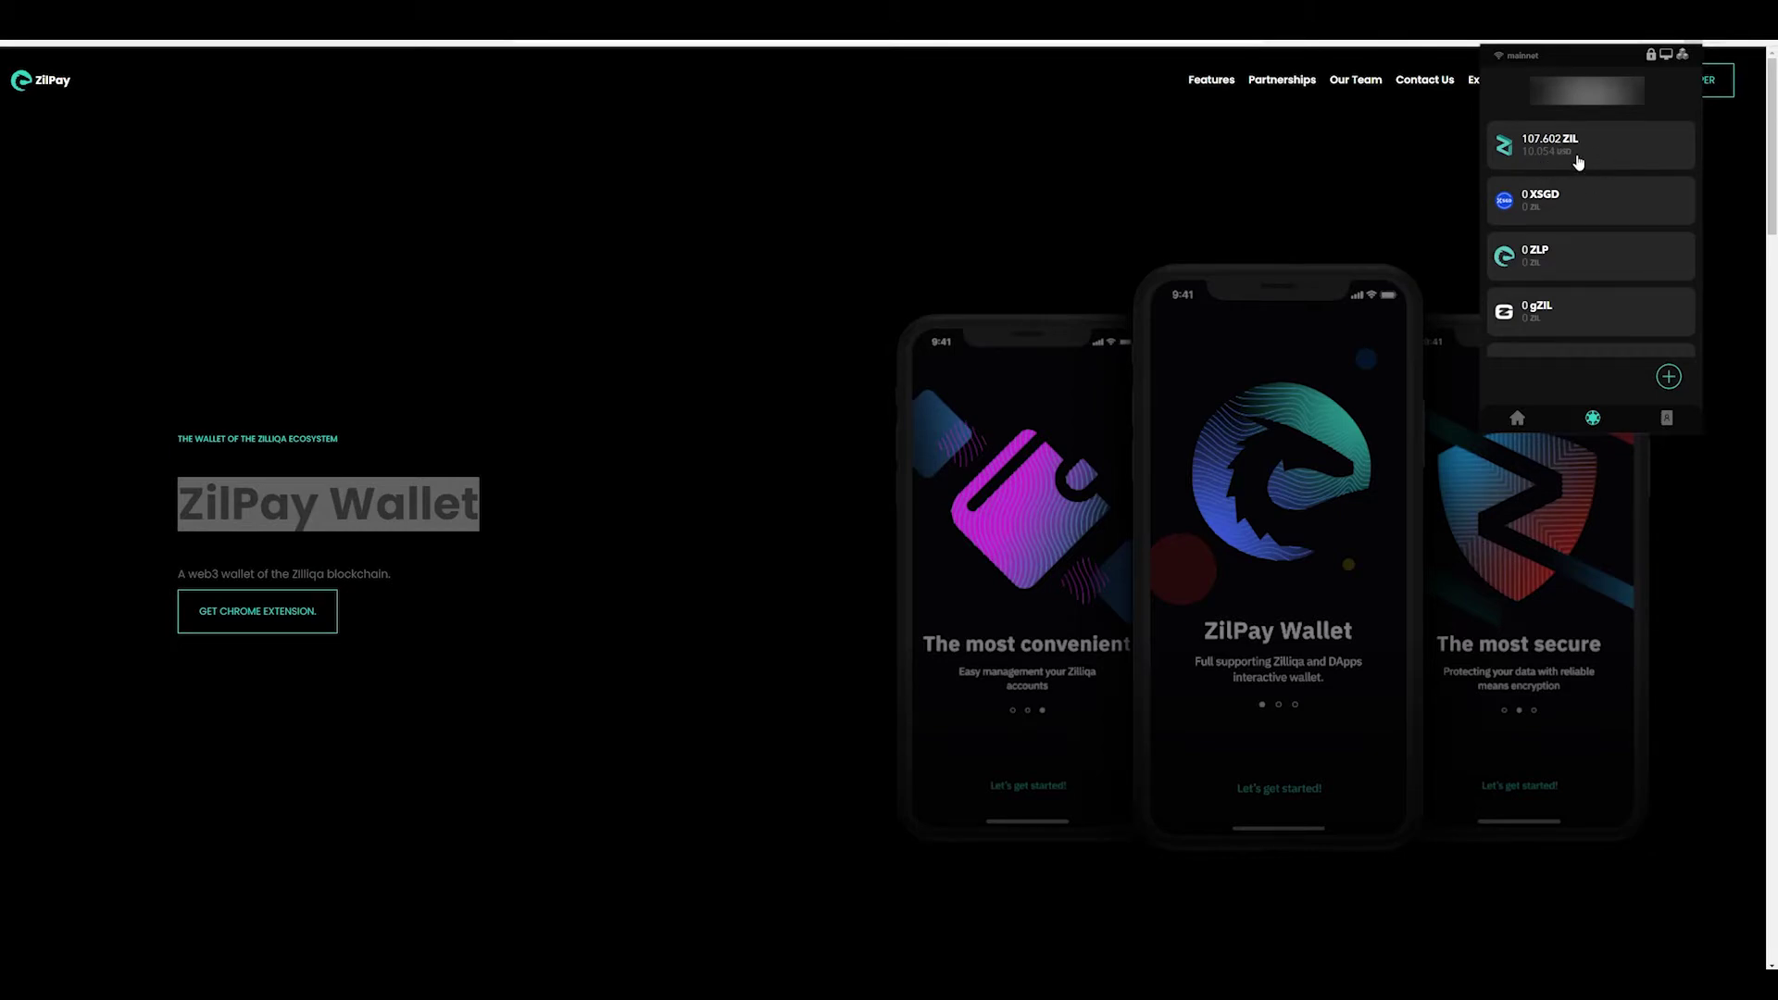
scroll(1587, 163, down, 2)
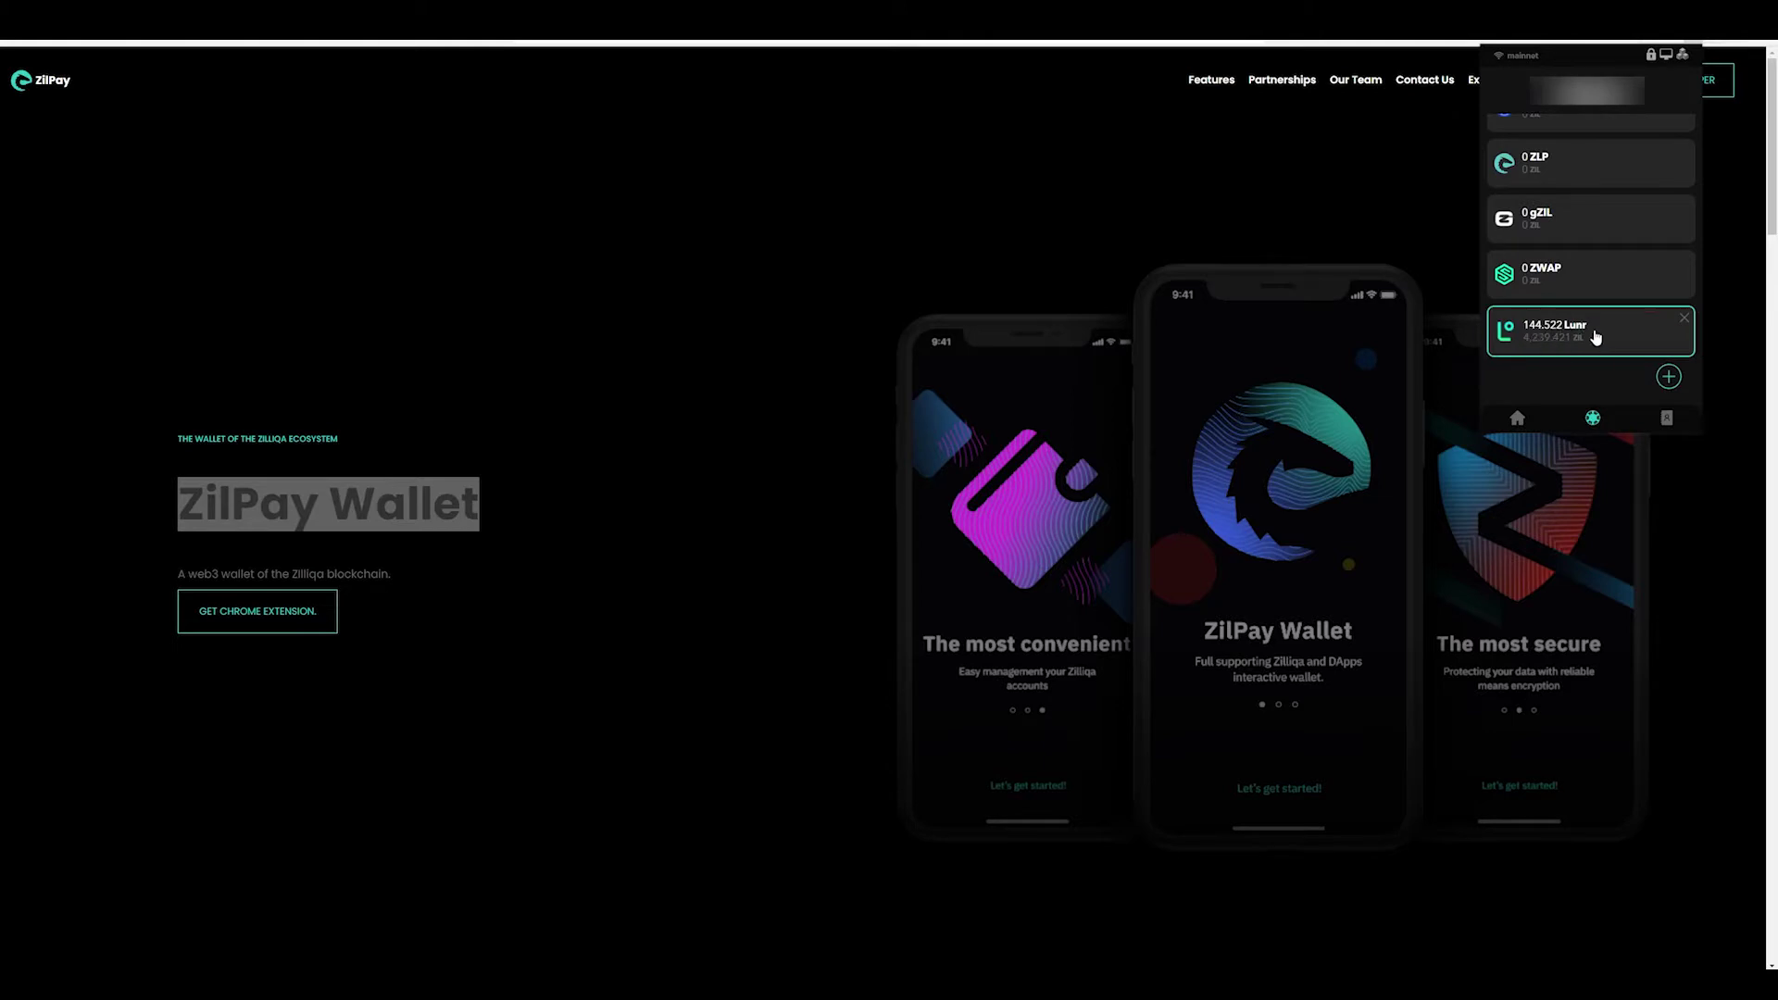
scroll(1620, 338, up, 2)
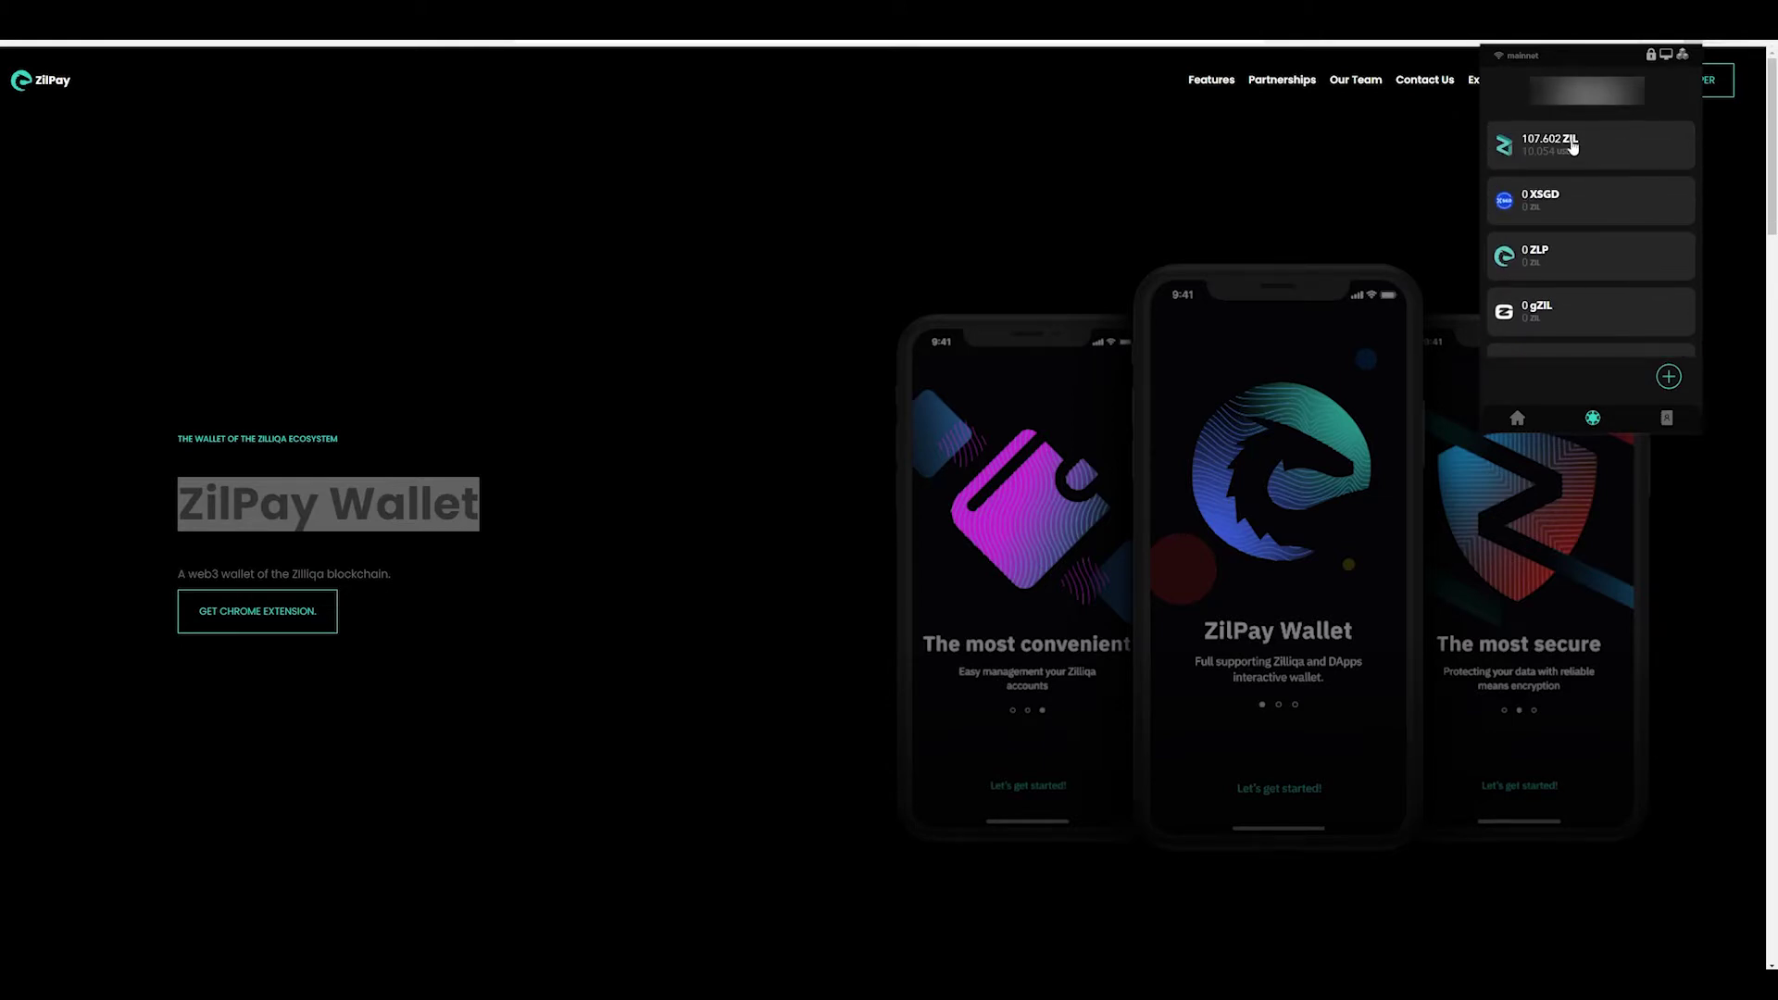
scroll(1582, 281, down, 2)
scroll(1582, 281, up, 2)
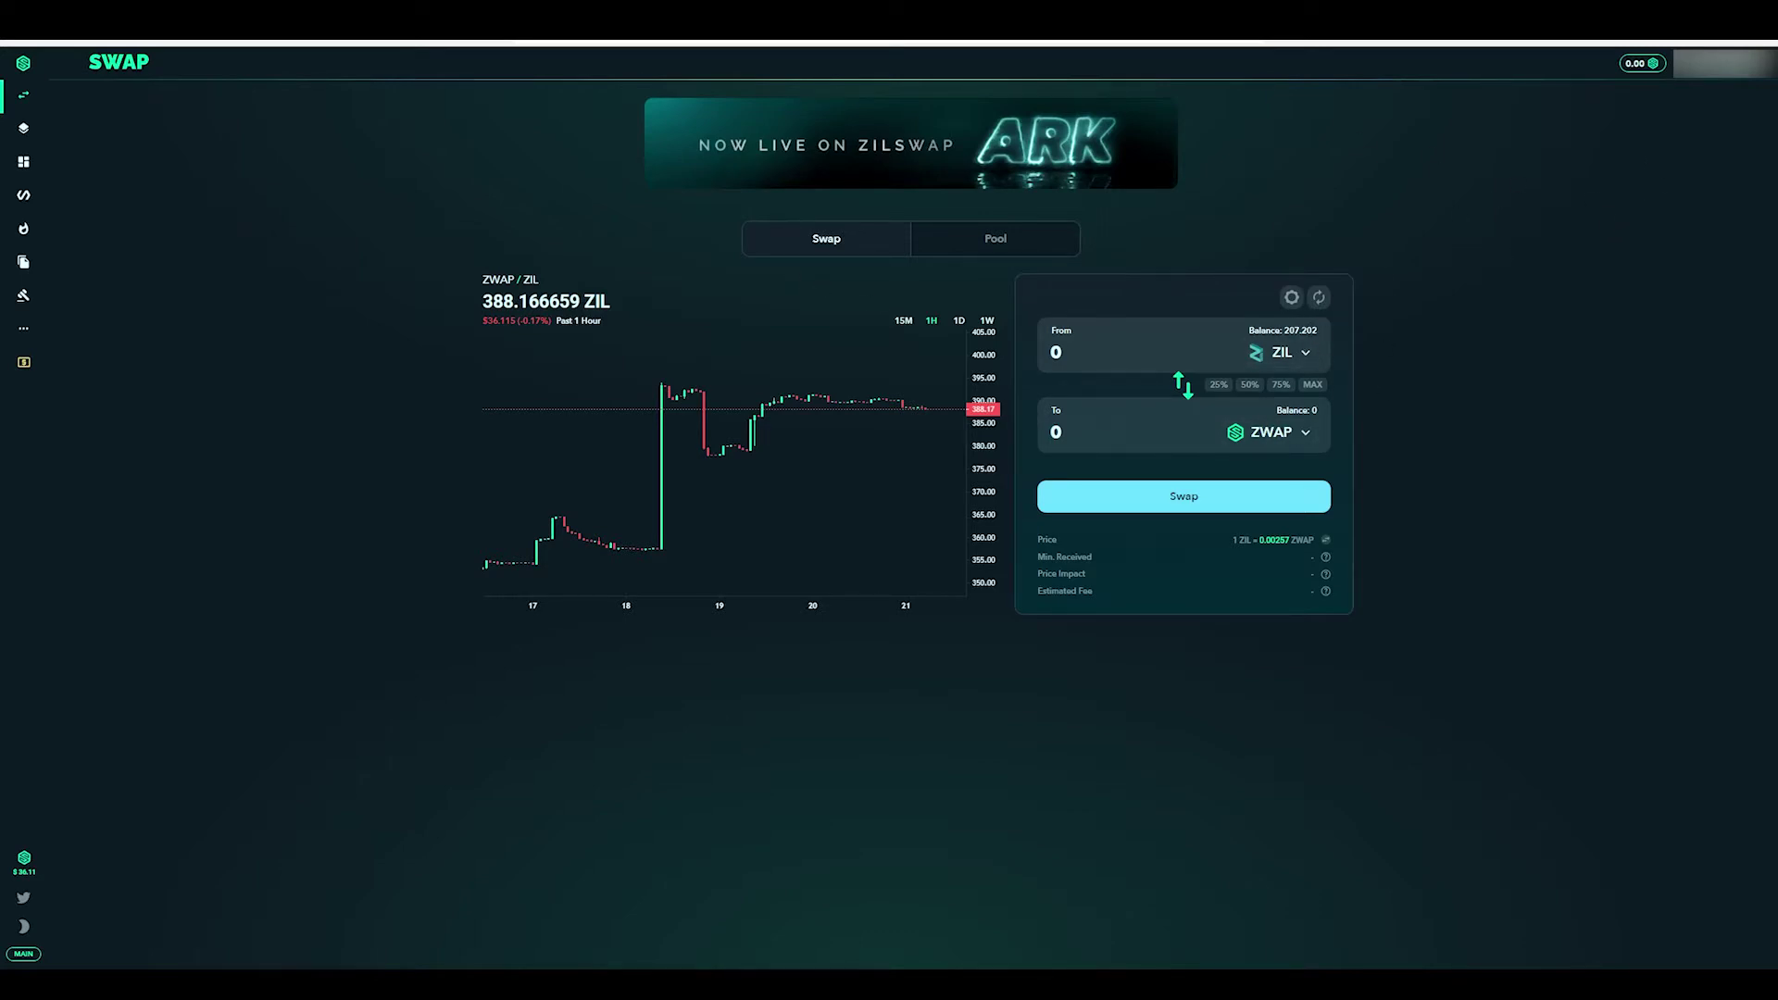
click(1689, 42)
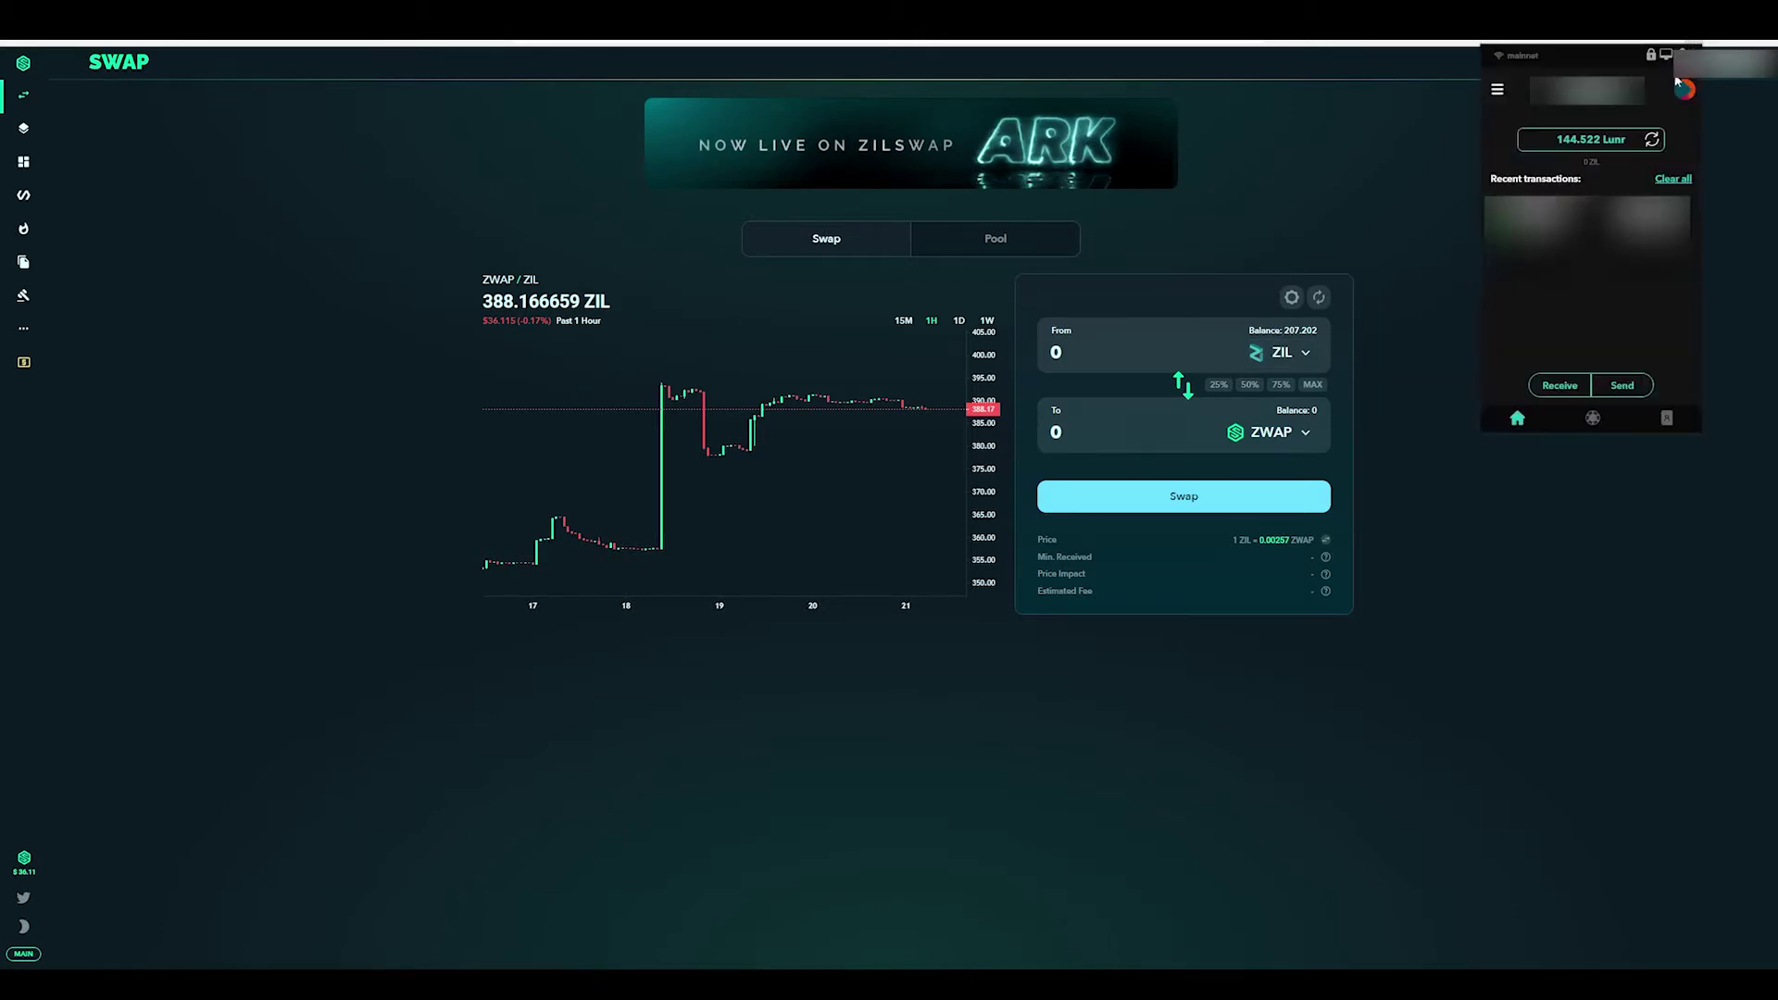
click(1589, 421)
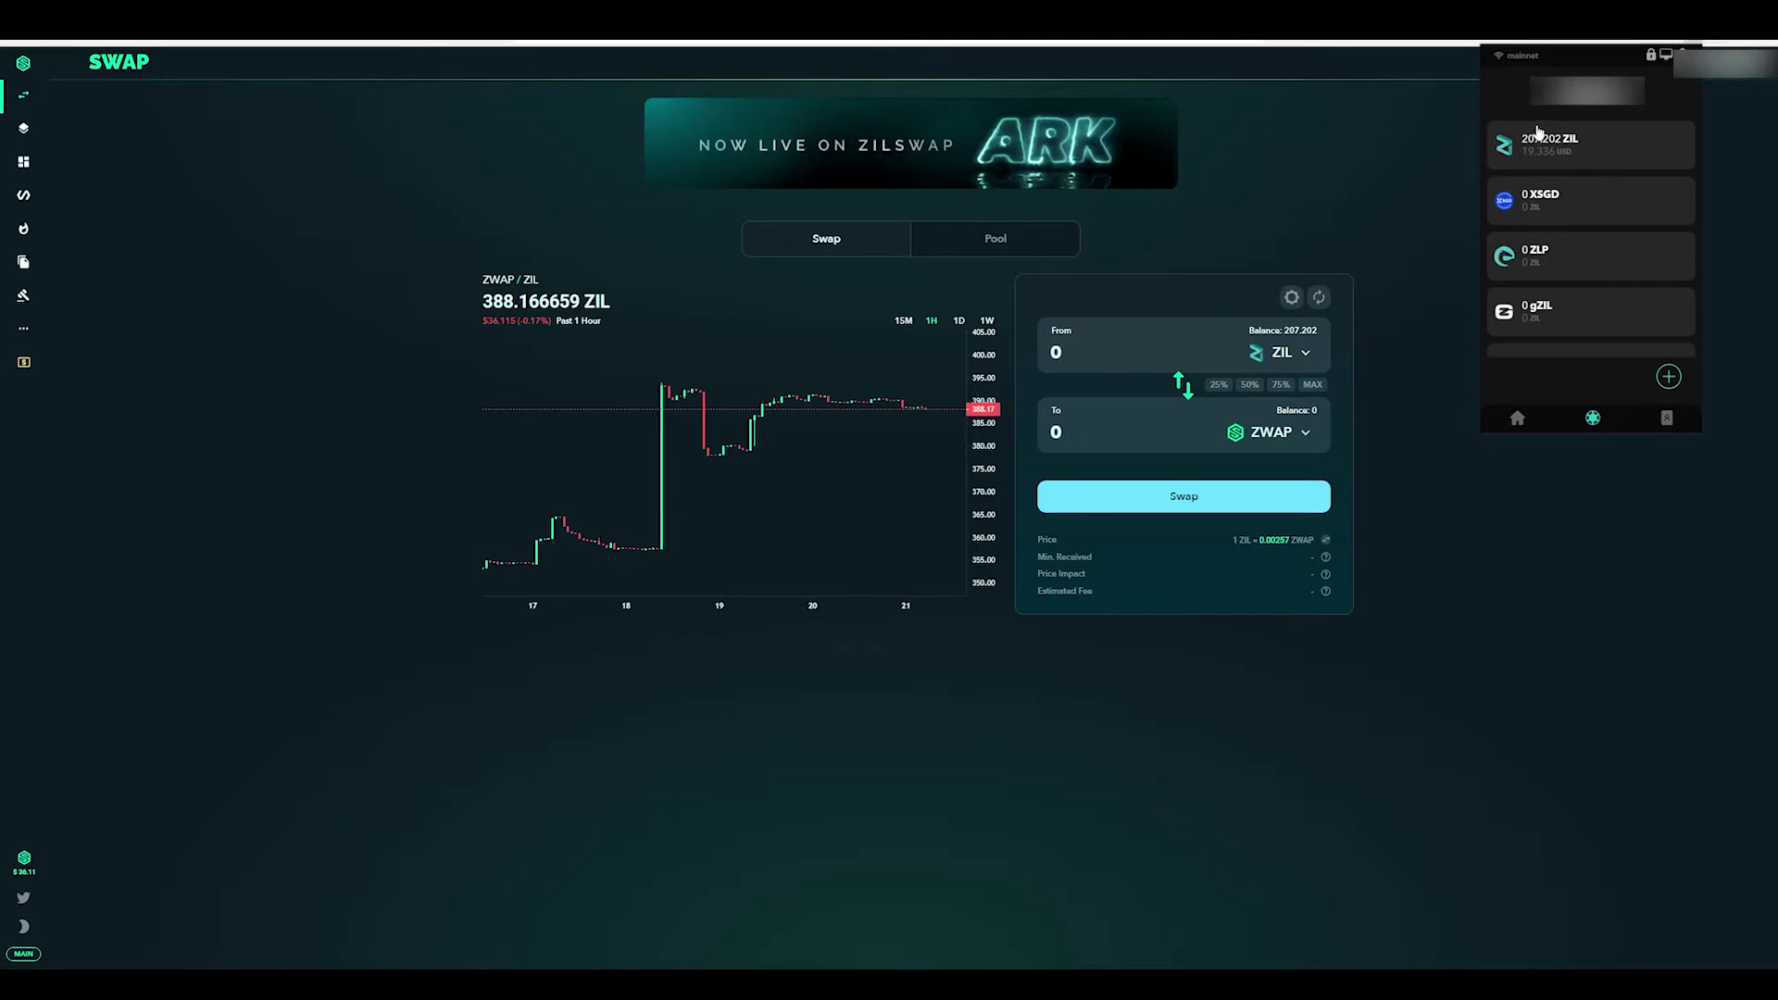
click(1362, 222)
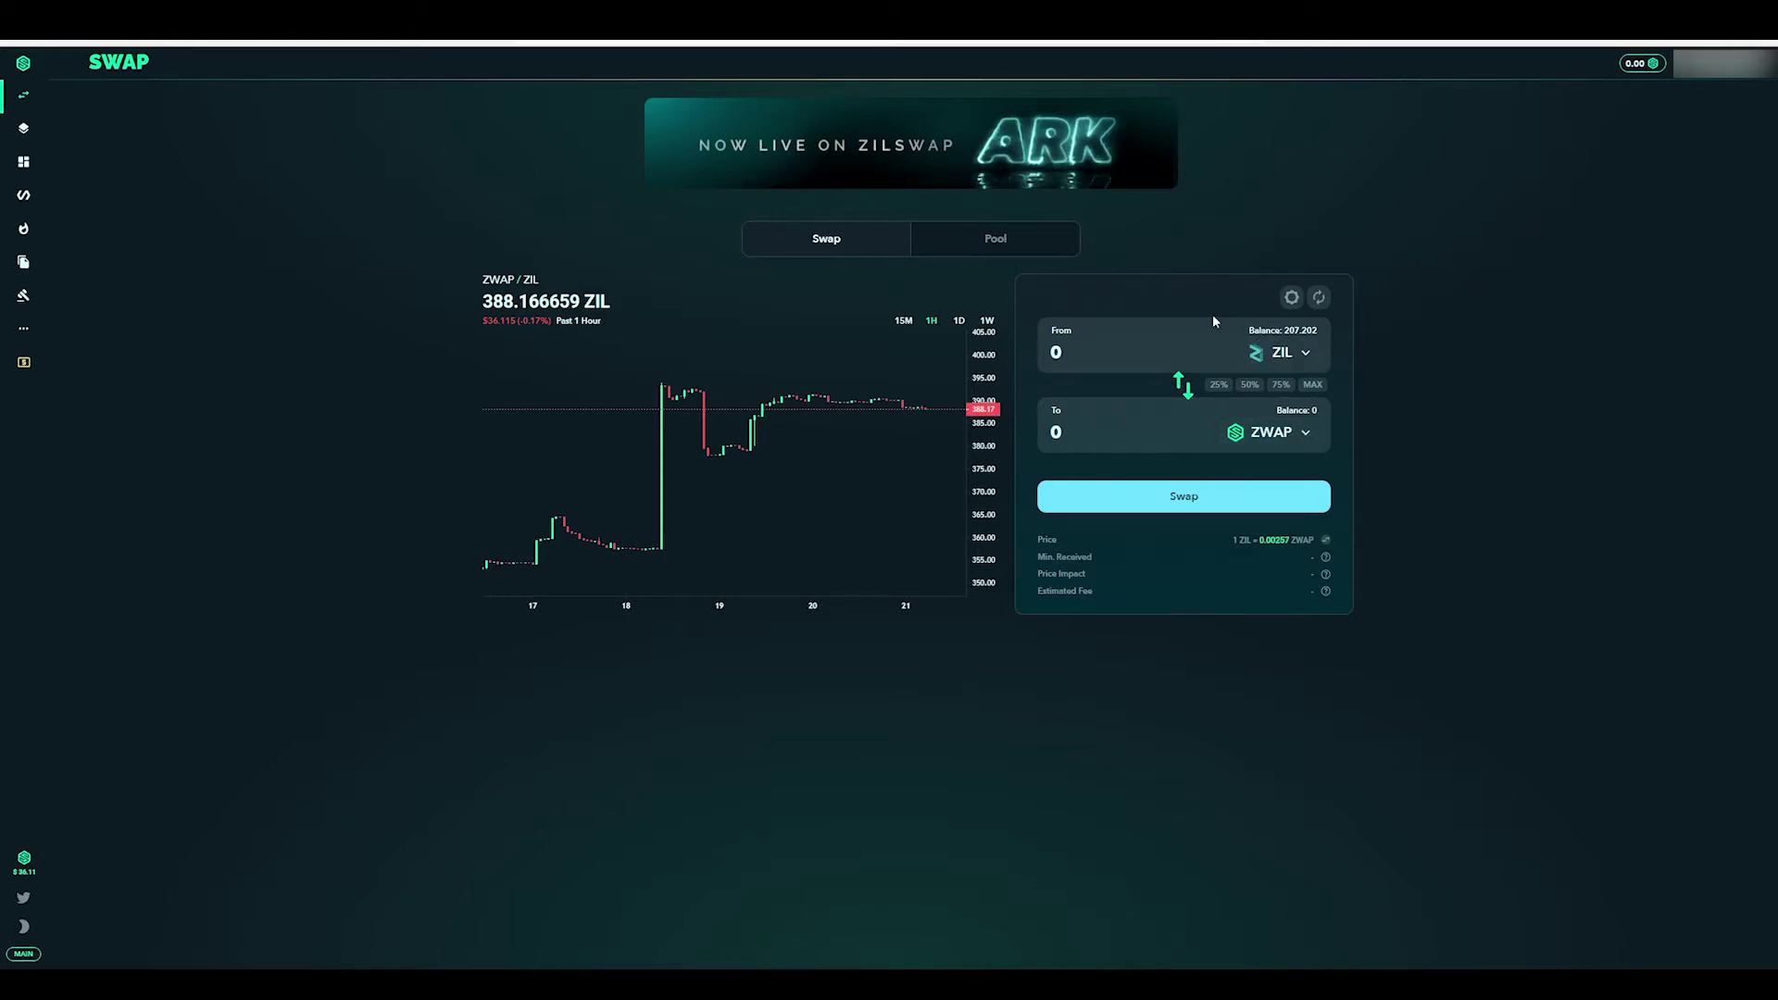
Step: Set Lunr as the received token and swap 50% of ZIL: 103.601 ZIL for 3.5211 Lunr
click(1280, 435)
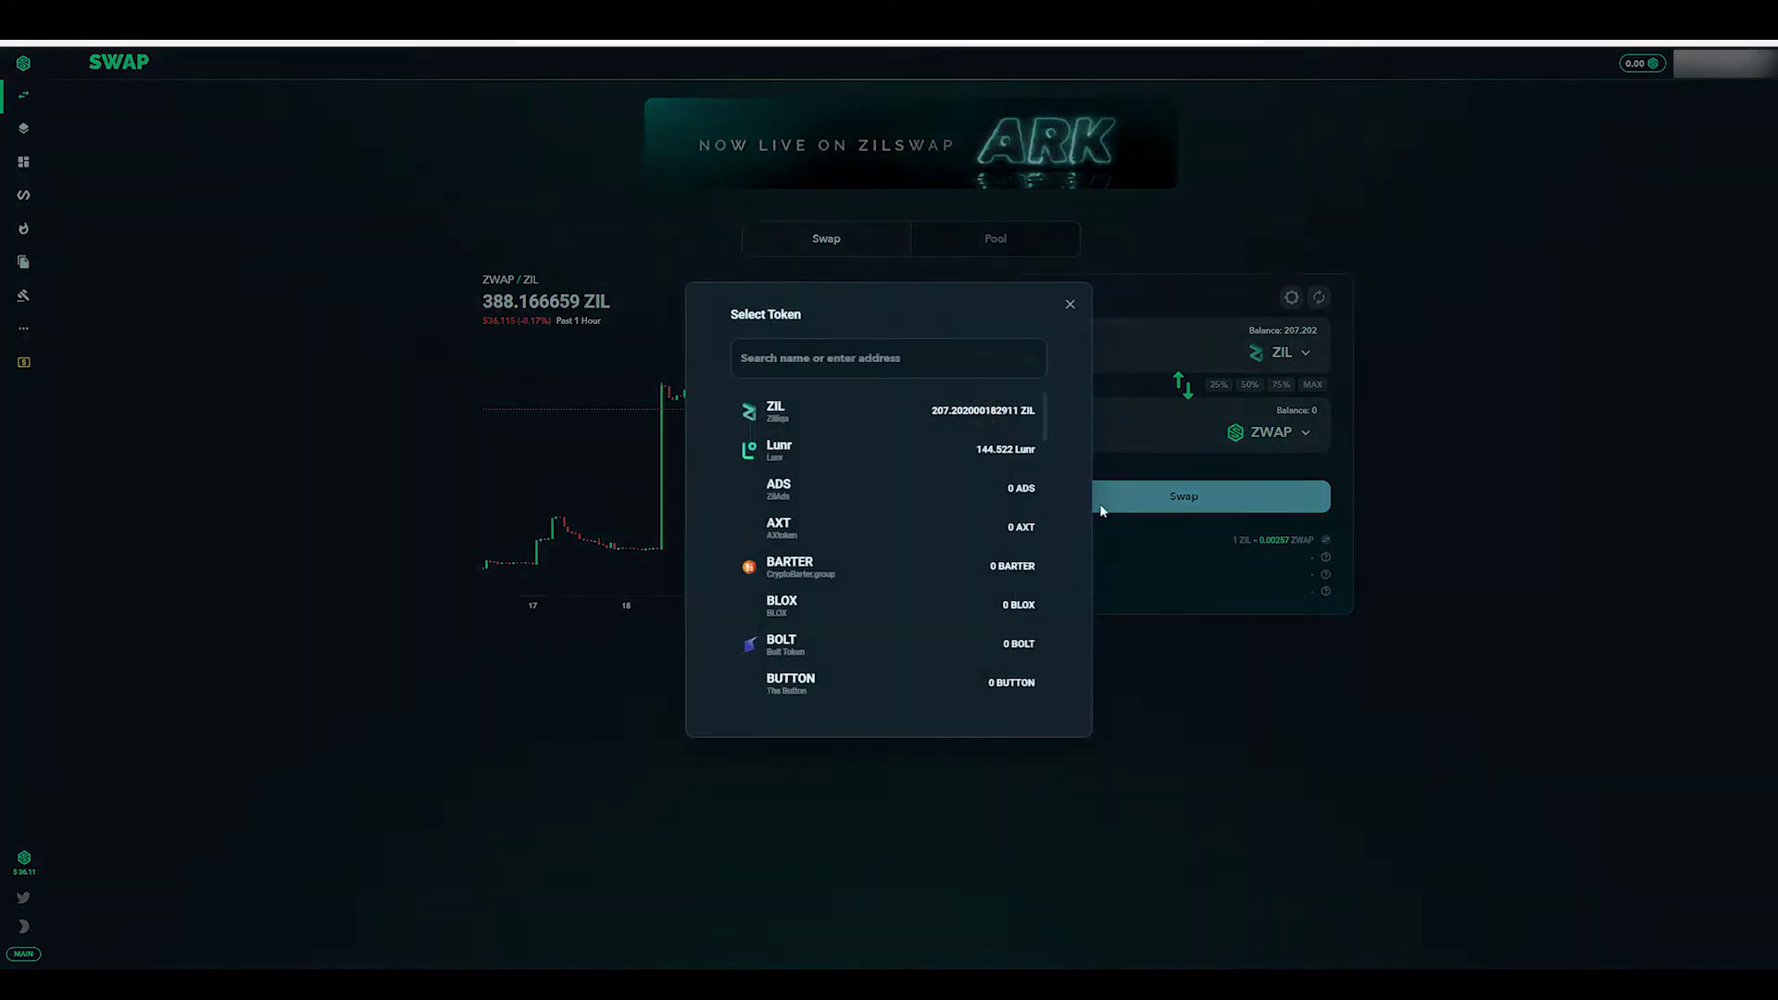
click(819, 453)
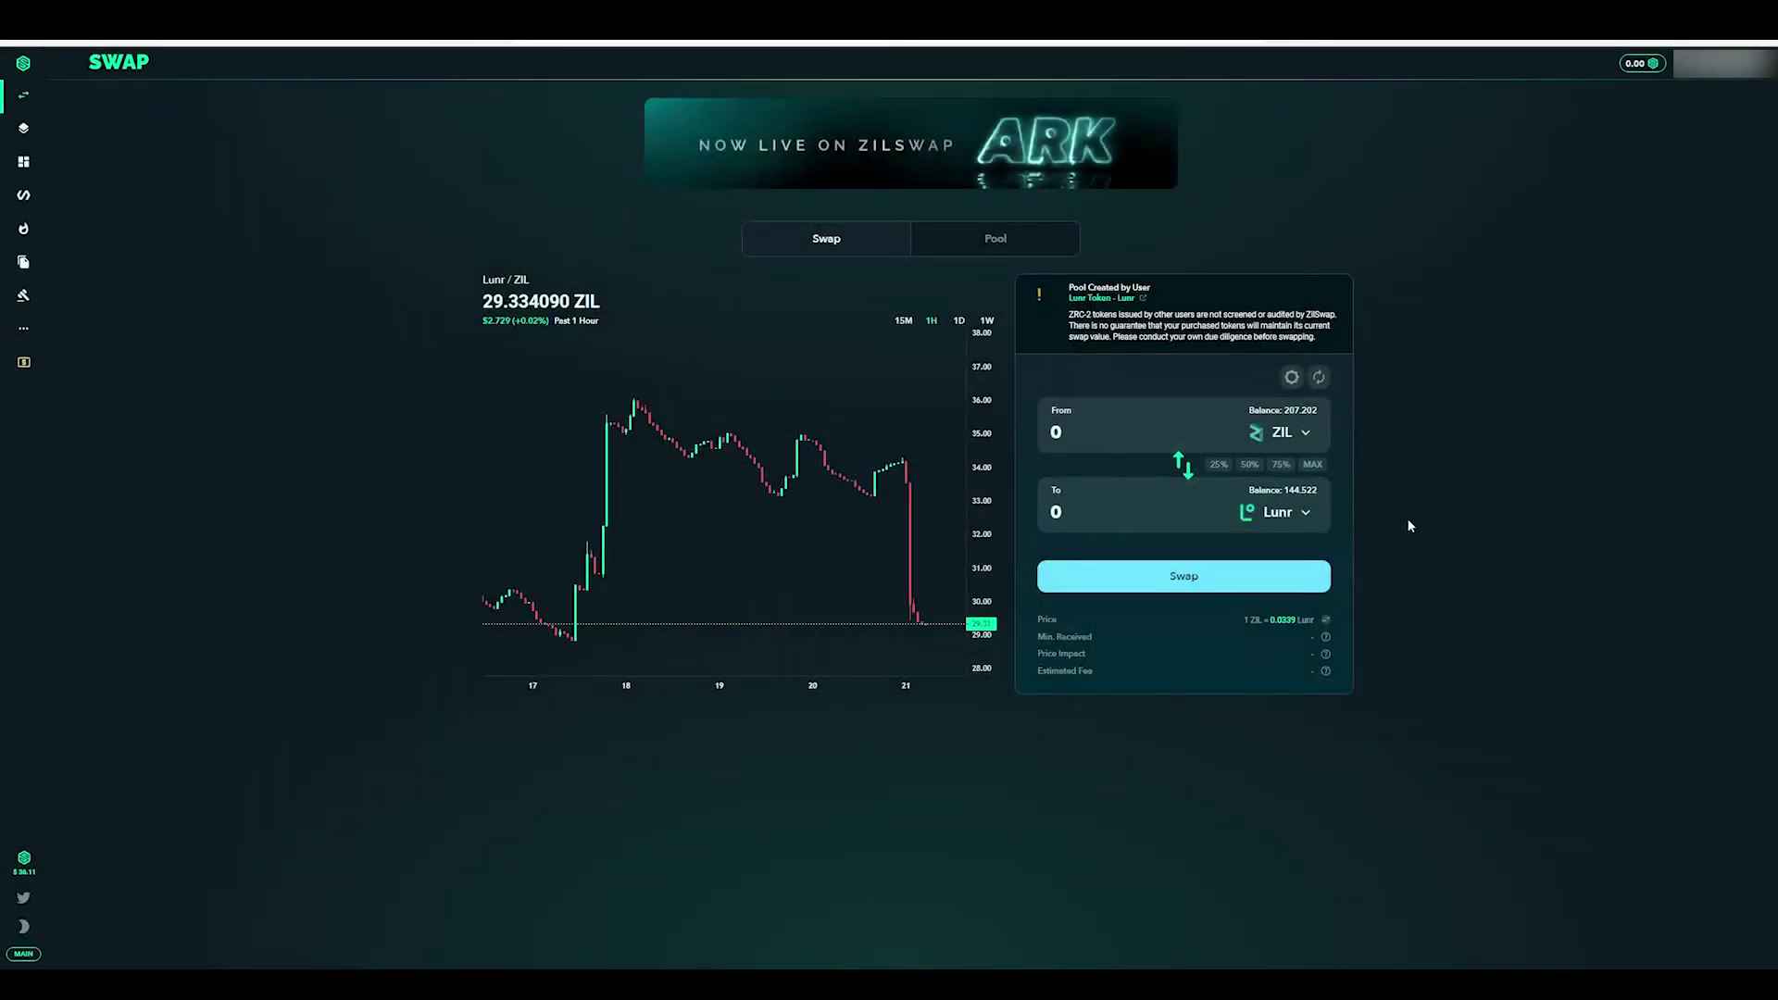
click(1224, 467)
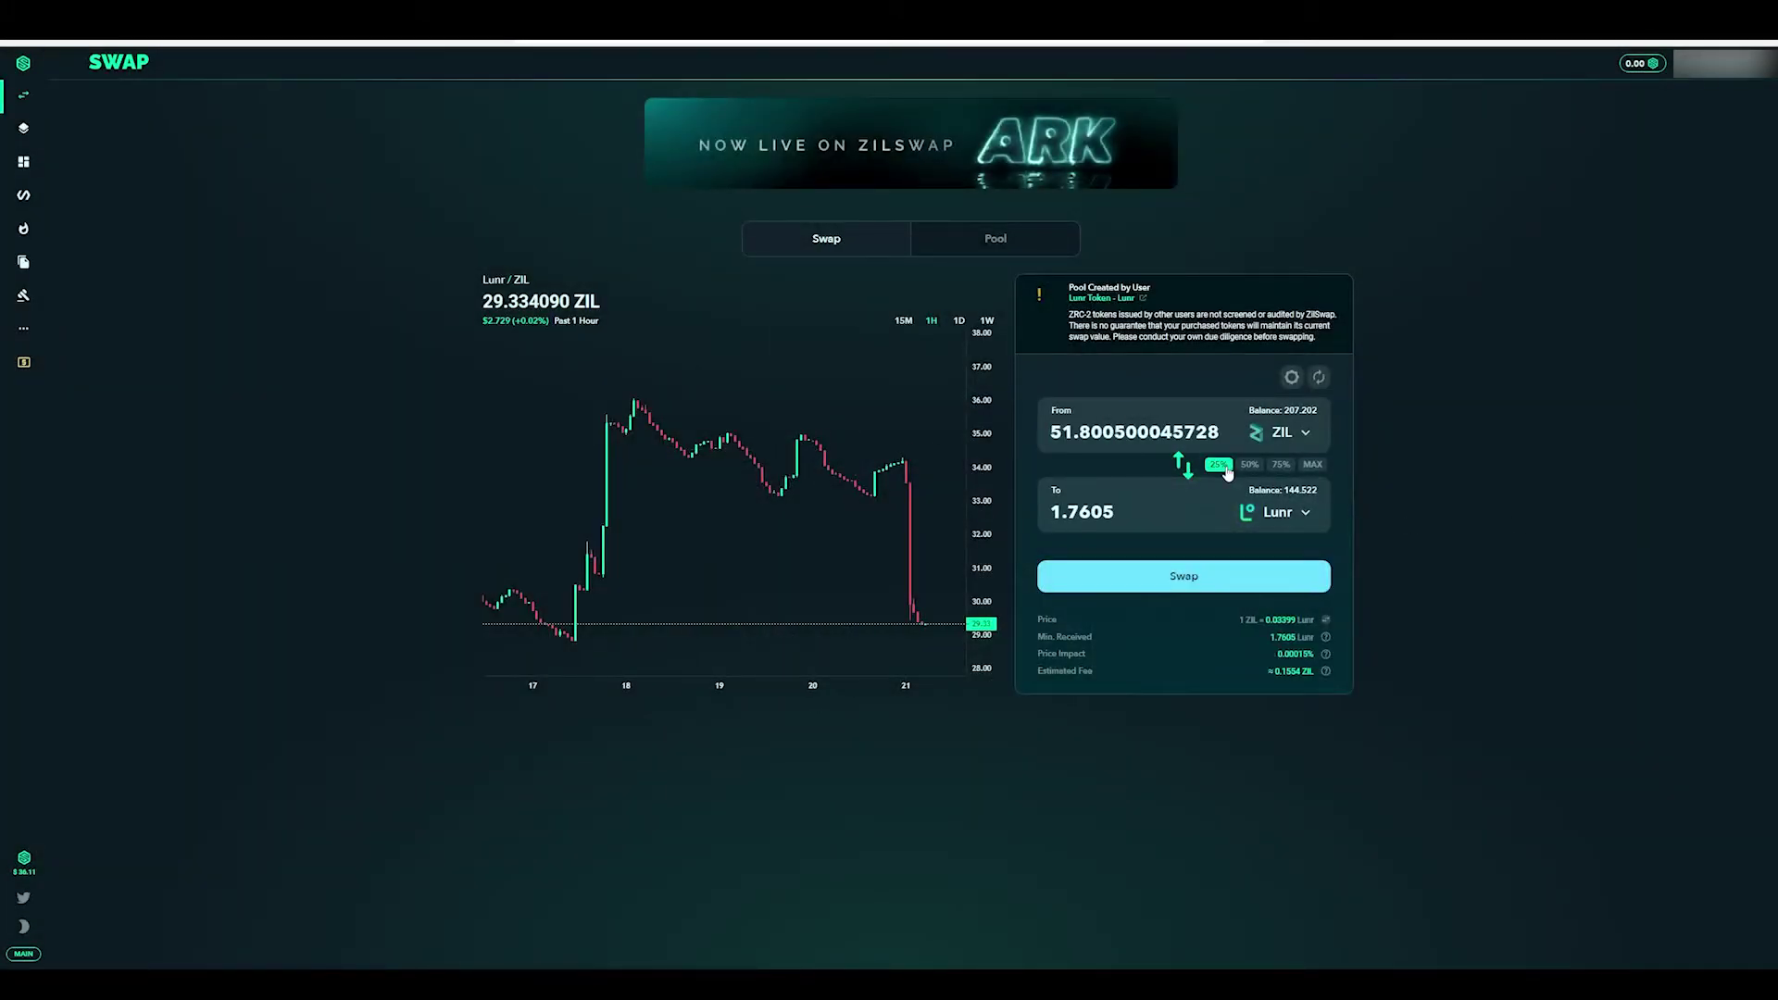
click(1249, 467)
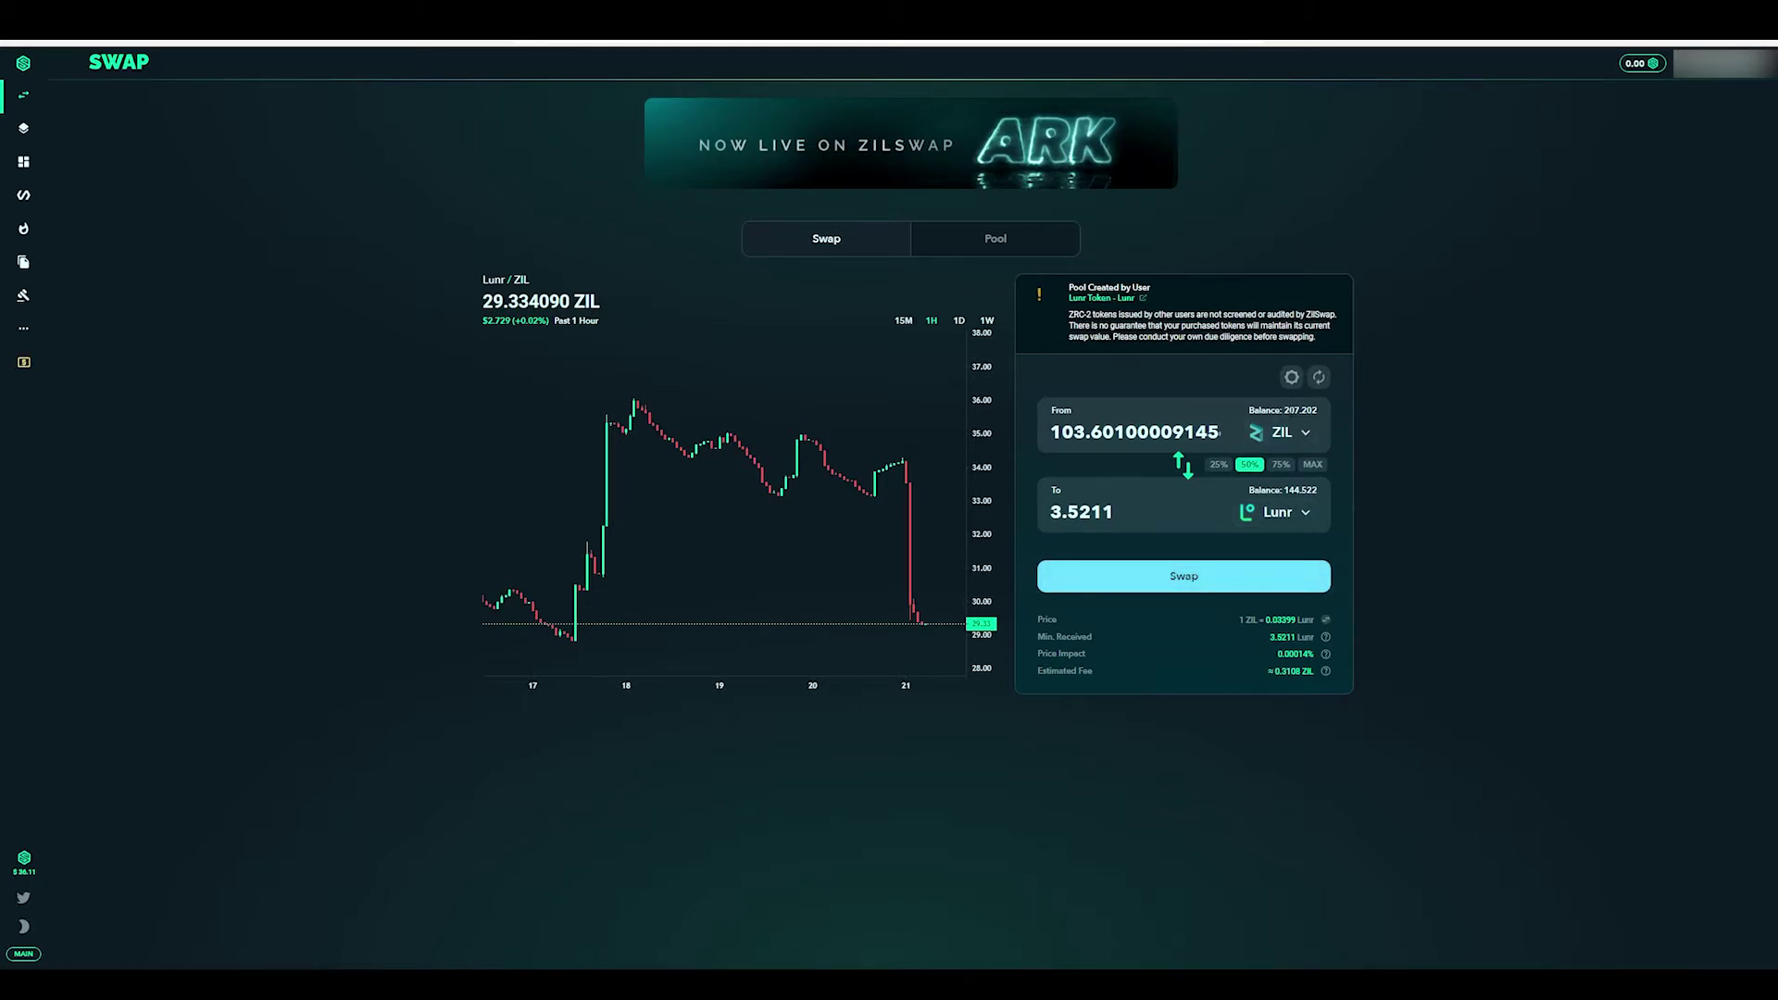
drag(1248, 411, 1311, 410)
Step: Submit the ZIL-to-Lunr swap and approve it in the ZilPay popup
click(1184, 589)
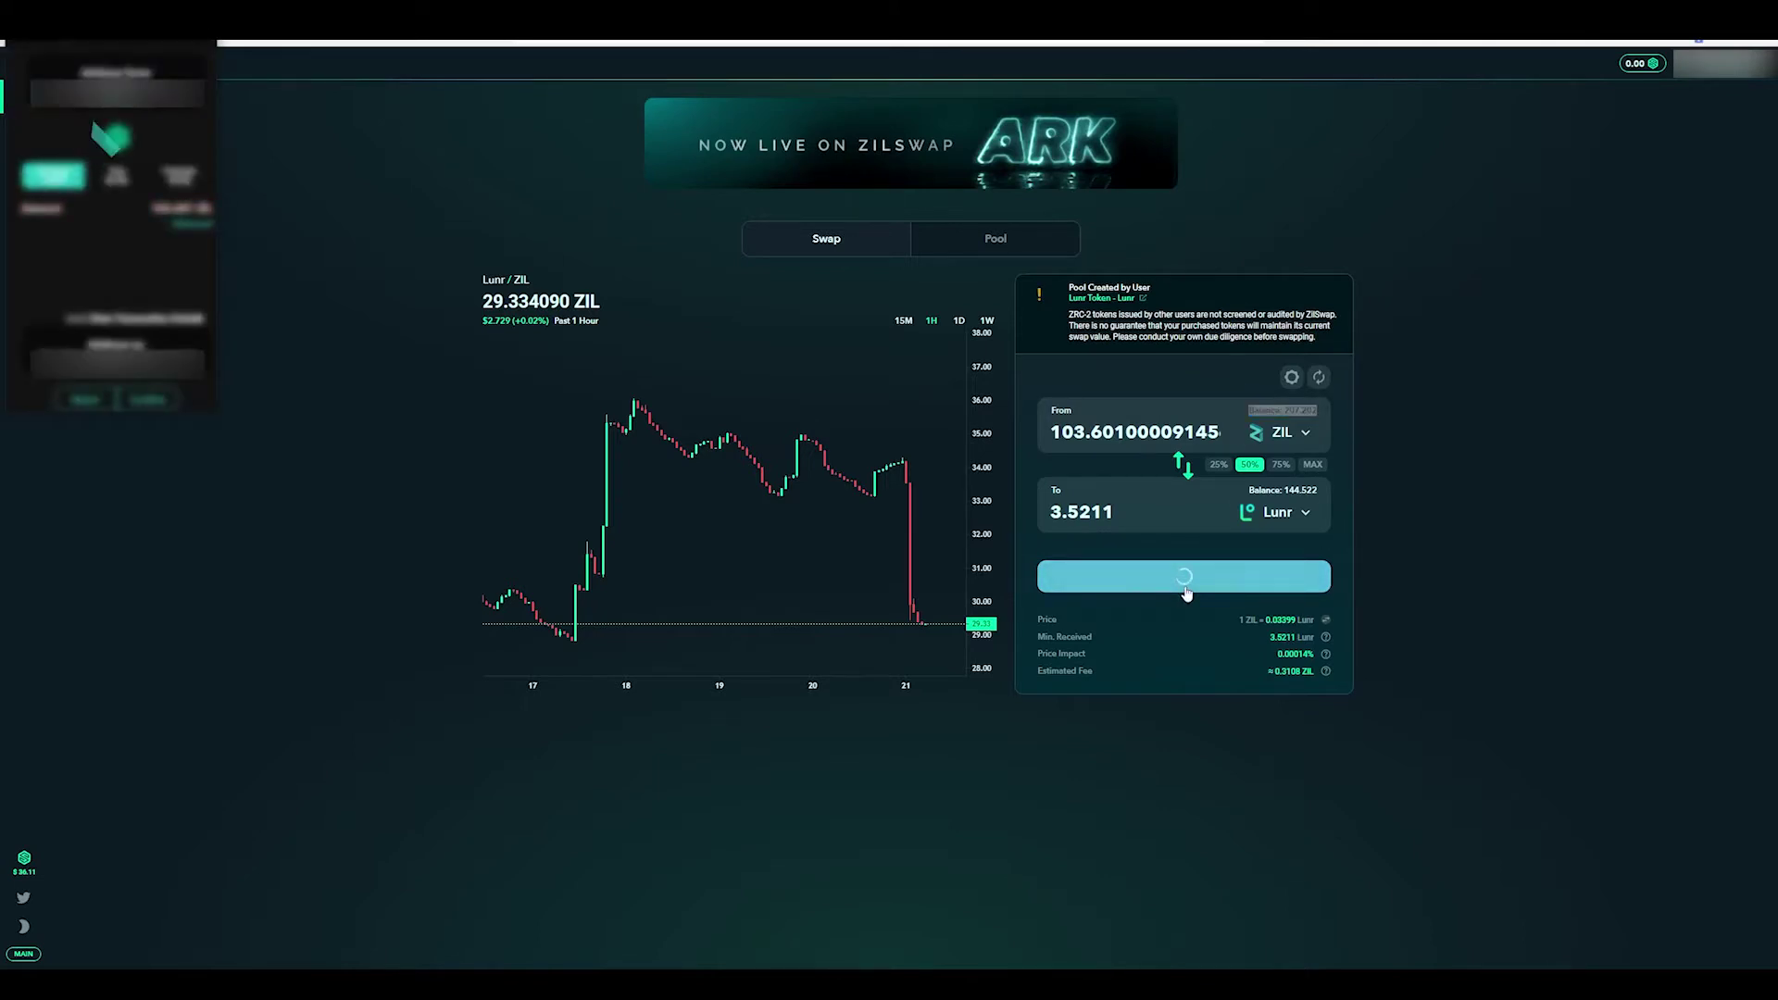
click(128, 396)
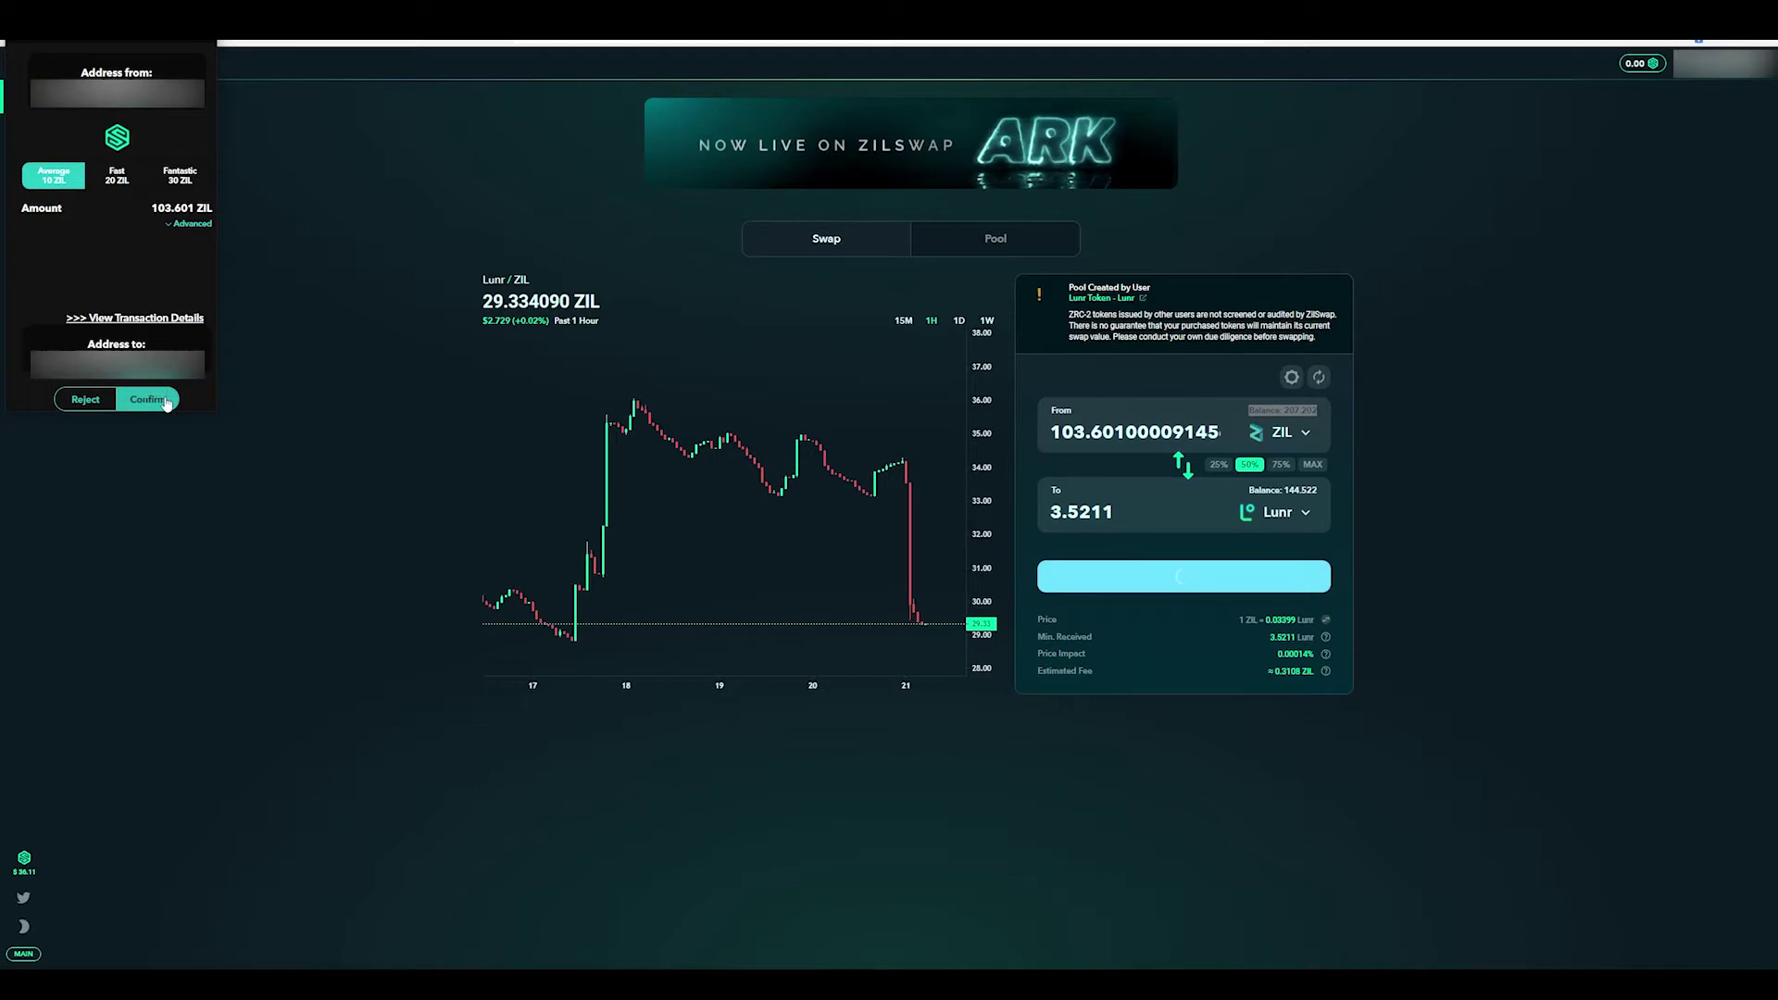
click(167, 401)
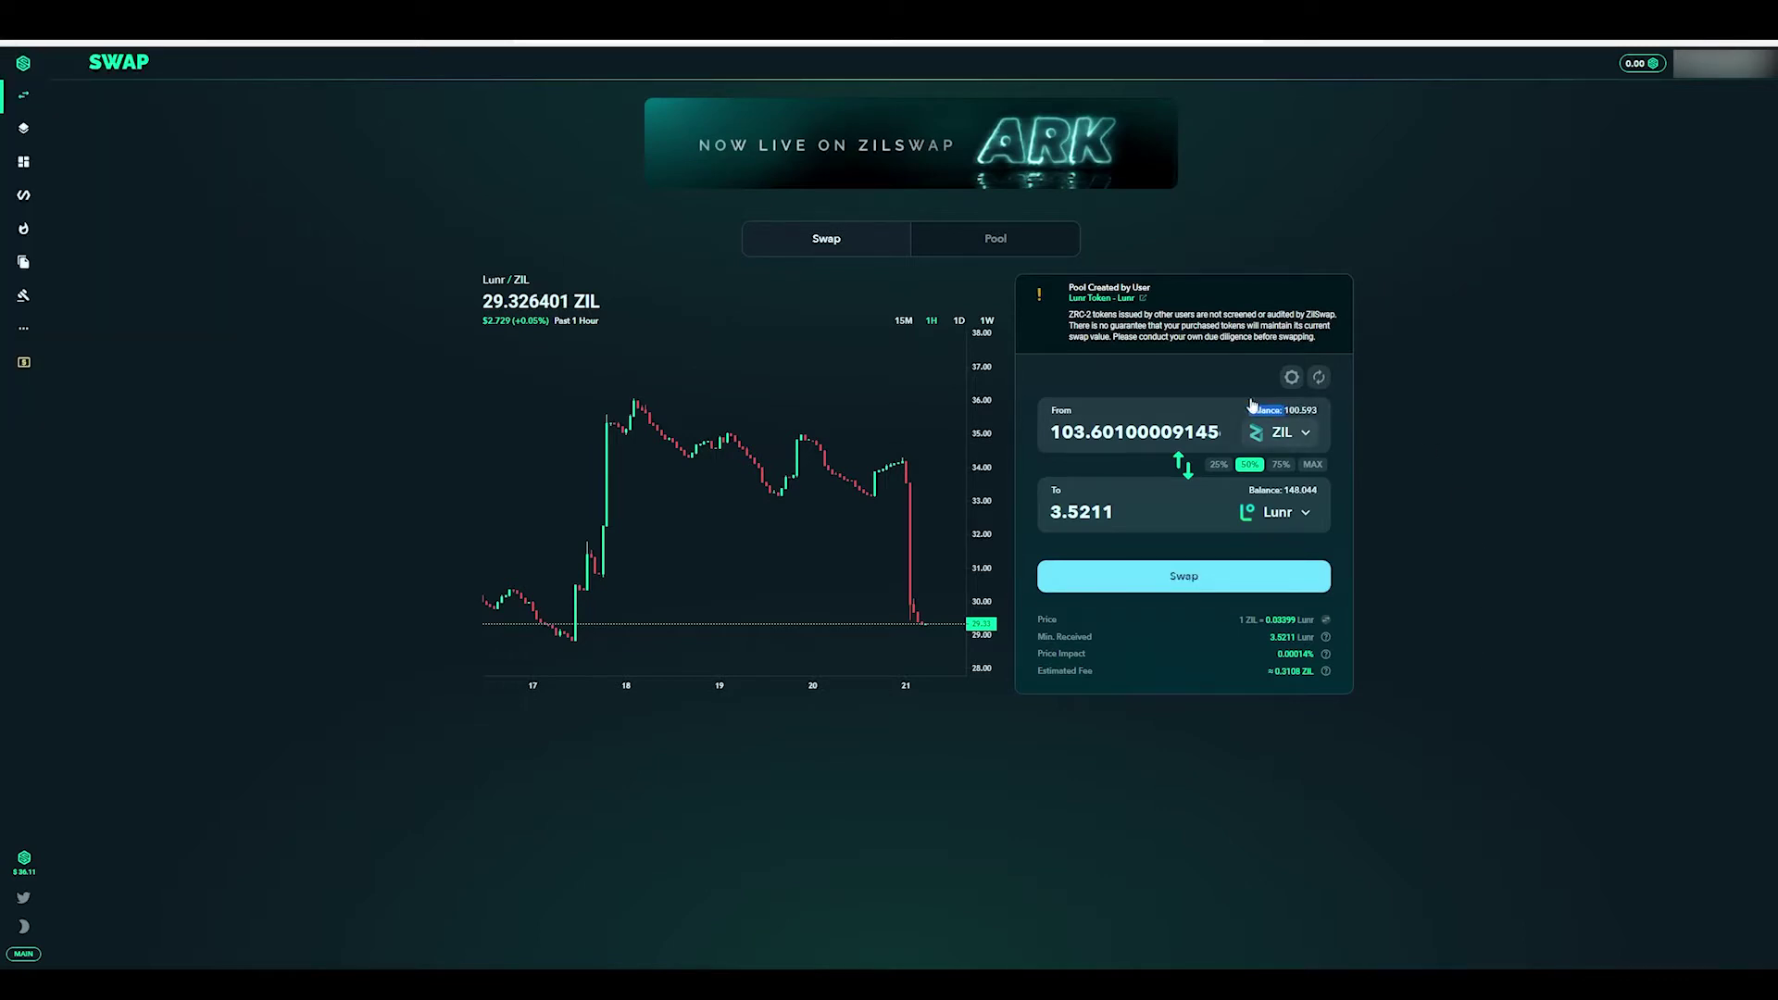
click(1353, 408)
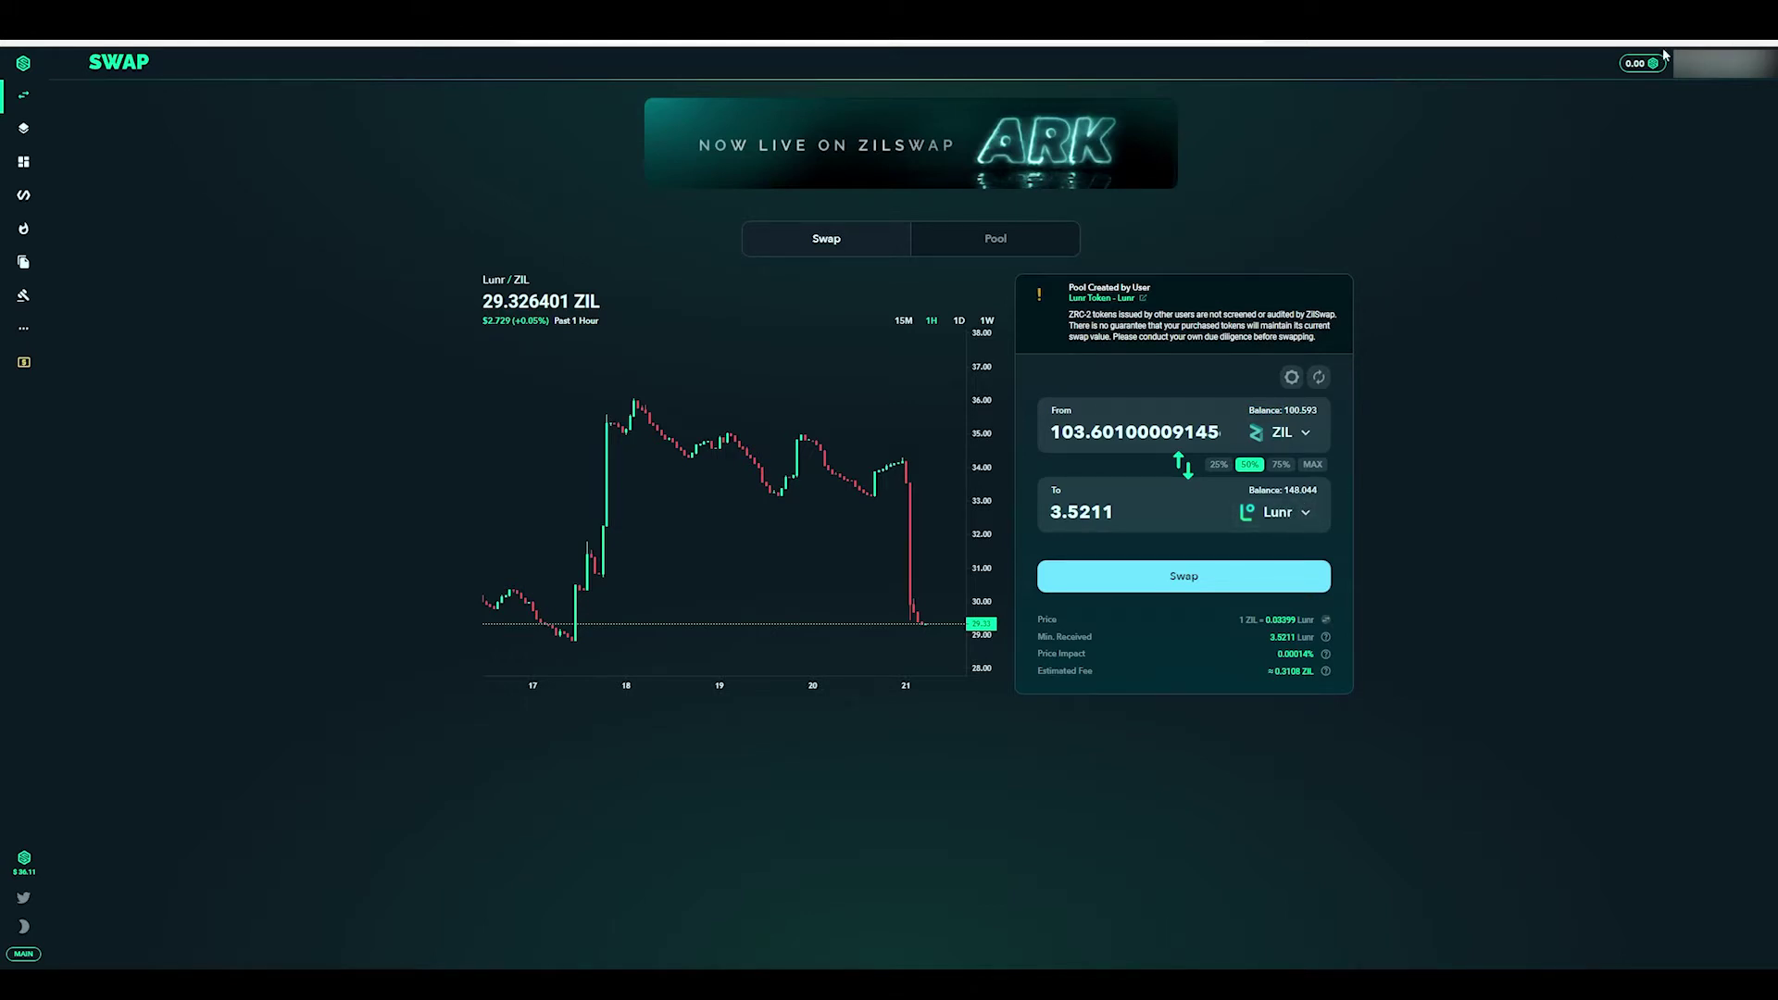
Step: Check the ZilPay balances now reading 100.593 ZIL and 148.044 Lunr
click(1695, 44)
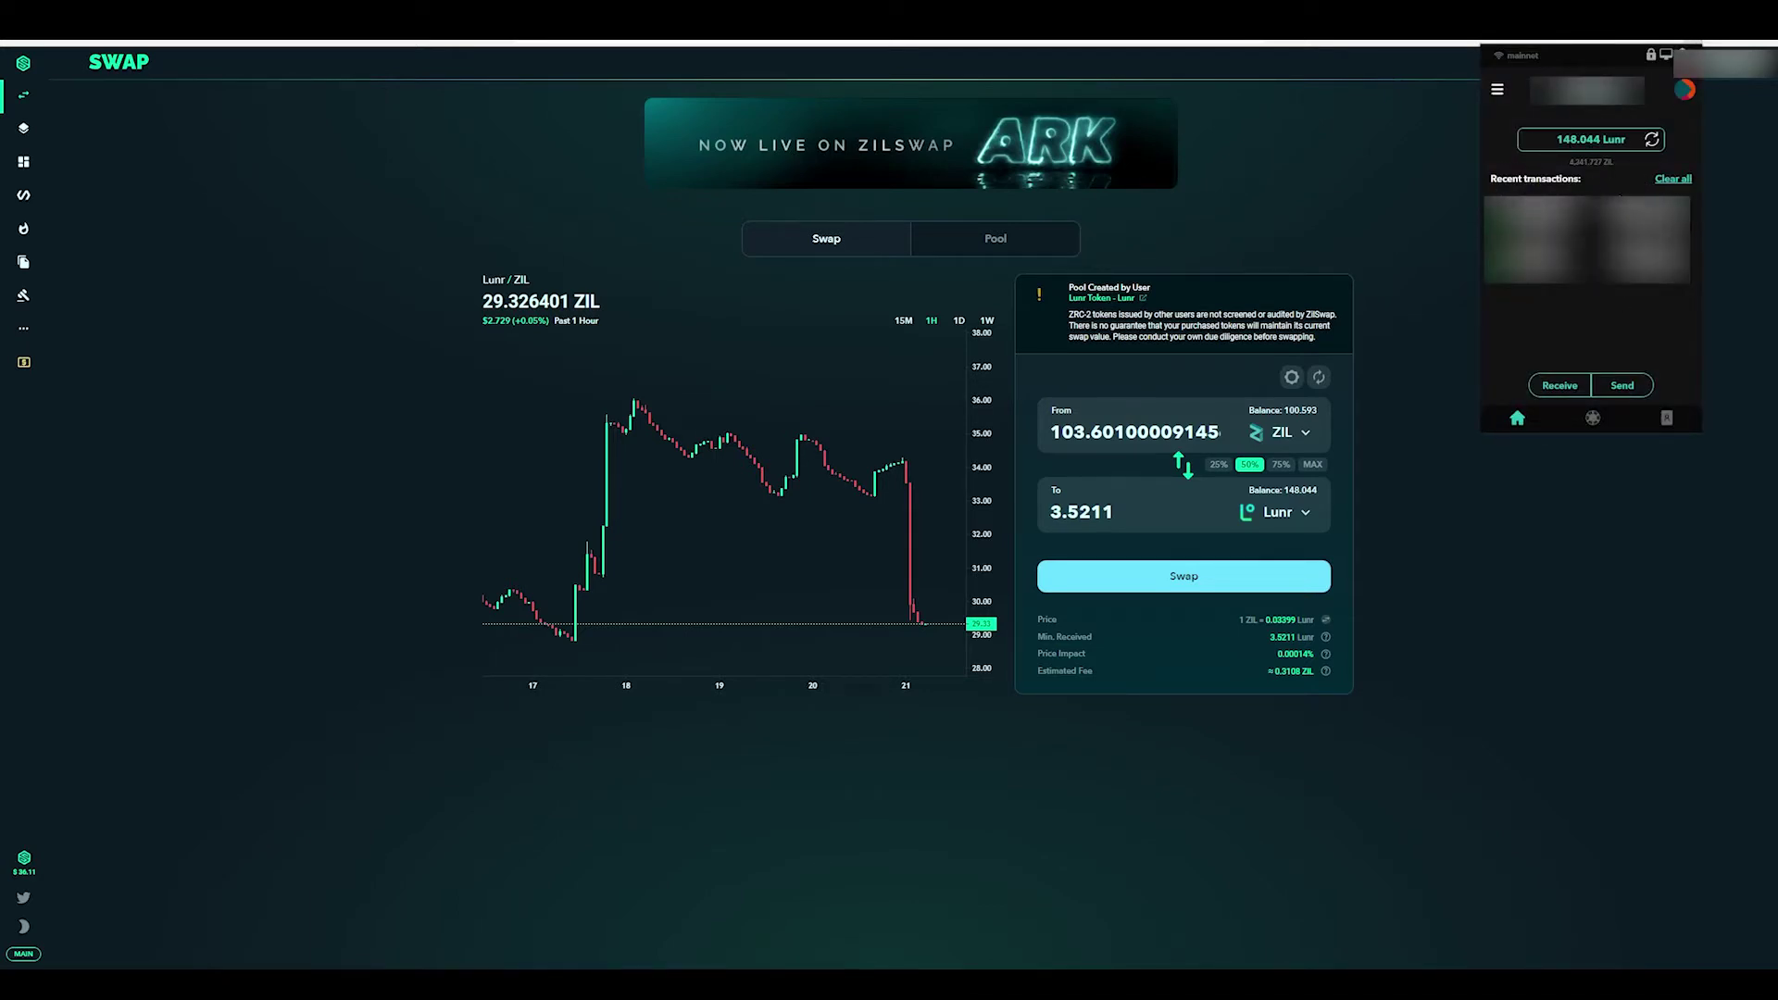
click(1441, 546)
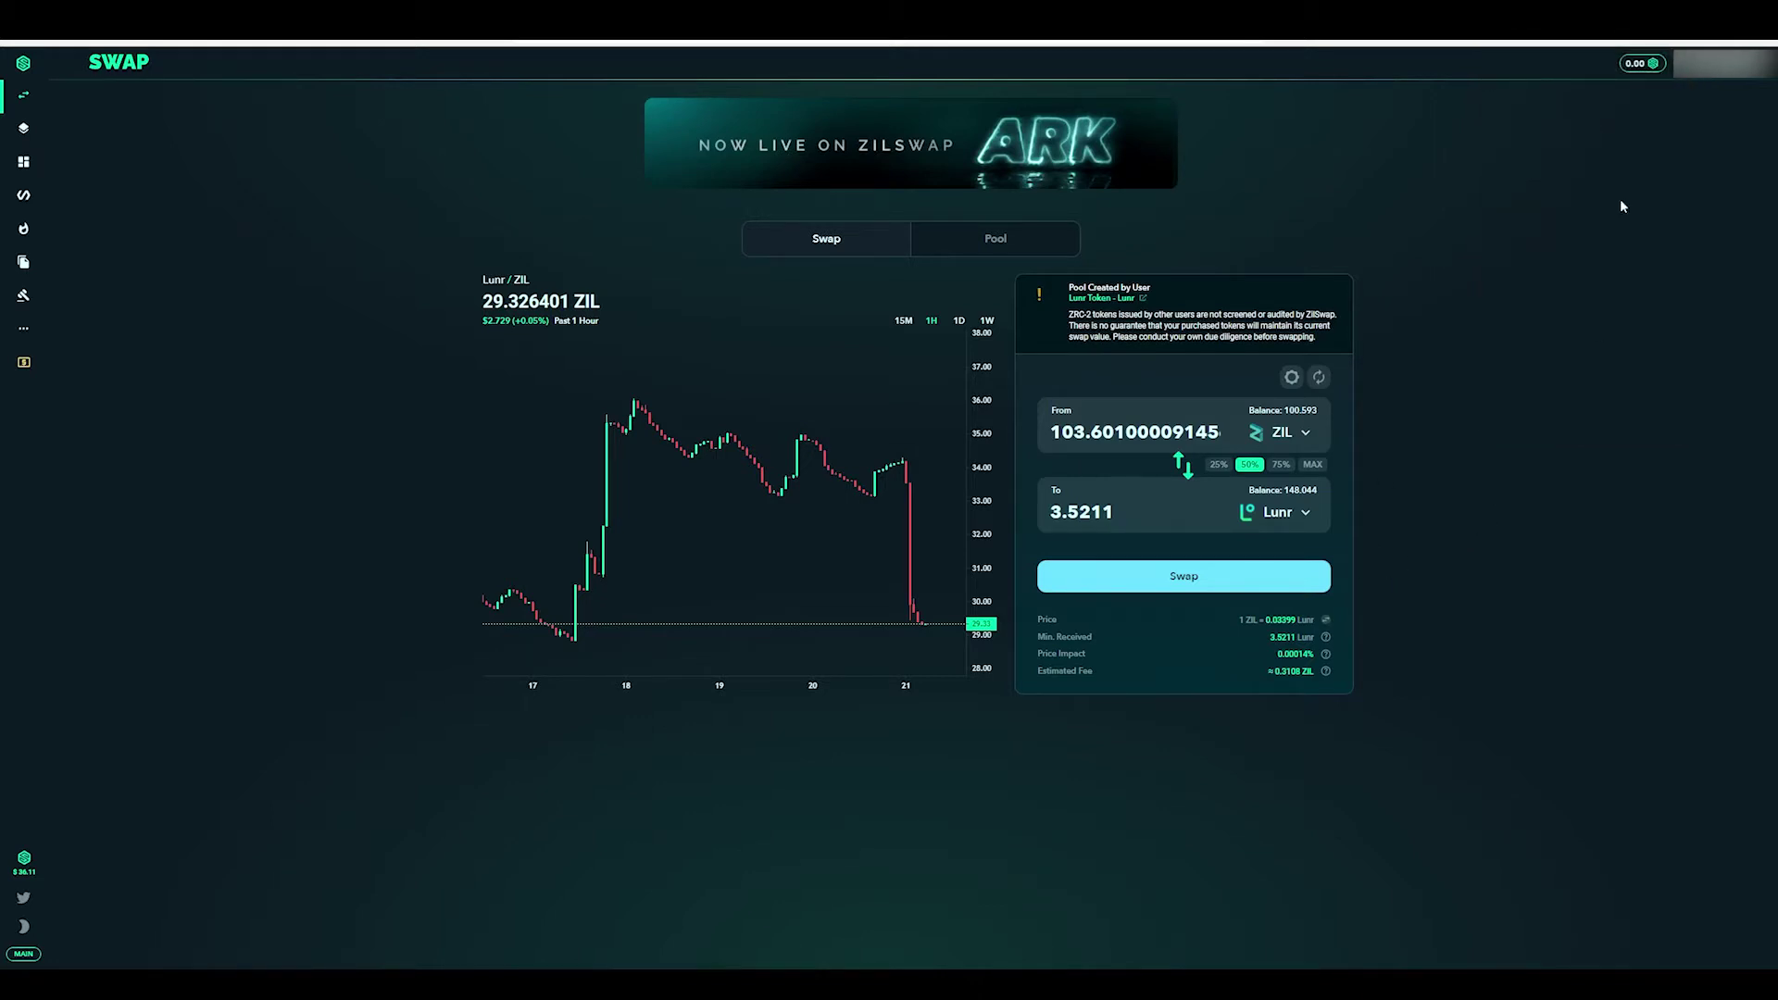
click(1680, 23)
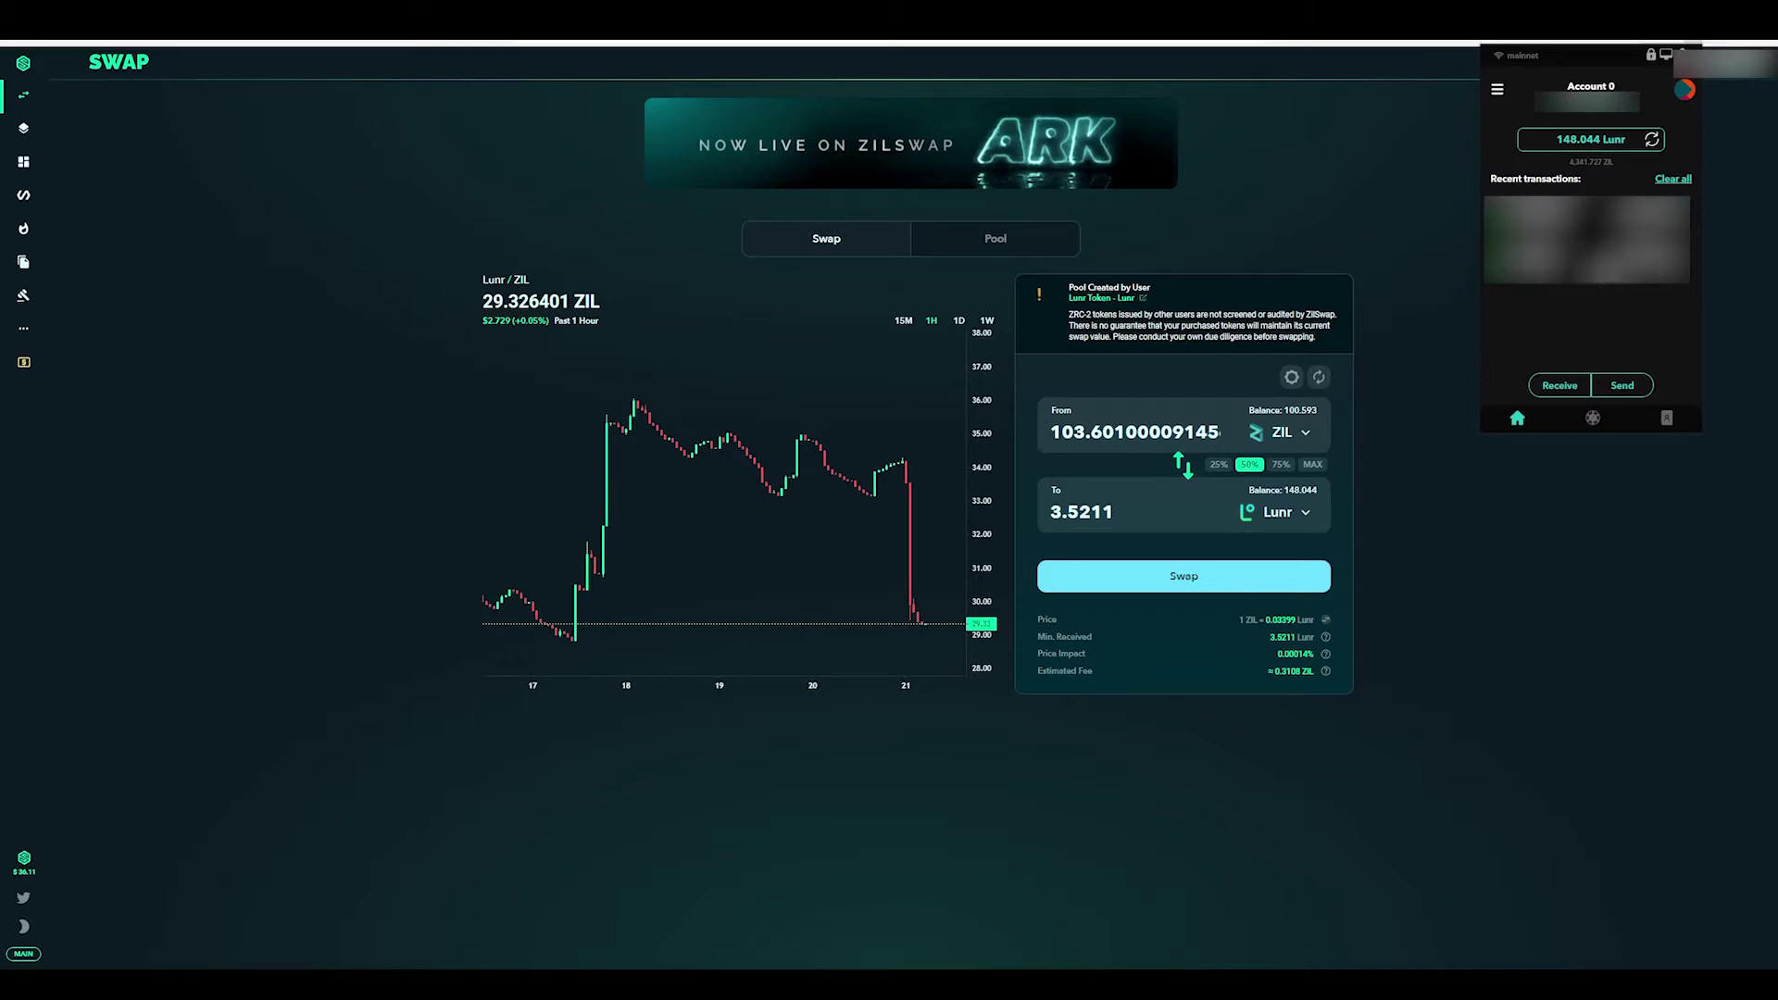
click(1331, 197)
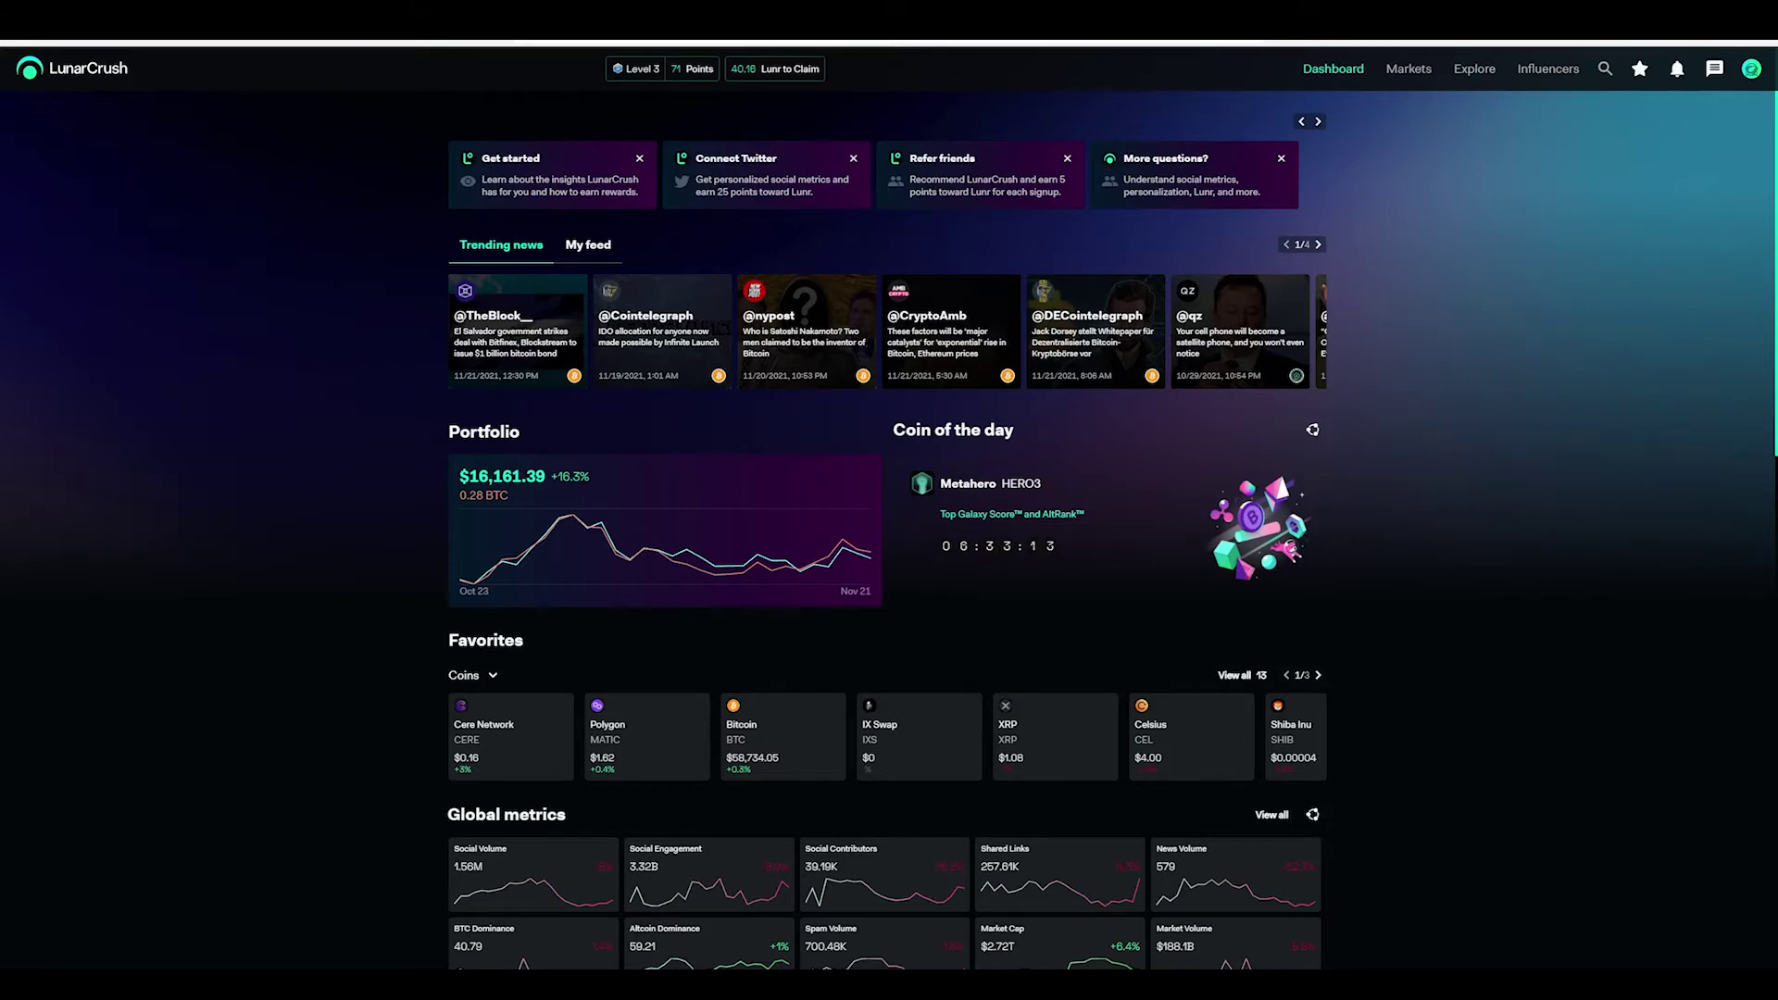
Step: Open the Lunr summary from the Level 3 badge, then the detailed points page
click(637, 80)
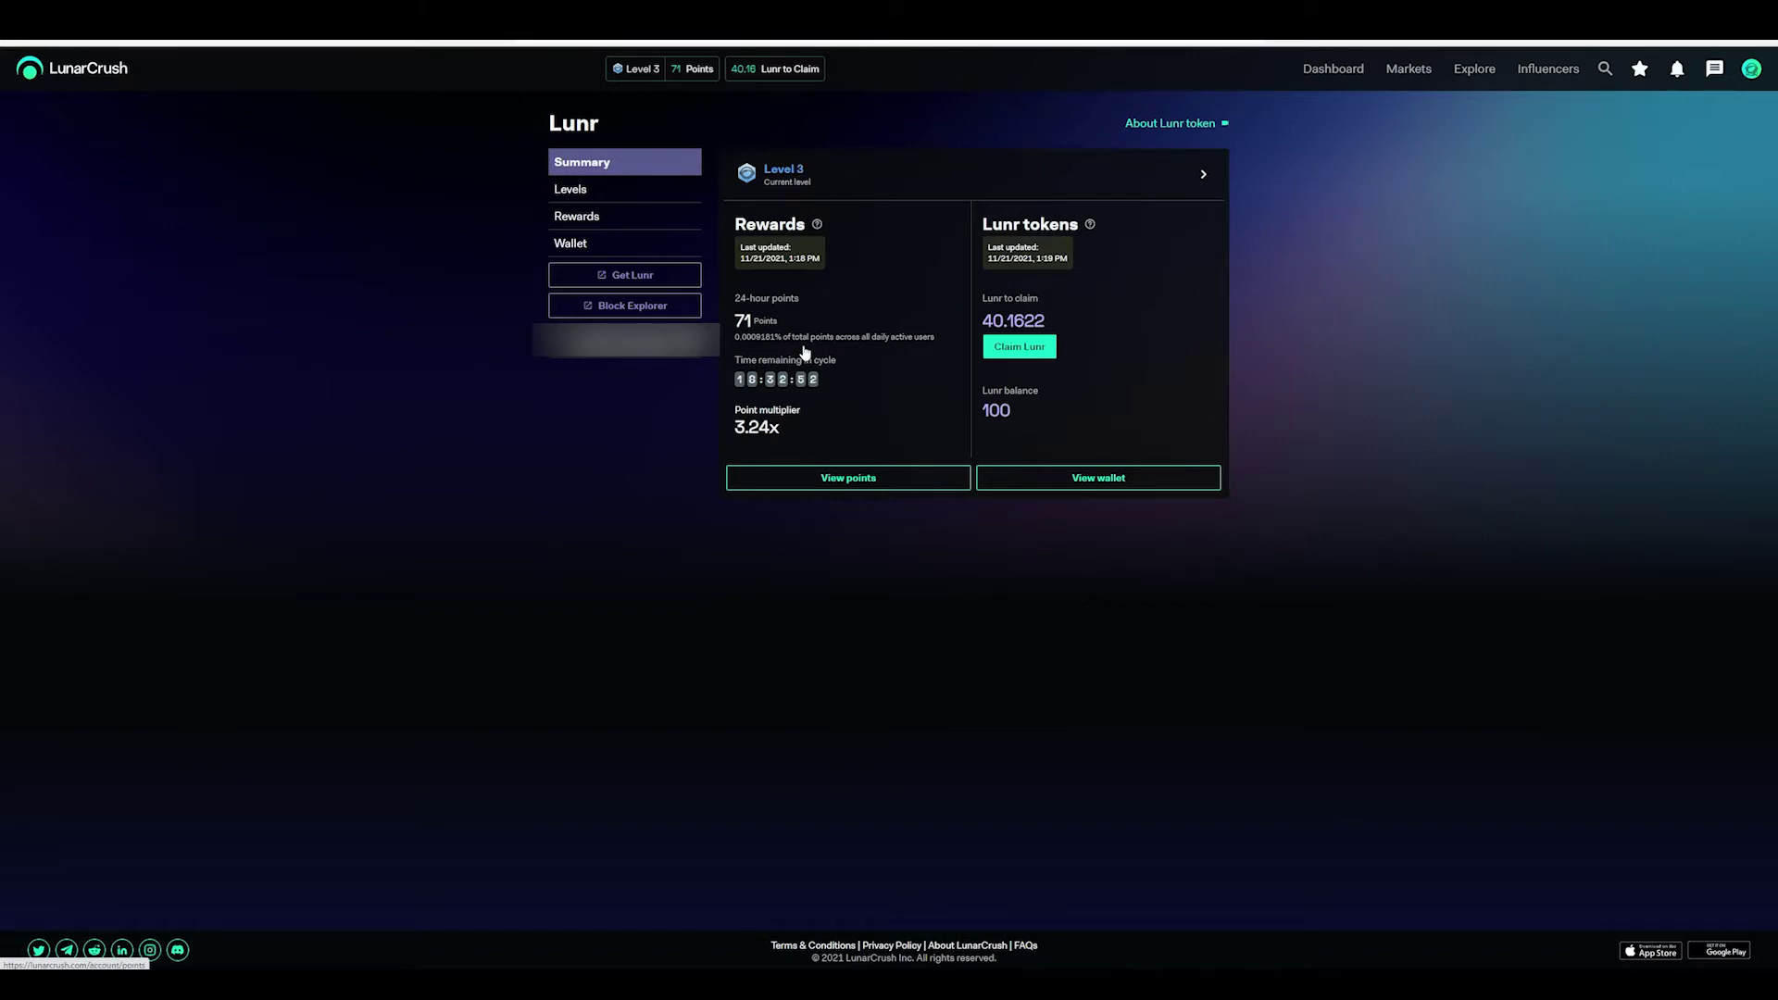
click(853, 488)
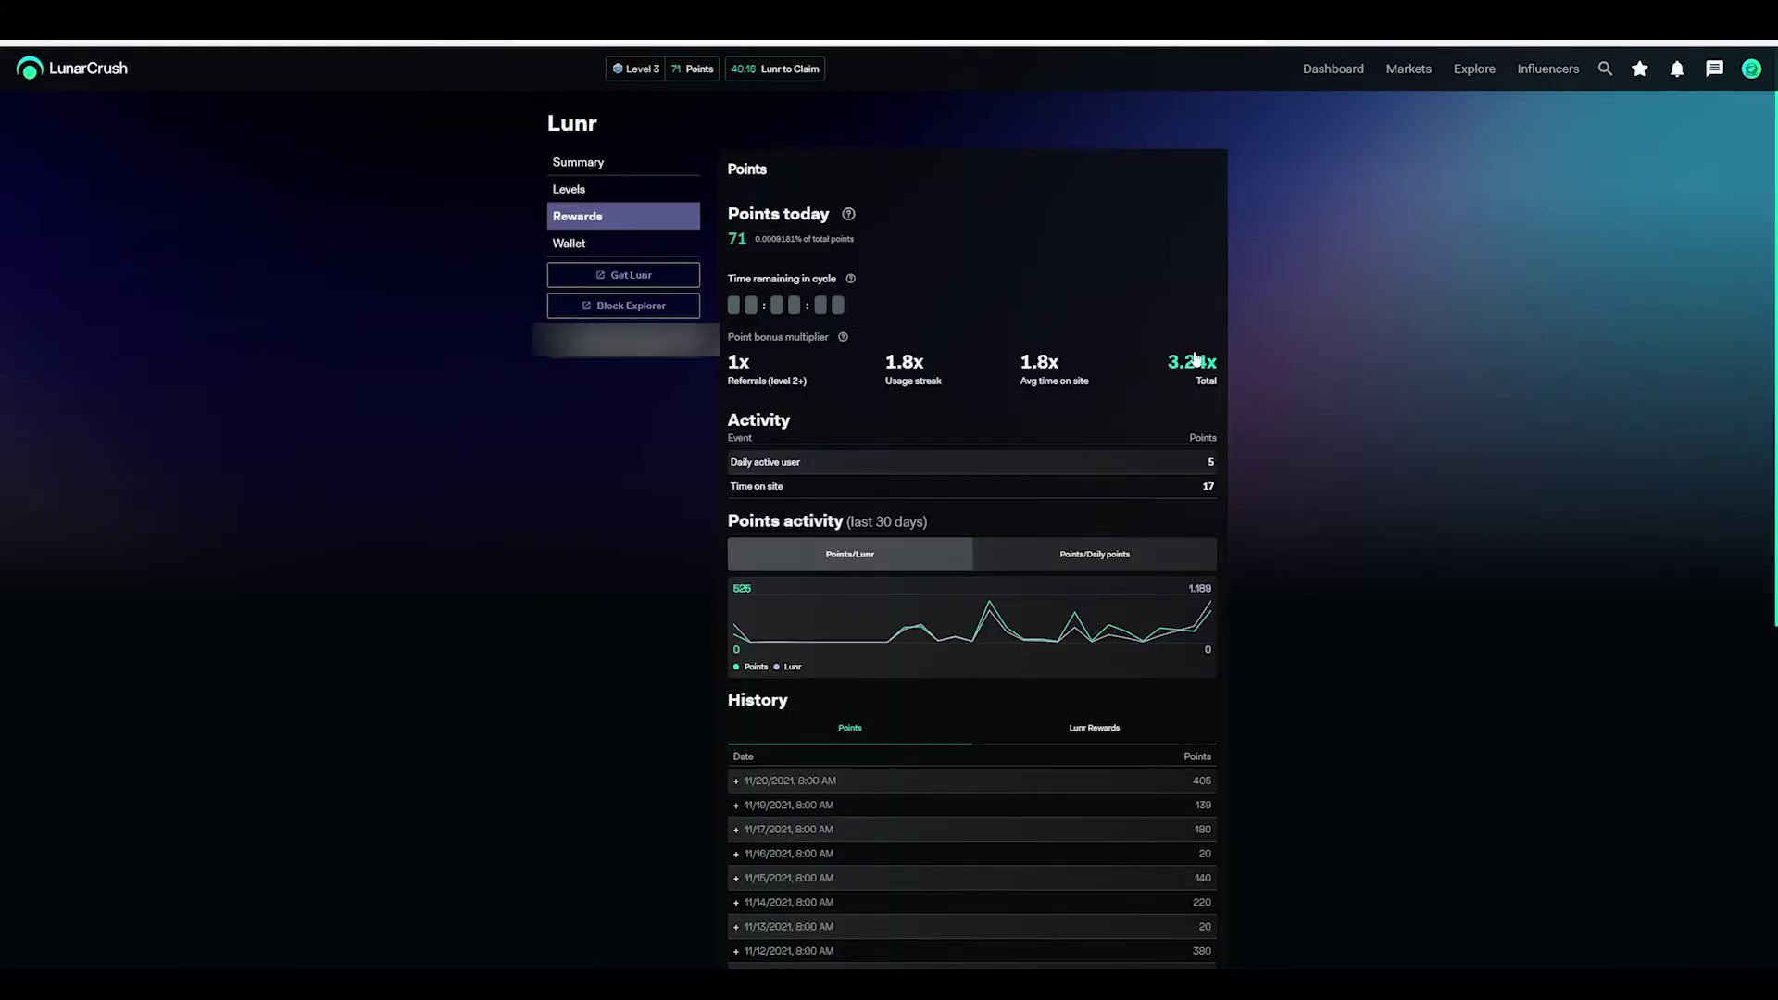
Step: Expand the 3.24x multiplier breakdown and browse the Lunr Rewards history, including the 37.9448 weekly bonus
click(1201, 389)
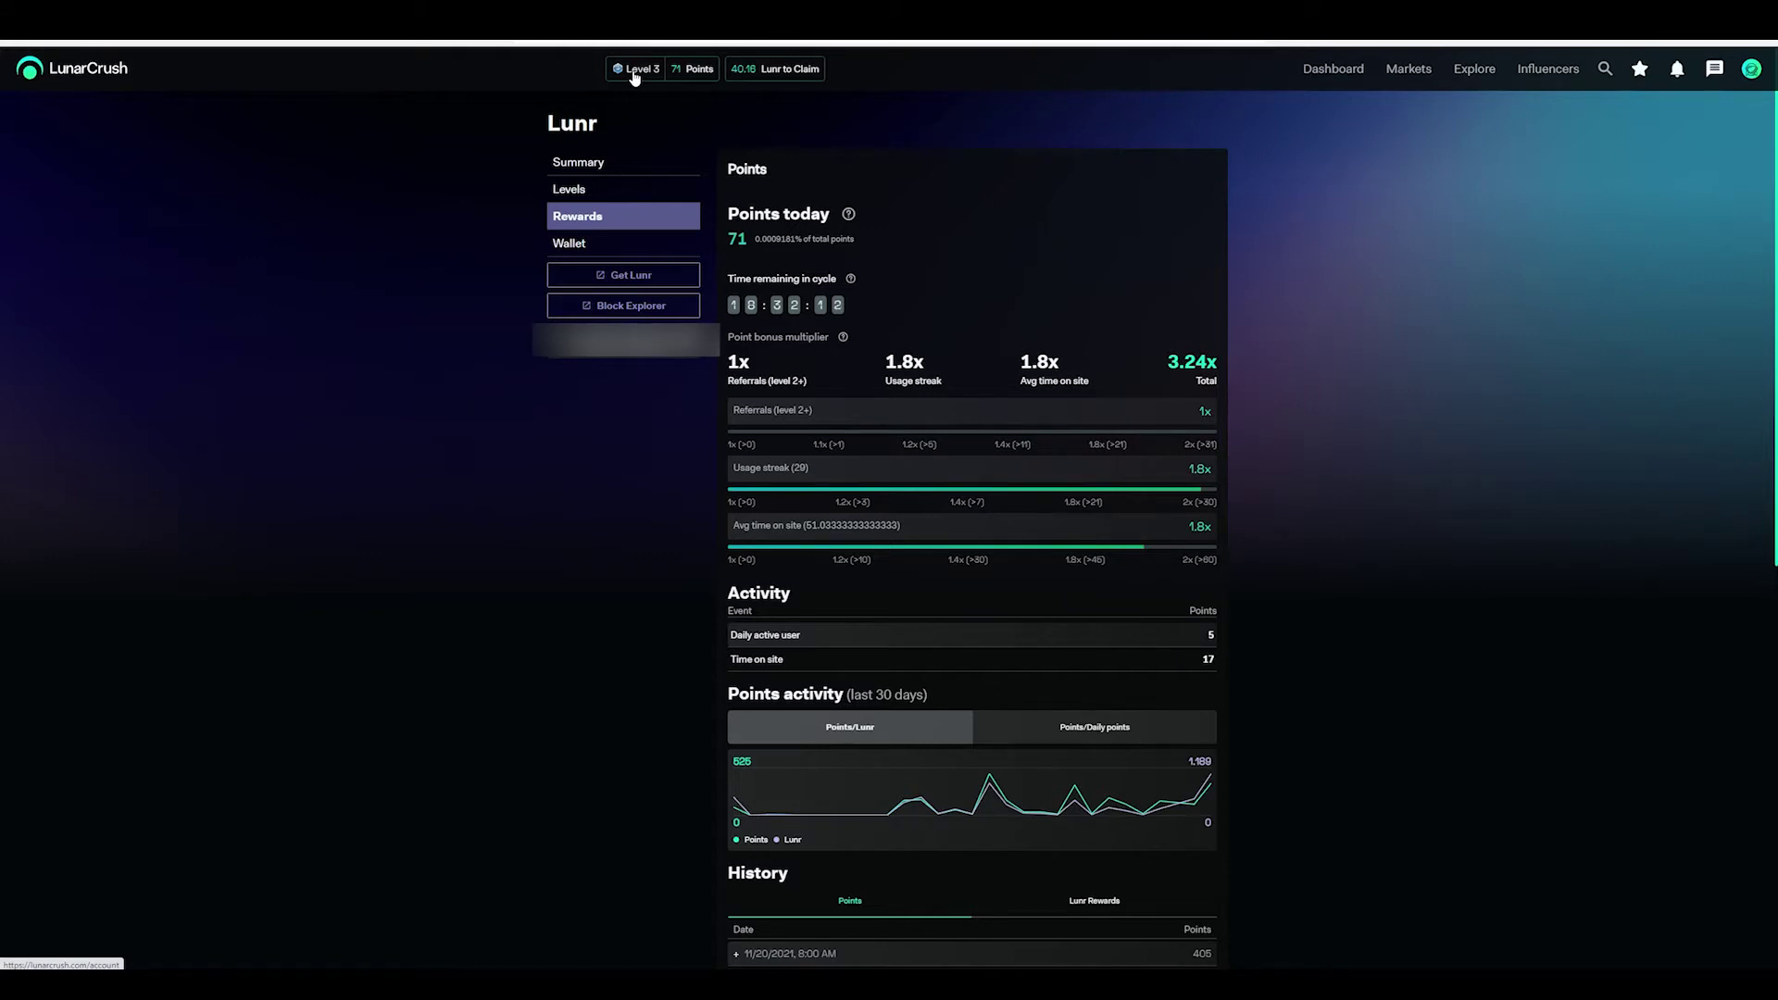
scroll(1103, 706, down, 2)
click(1102, 704)
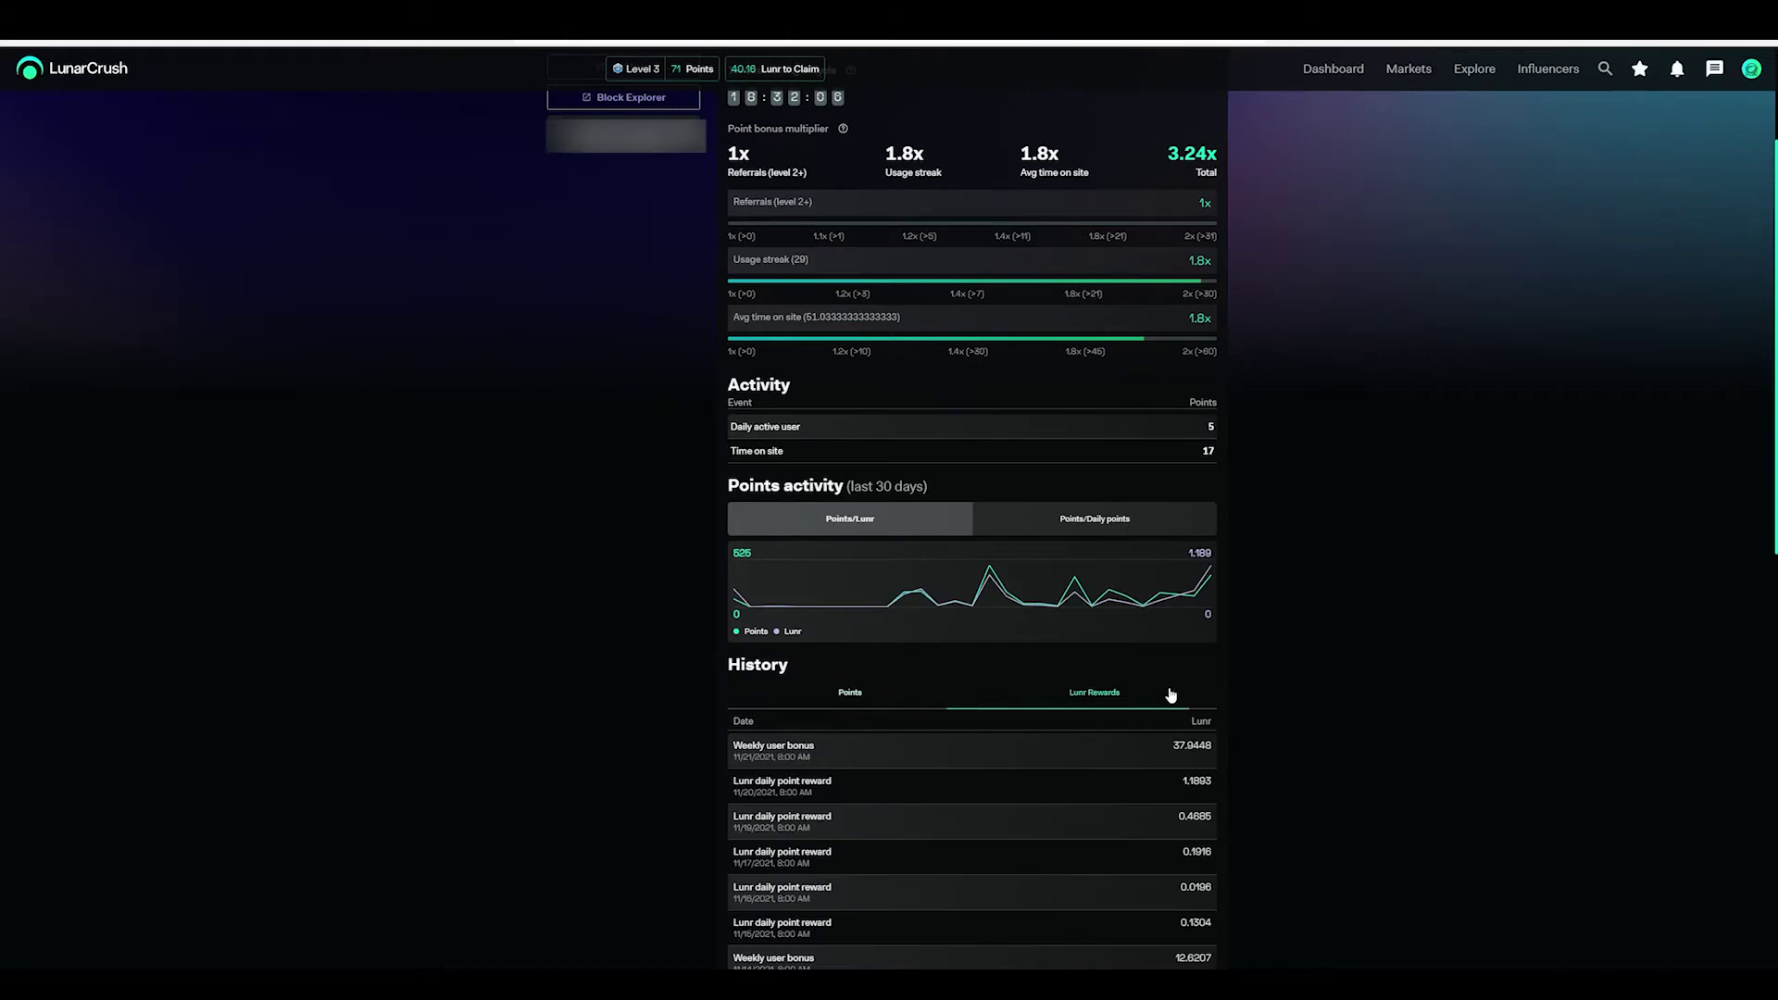
scroll(1294, 686, down, 3)
scroll(1320, 658, down, 5)
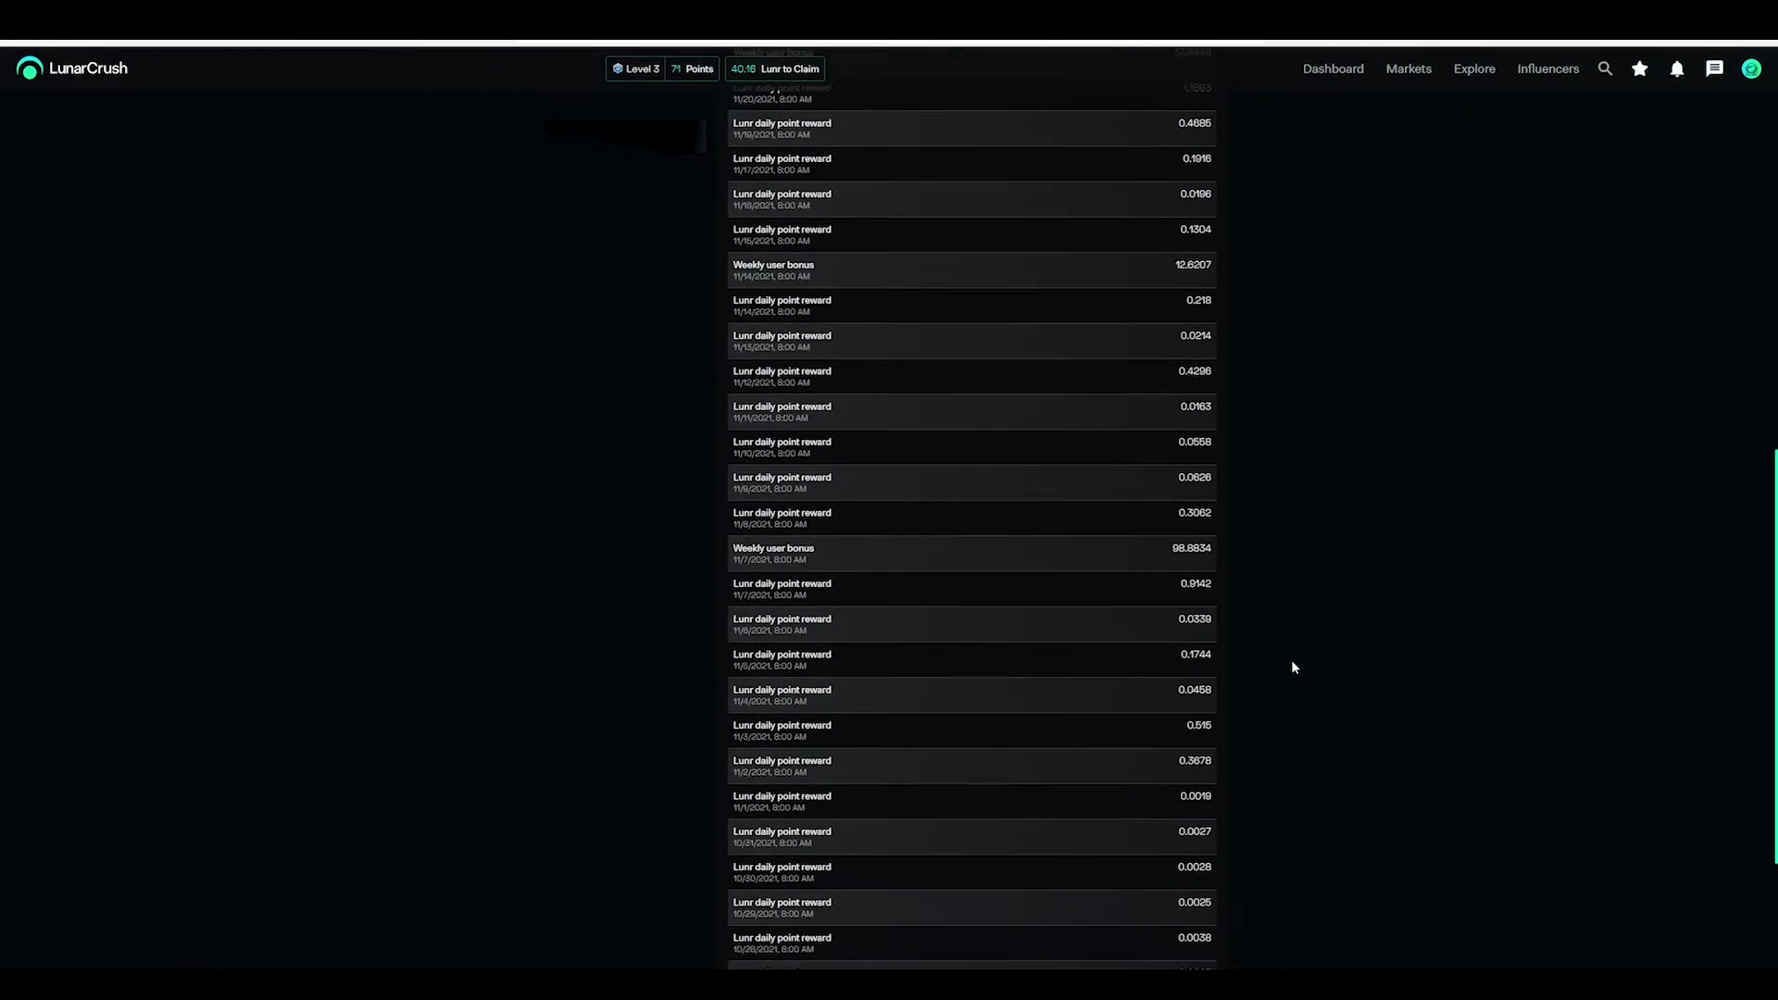
scroll(861, 607, up, 3)
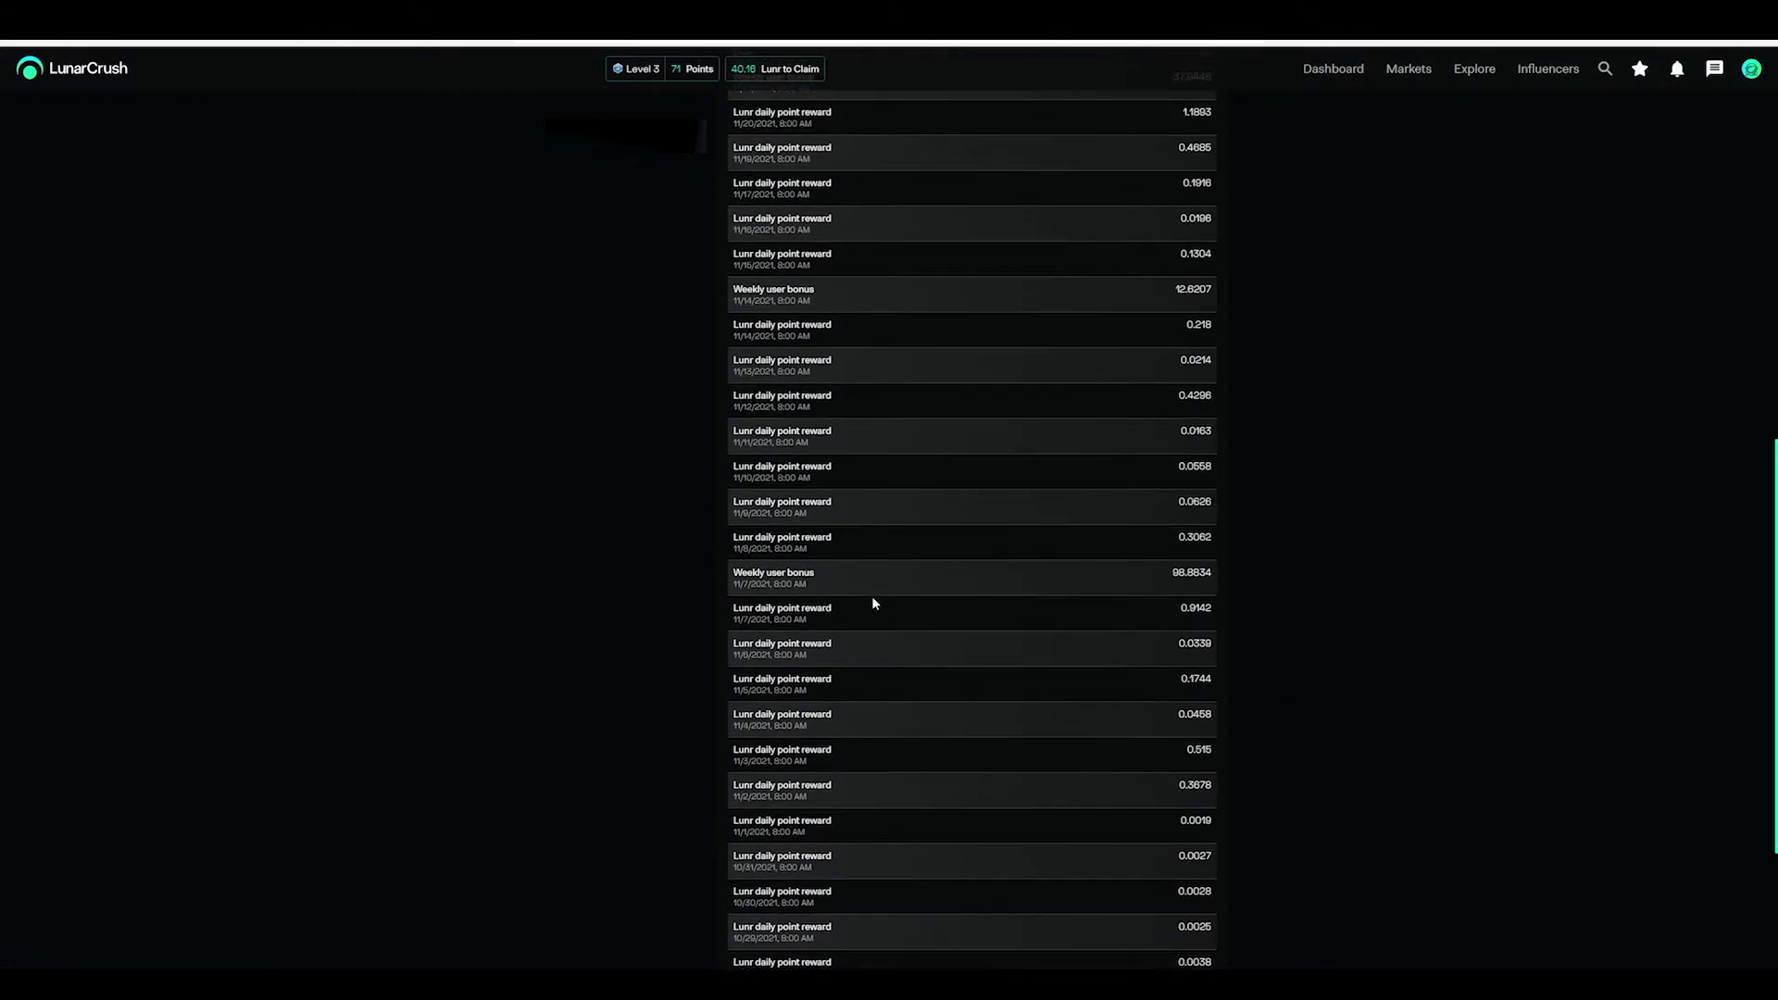
scroll(1097, 615, up, 2)
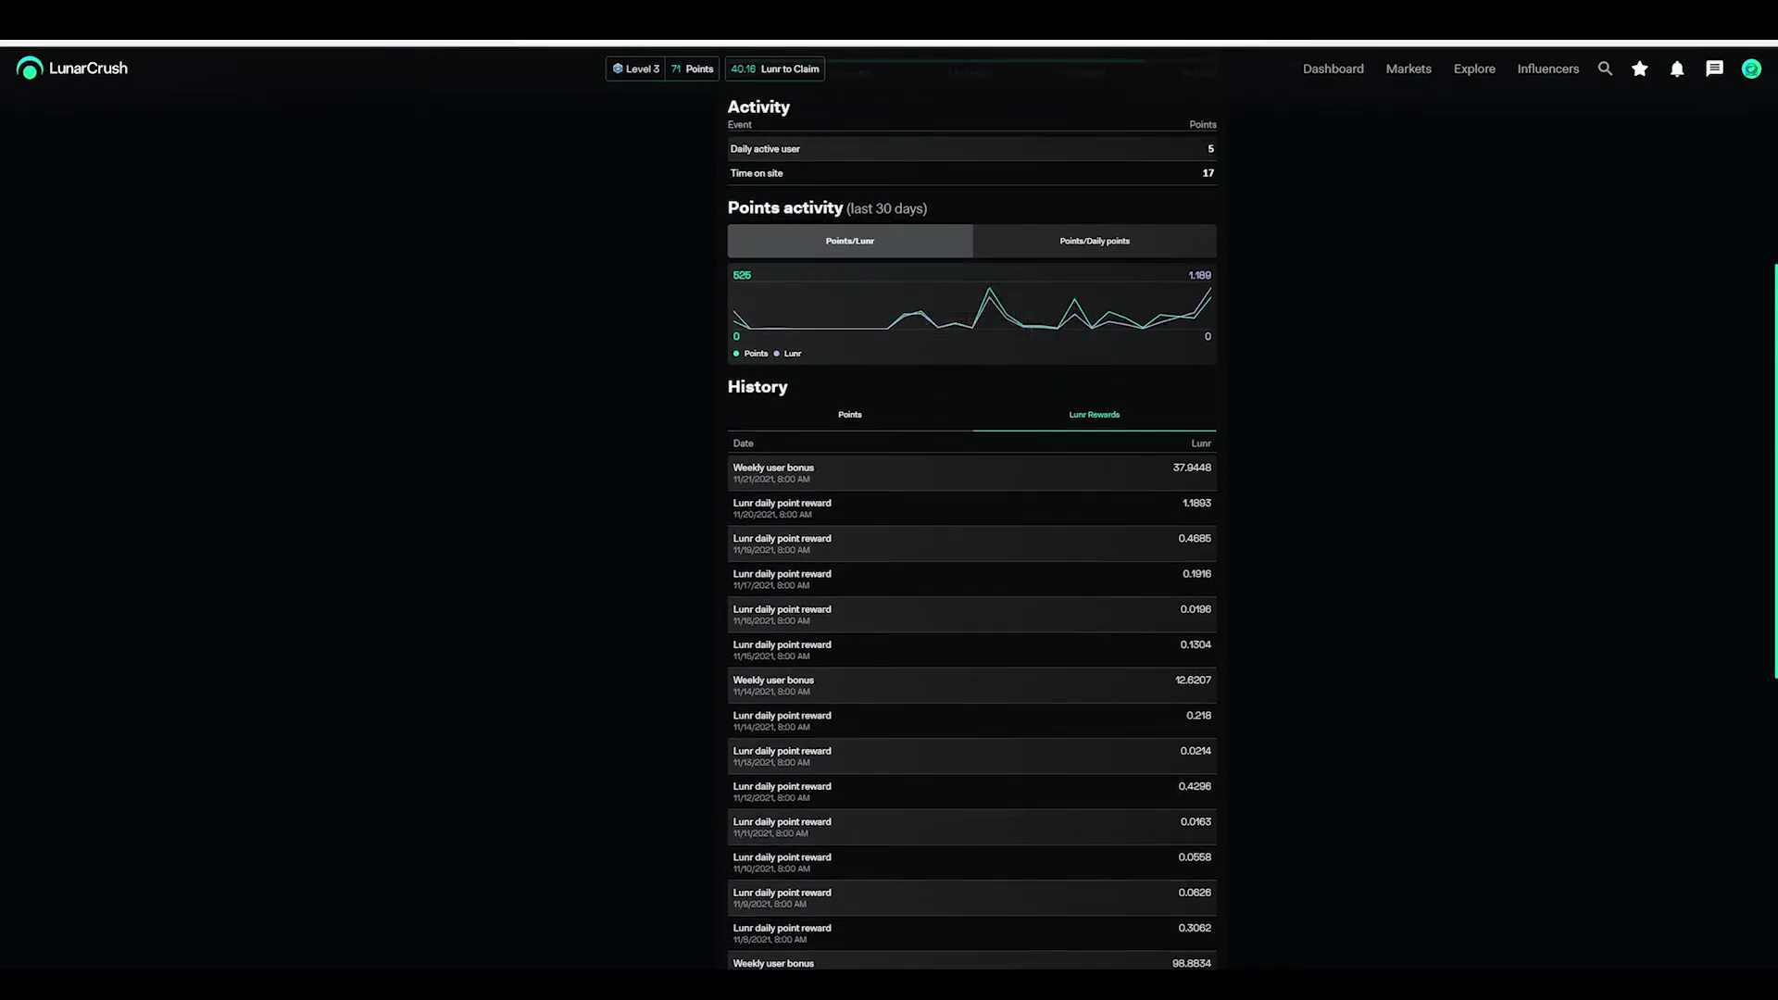
drag(1172, 467, 1218, 478)
click(1267, 479)
Step: Go from 'Lunr to Claim' through View wallet to the Lunr Receive page
click(776, 72)
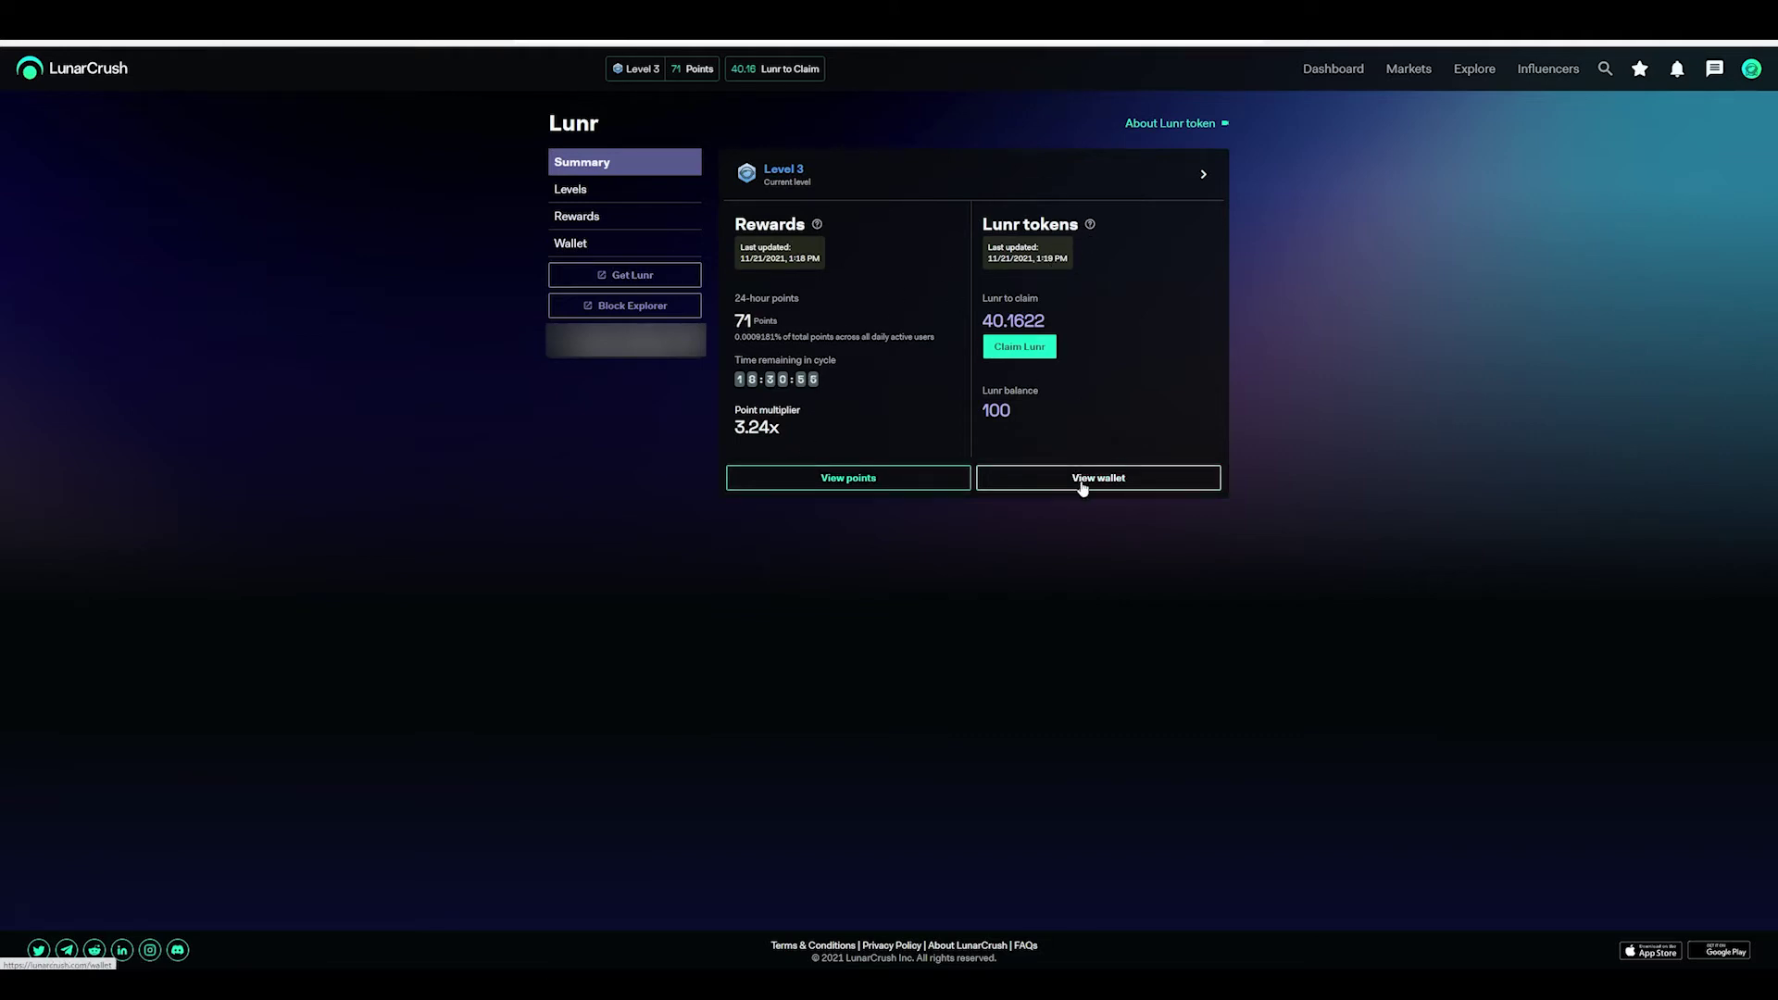
click(1137, 478)
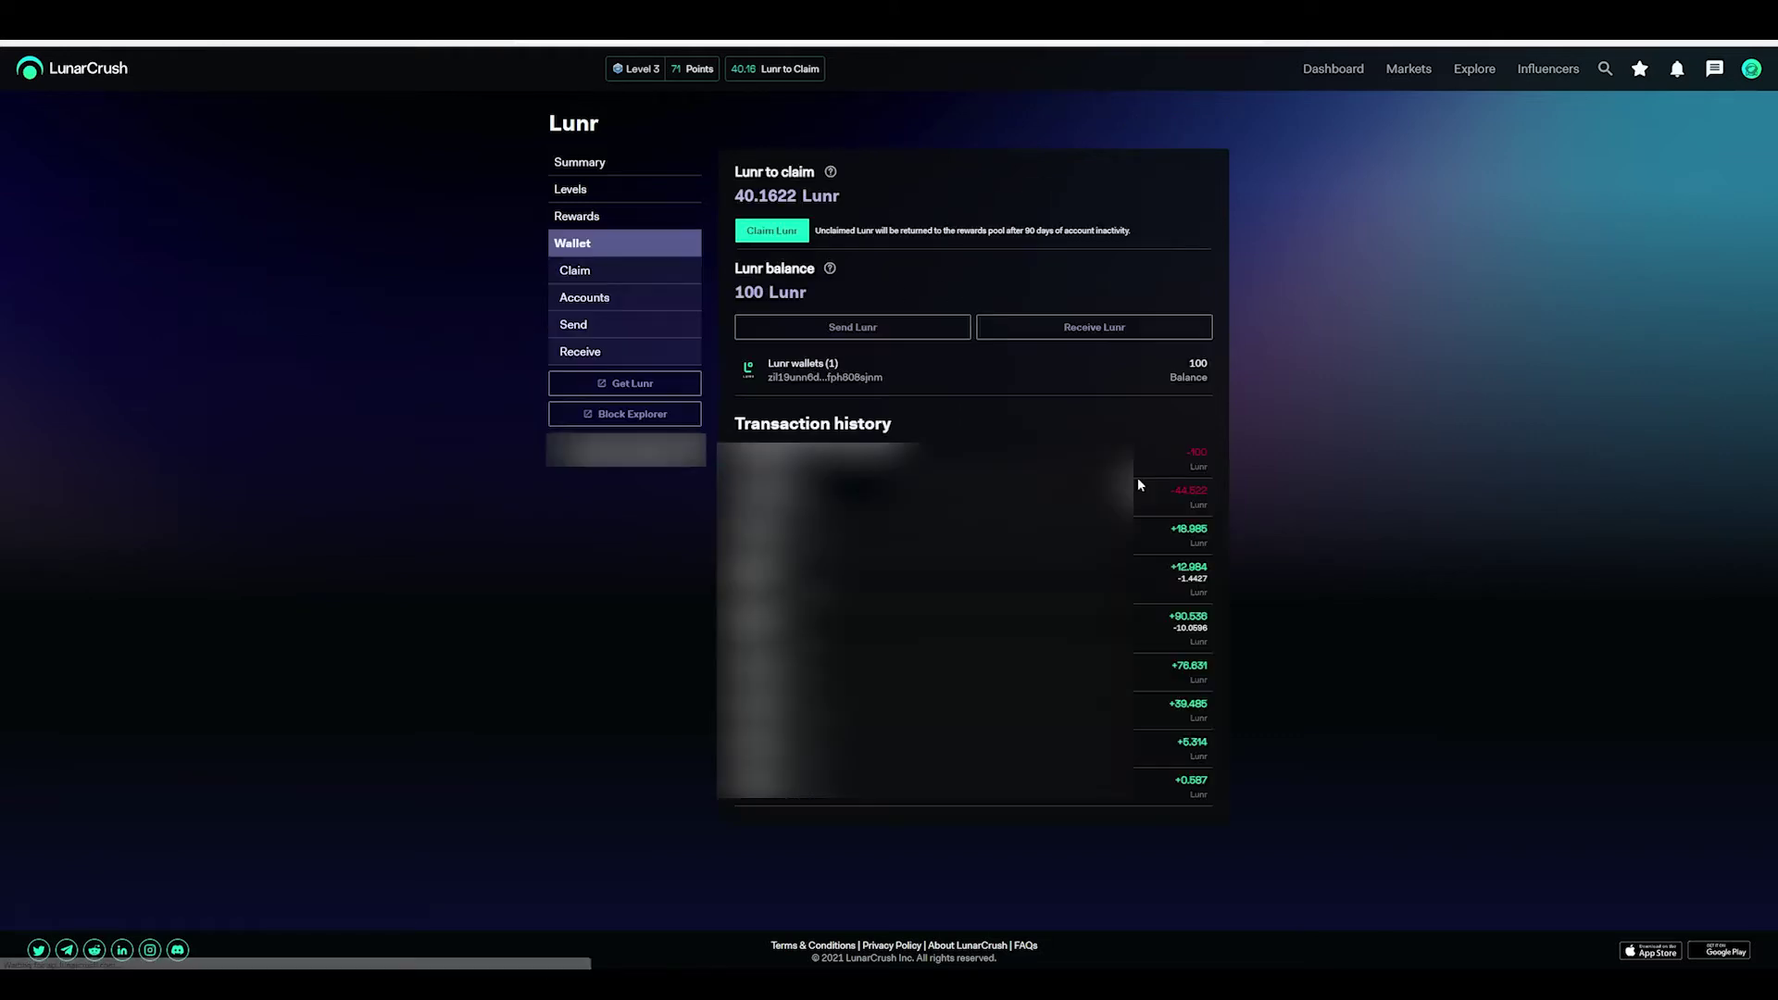
click(1080, 330)
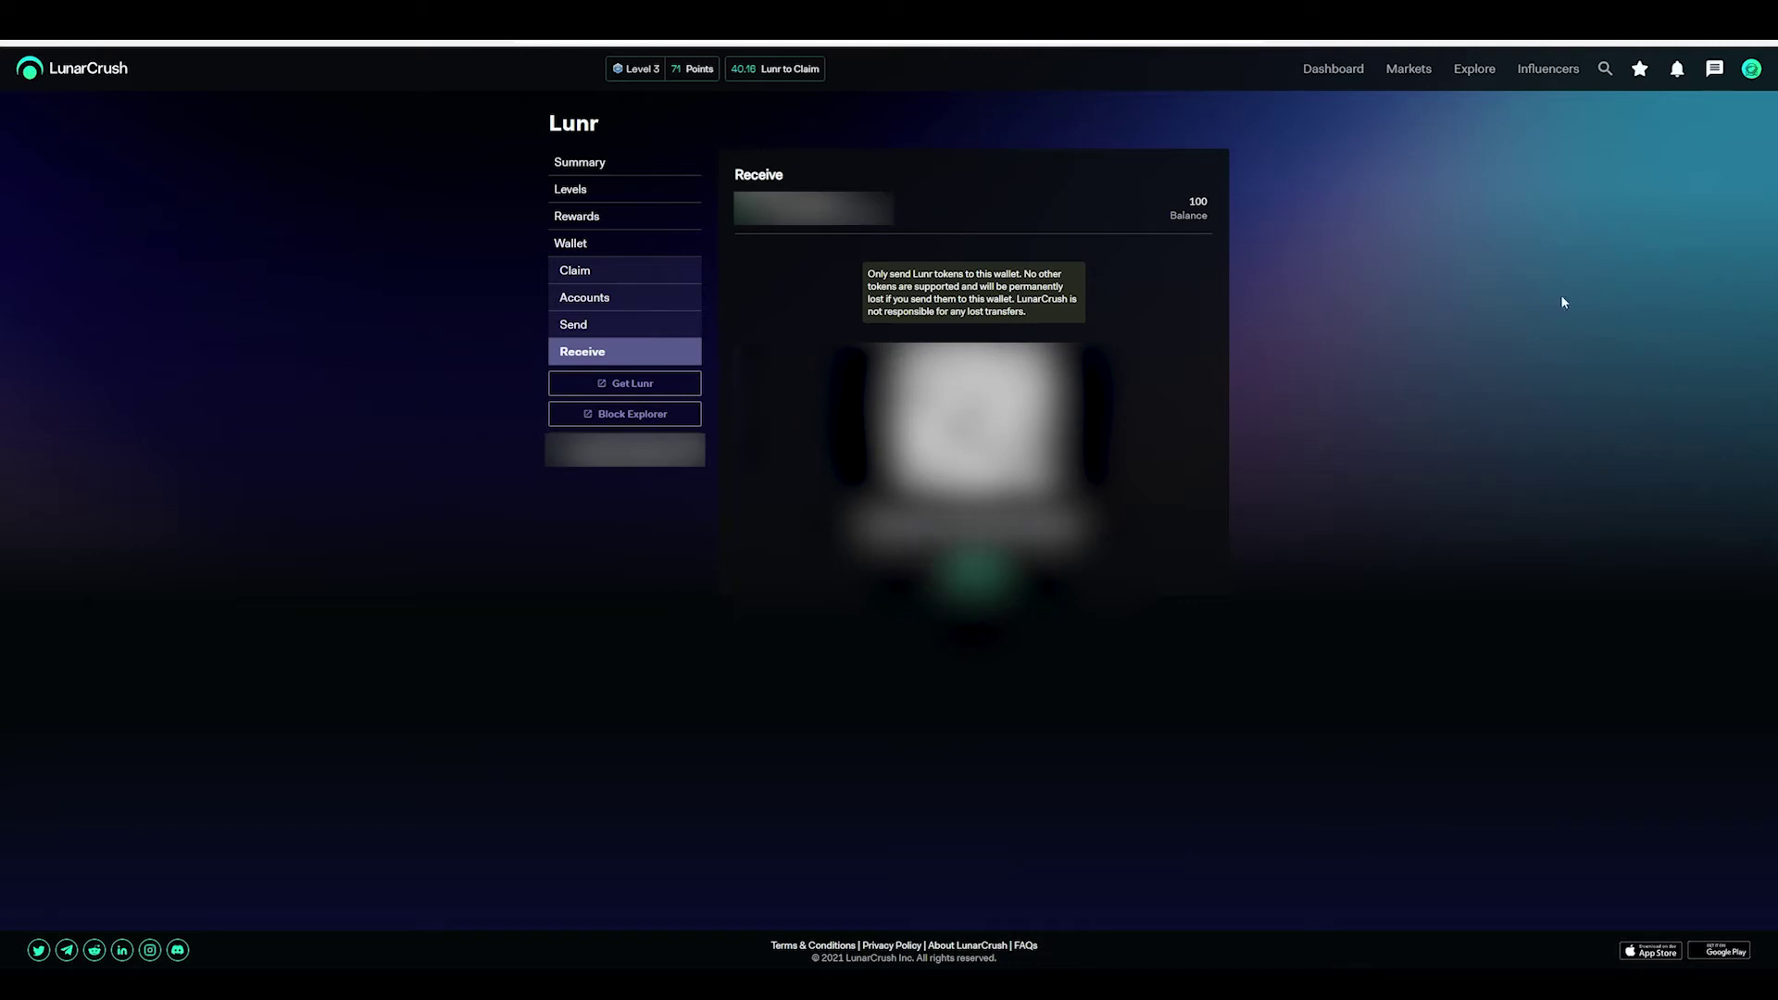
click(1689, 43)
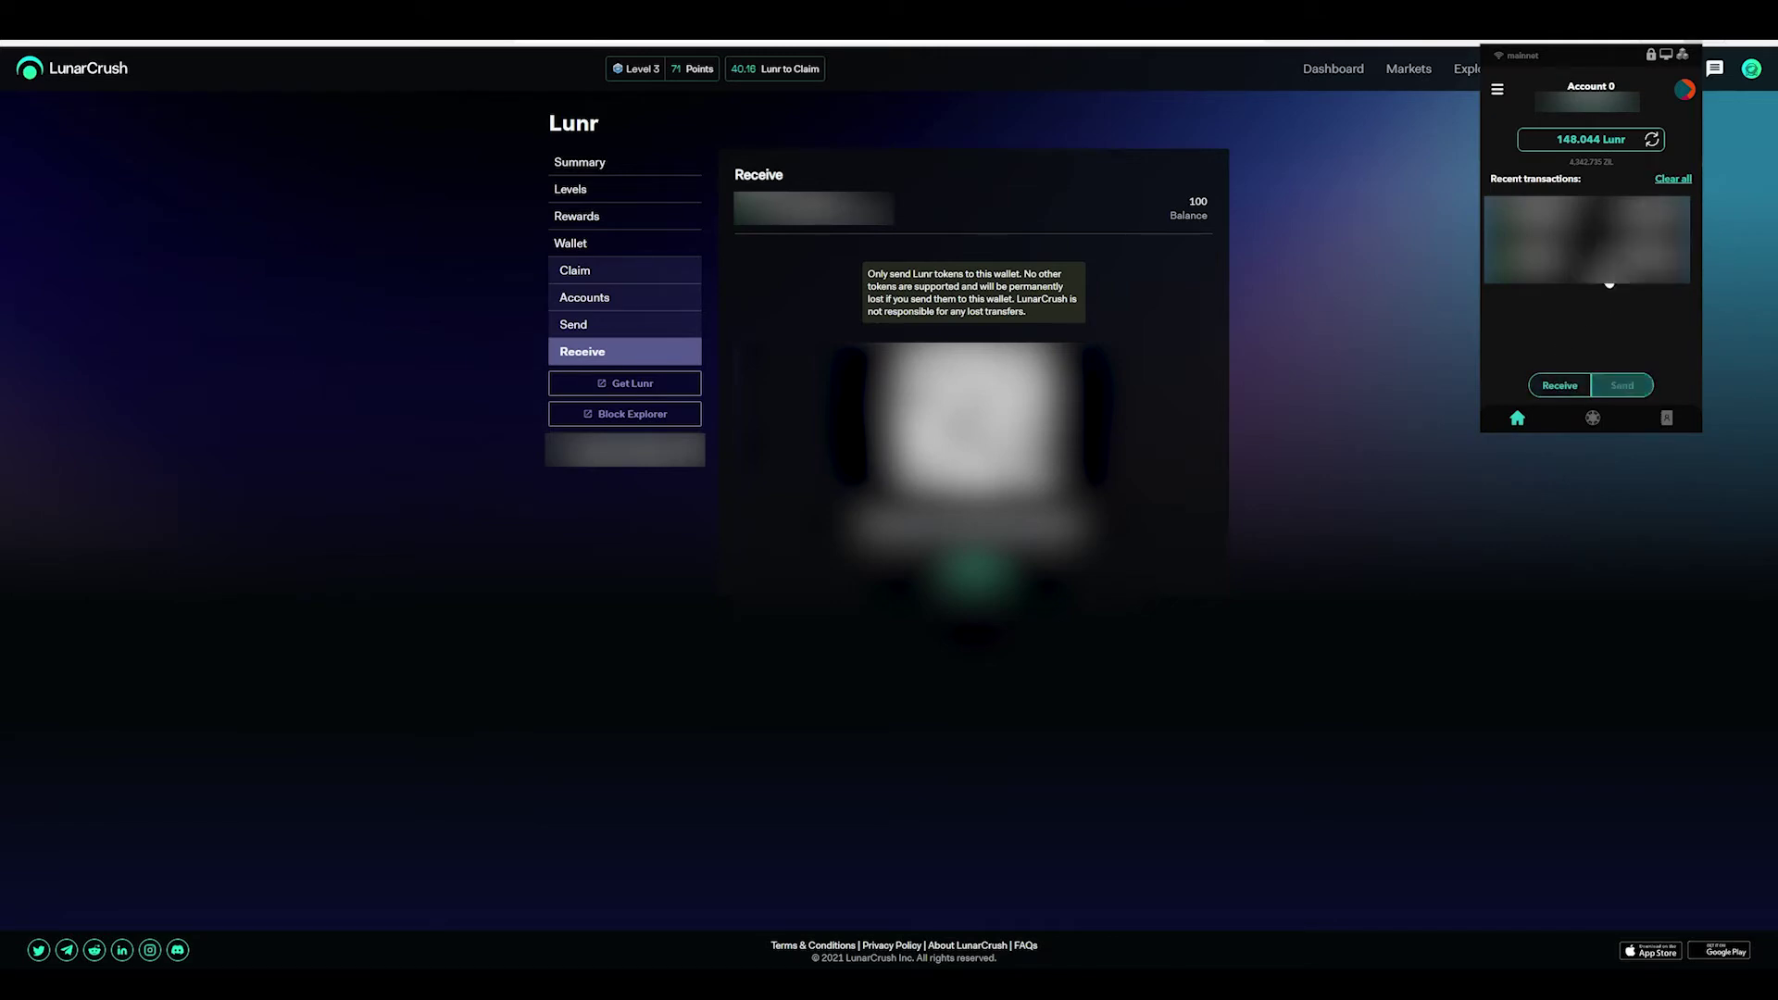
click(1593, 417)
scroll(1589, 191, down, 2)
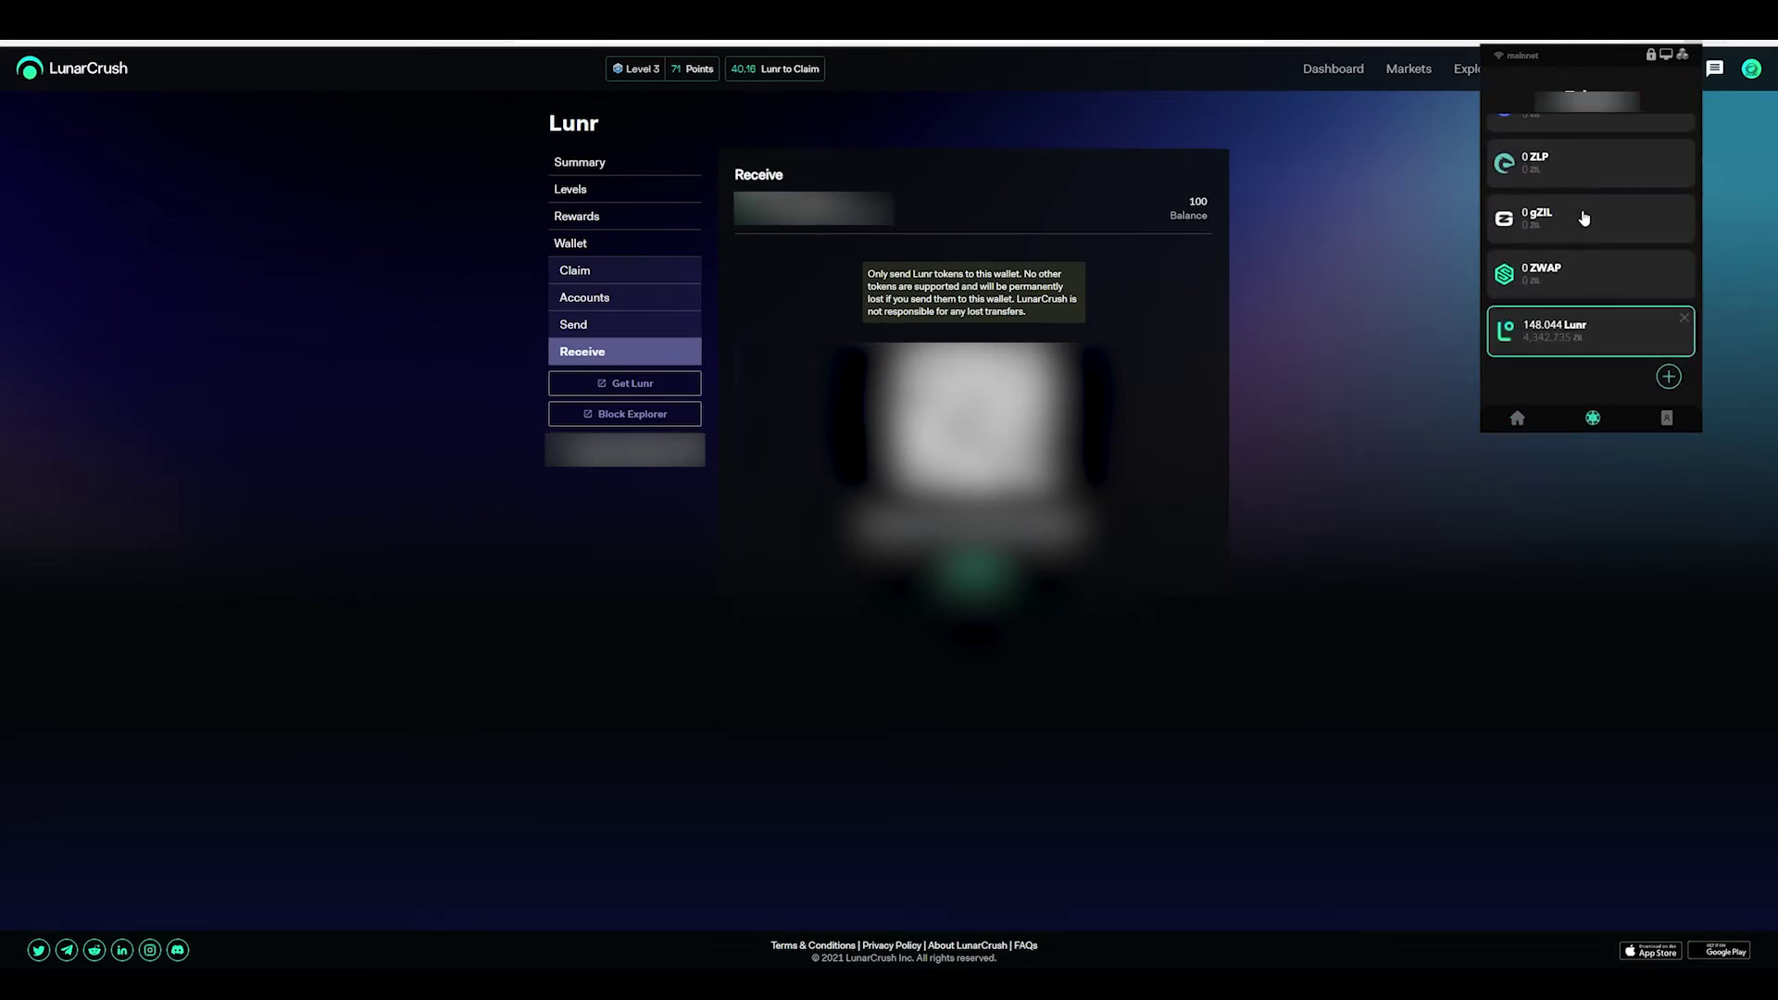
click(1616, 343)
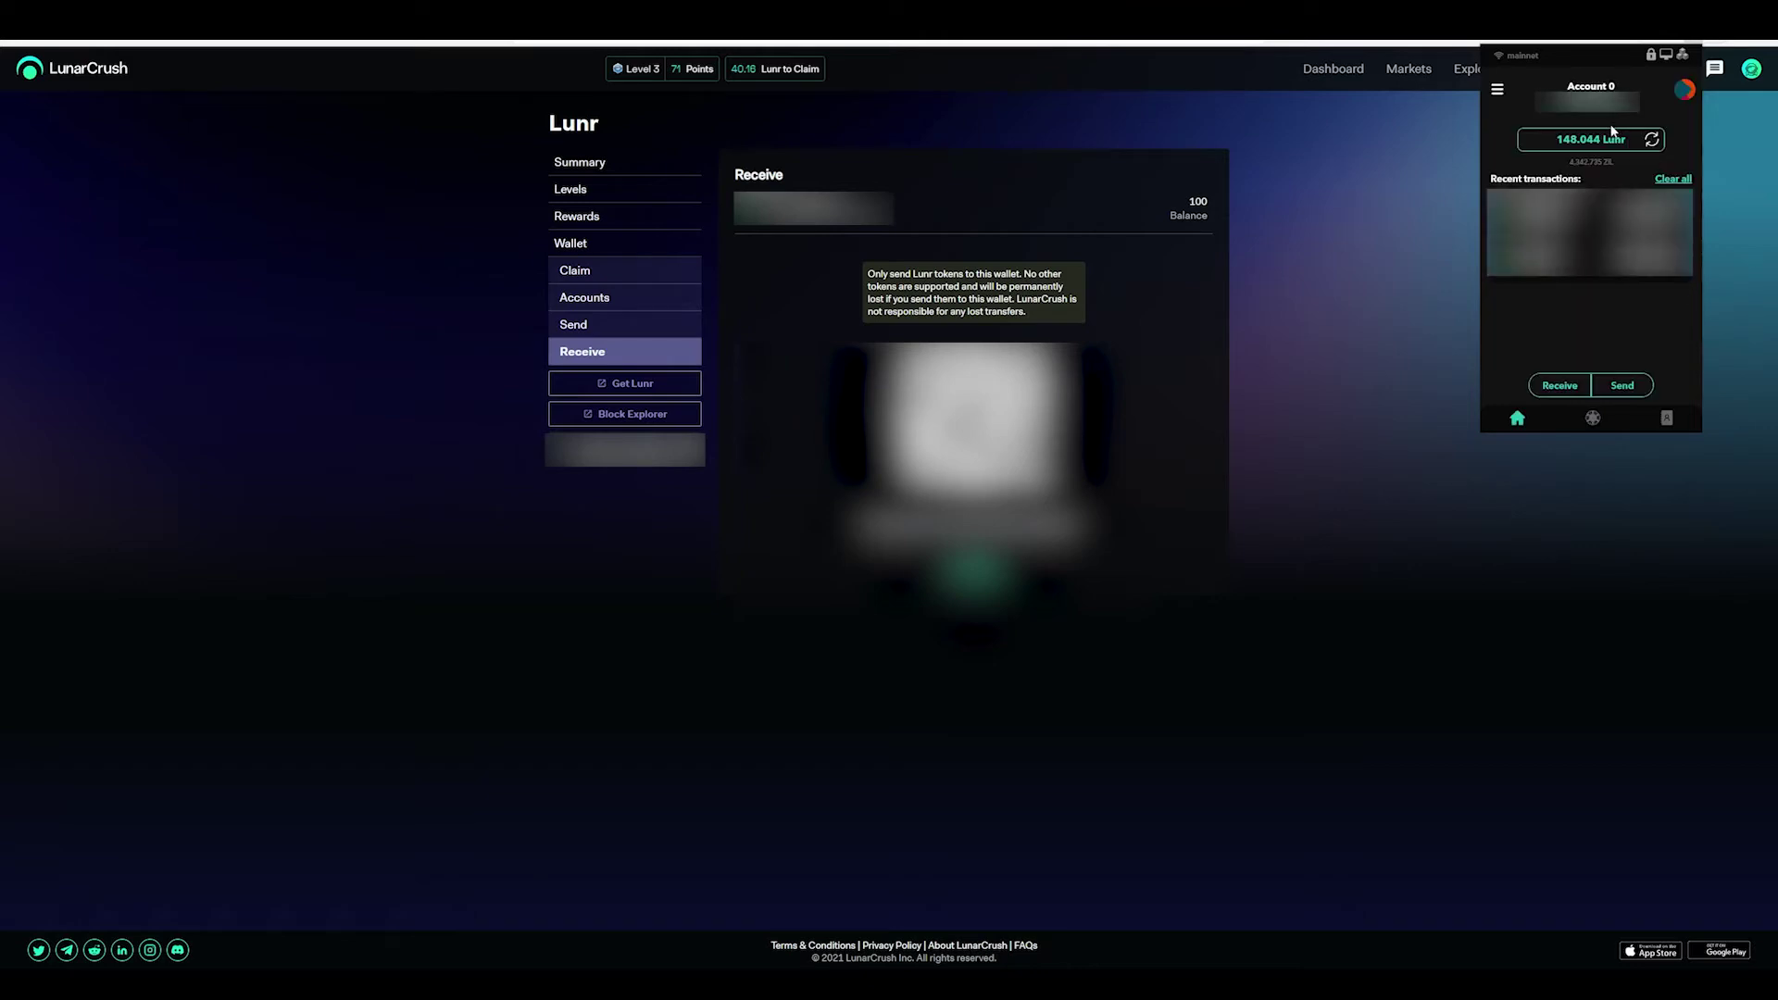
click(1622, 385)
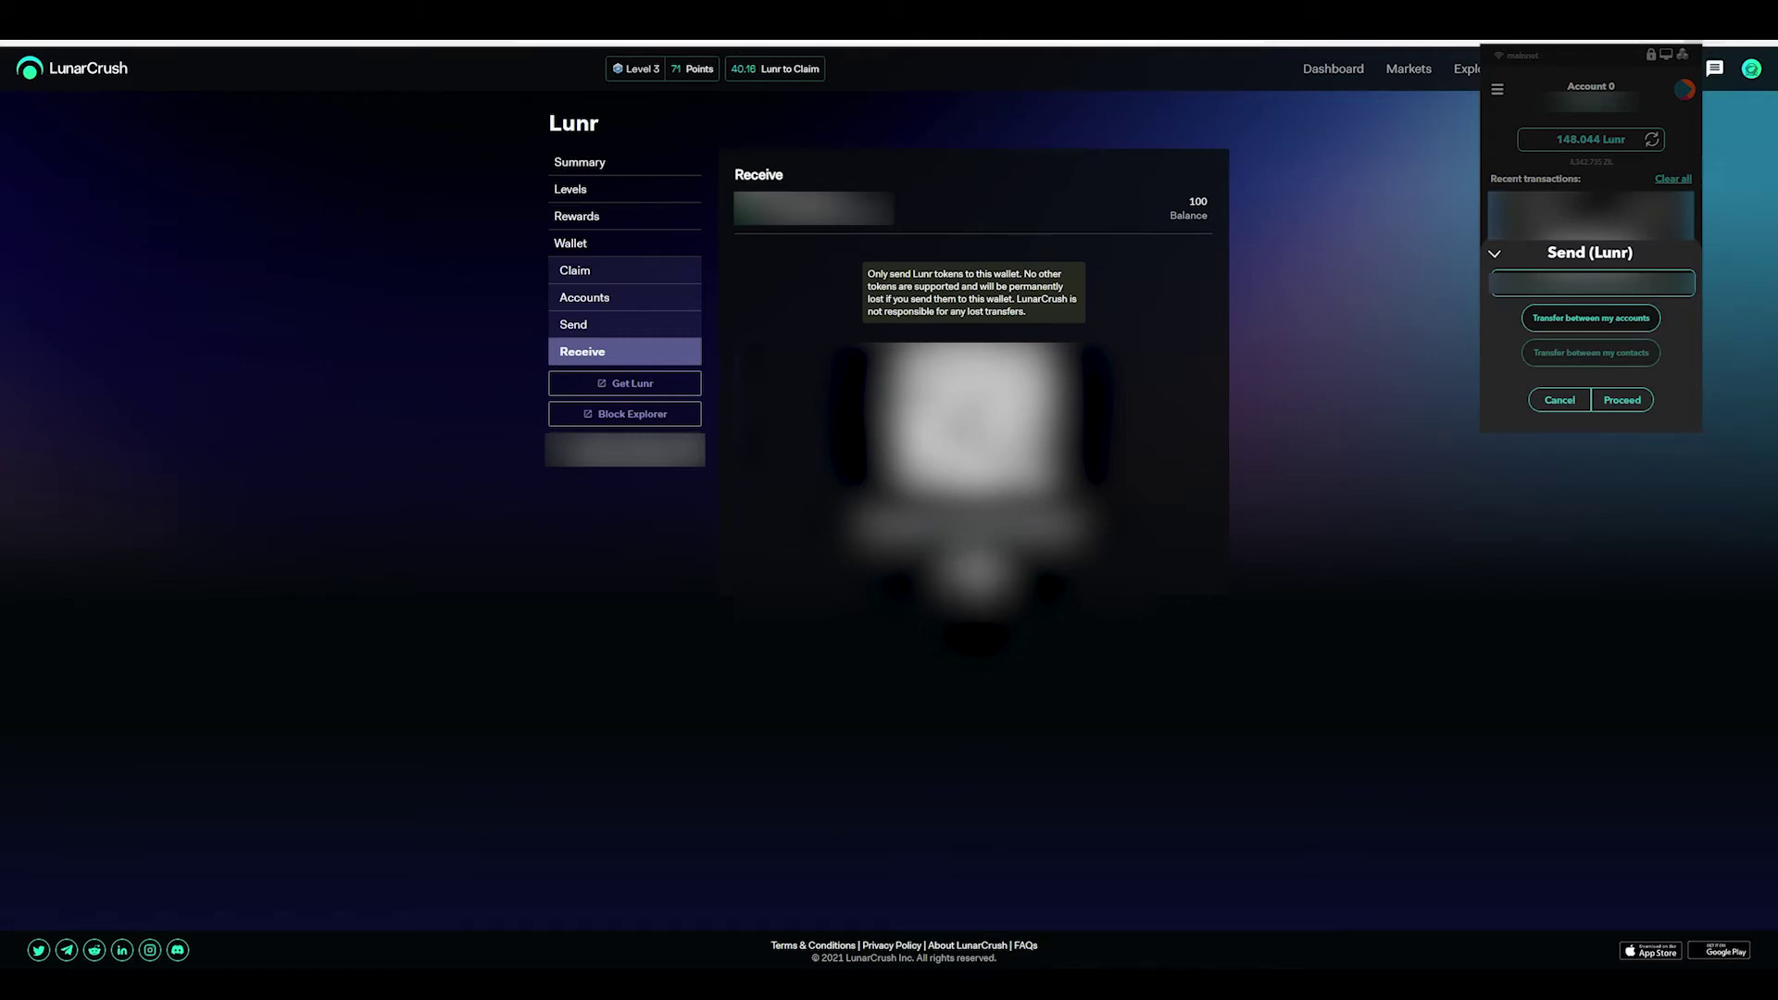
click(976, 574)
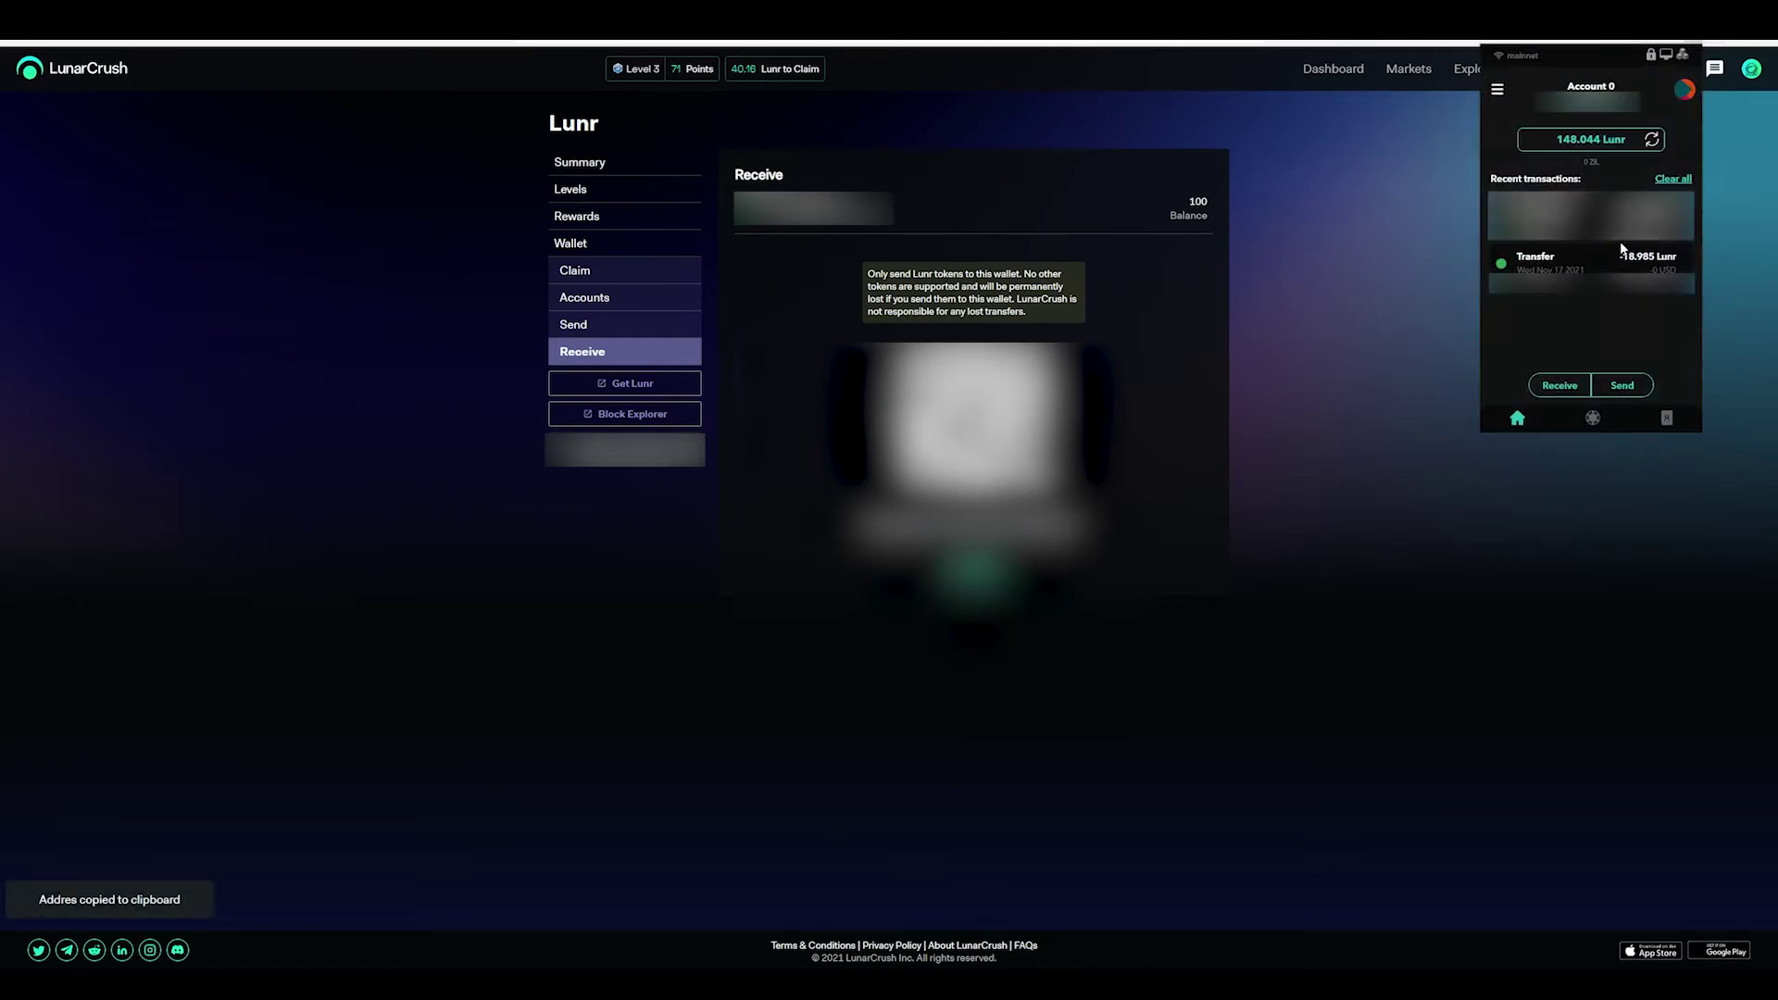
click(1622, 386)
right_click(1596, 280)
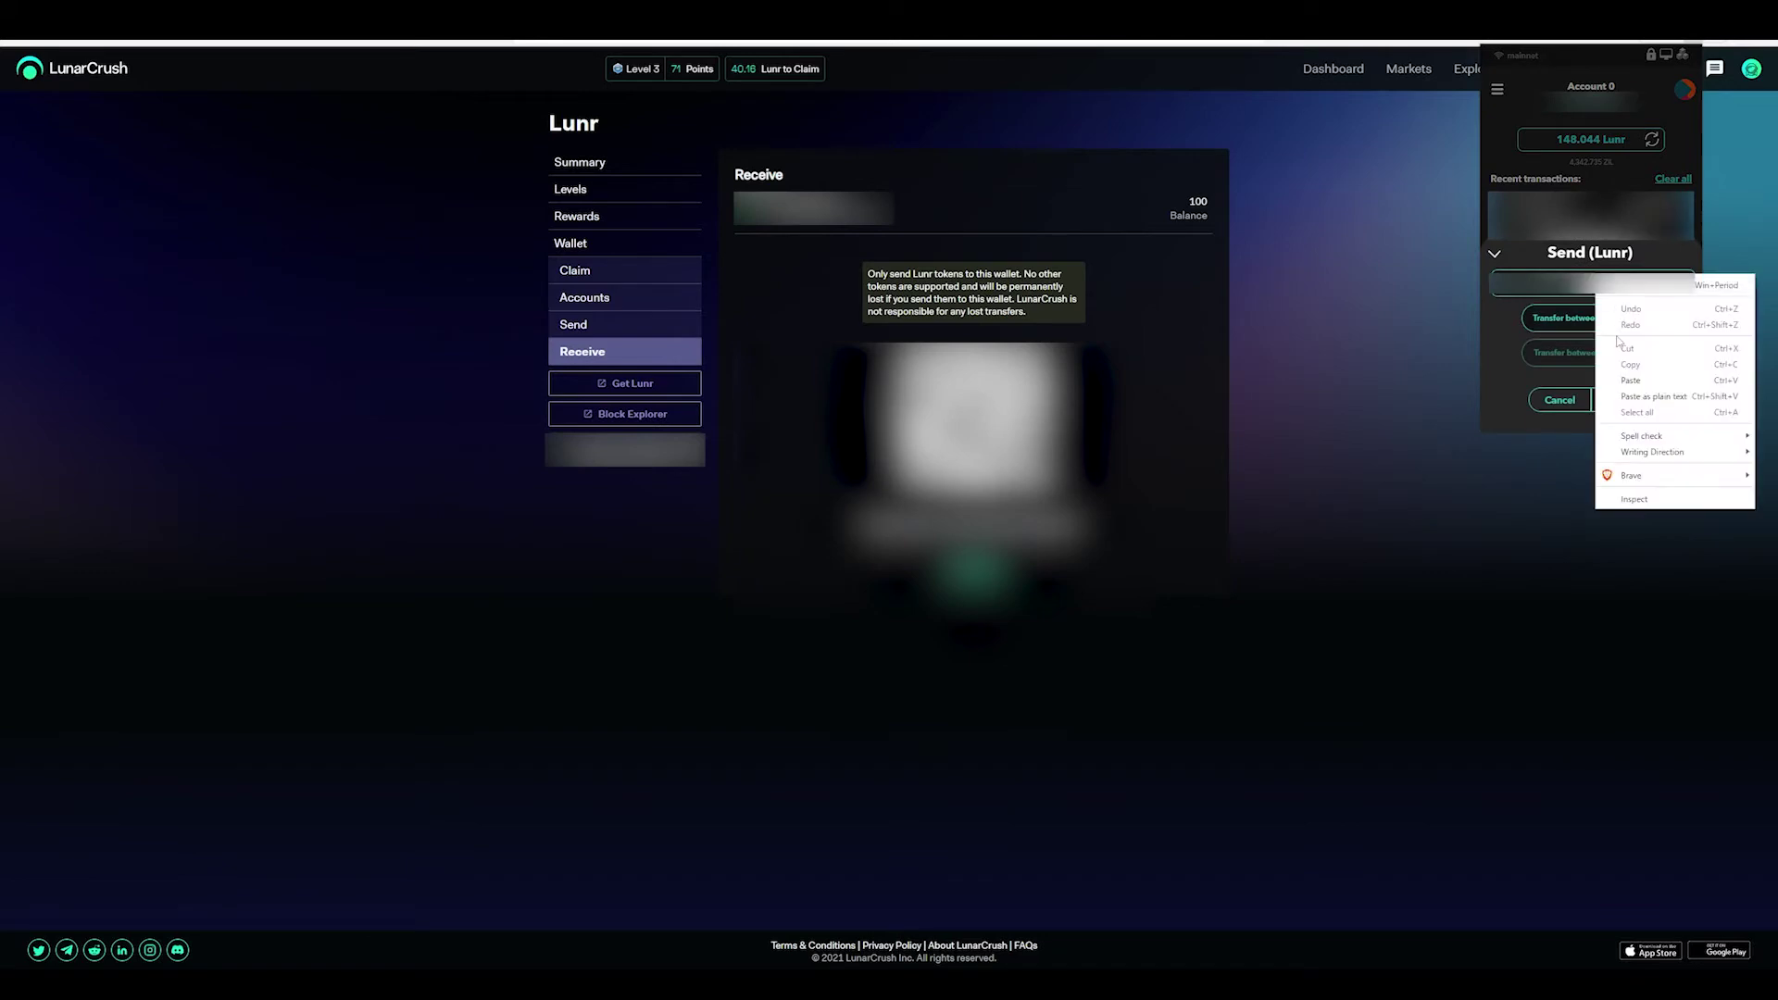
click(1629, 380)
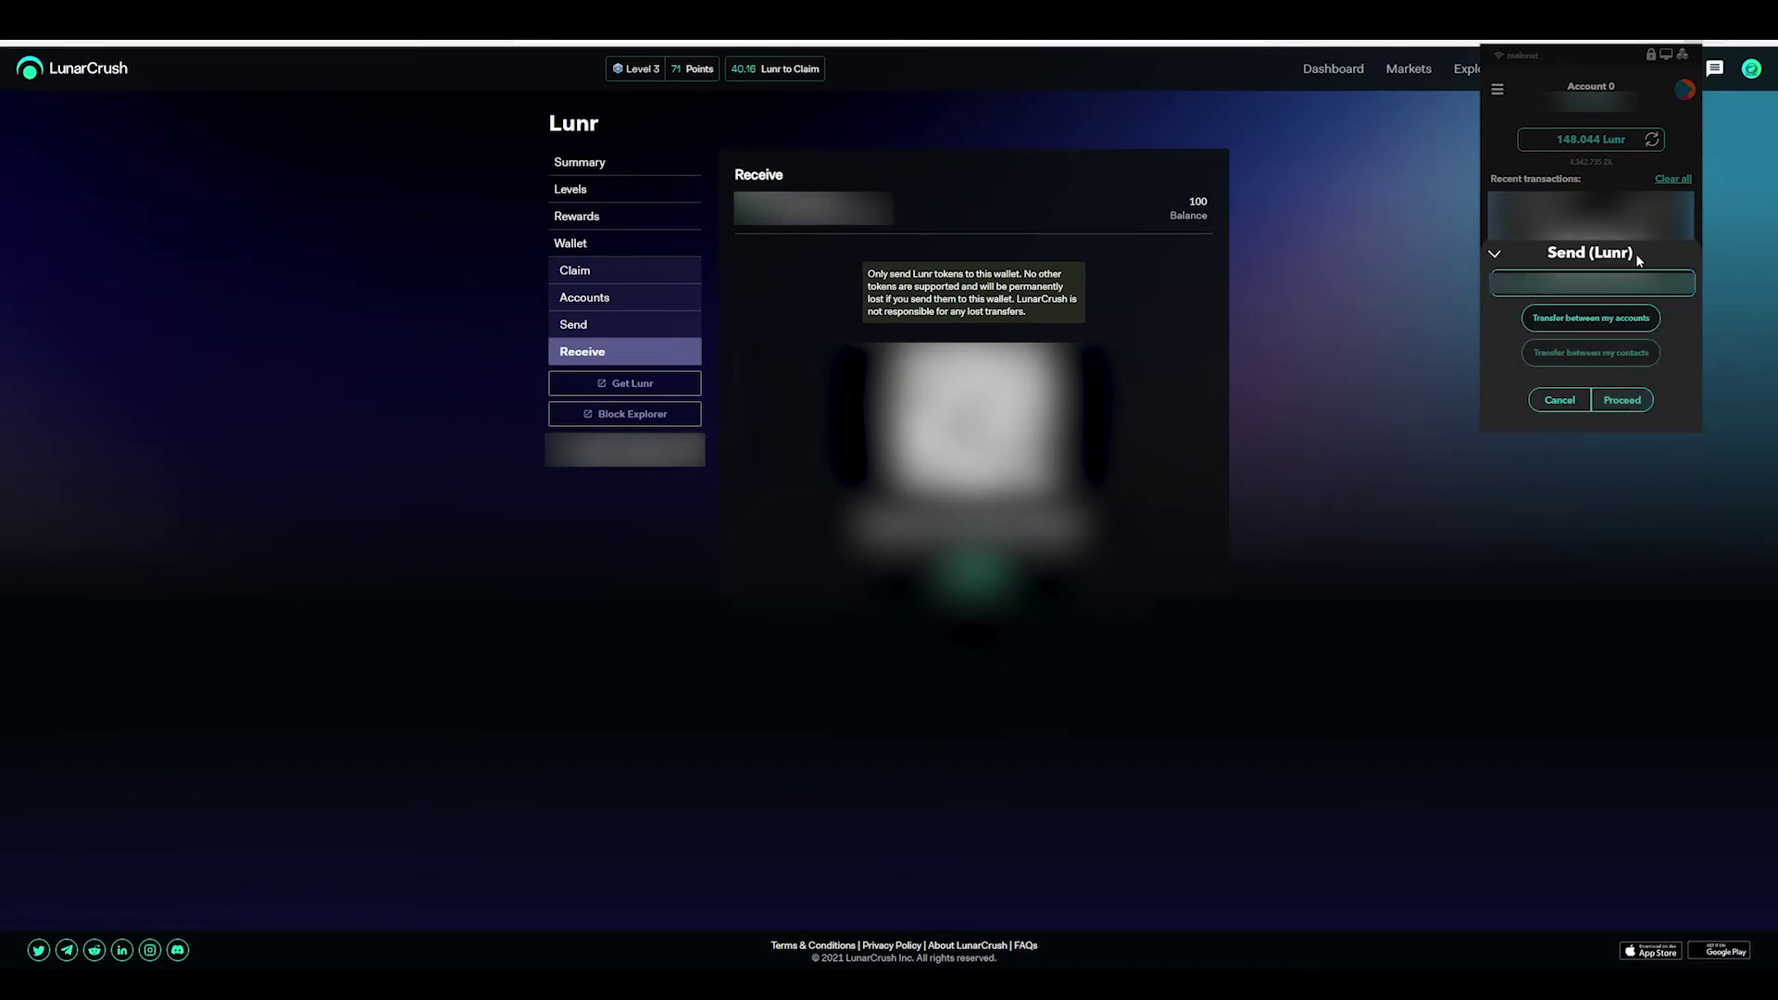
click(1398, 182)
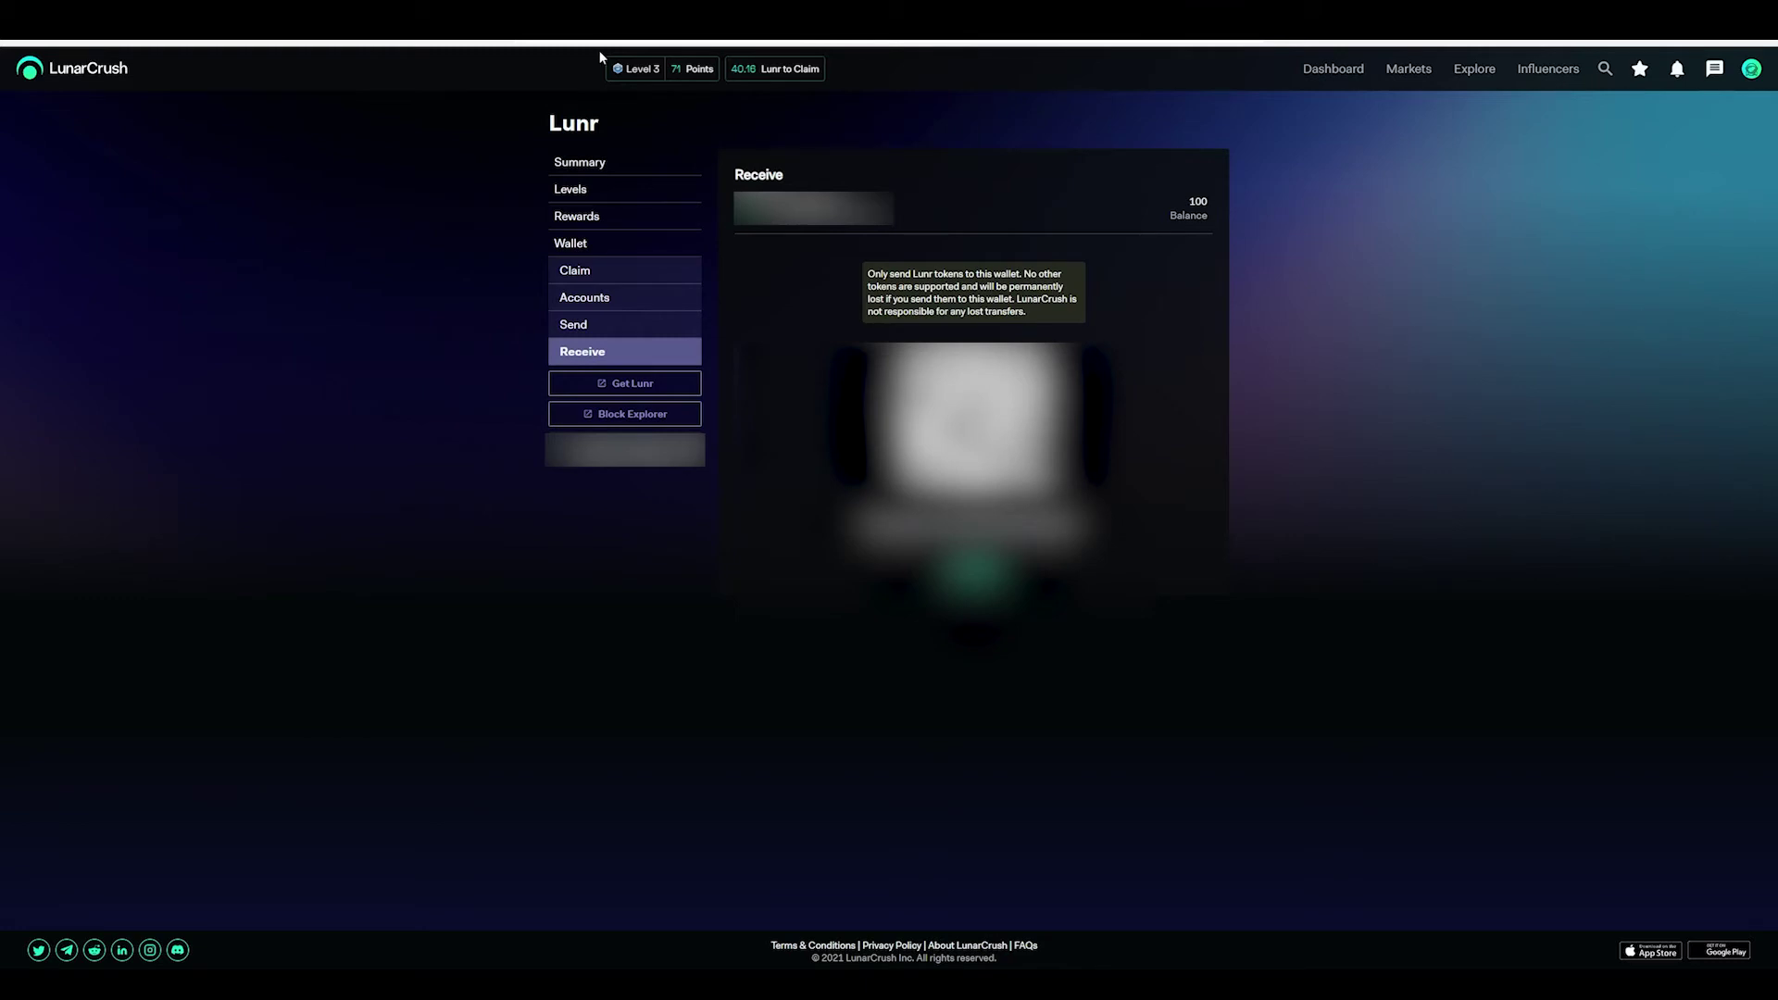
click(638, 71)
Step: Browse the membership Levels carousel from Level 1 through Level 3 to upcoming levels
click(1204, 176)
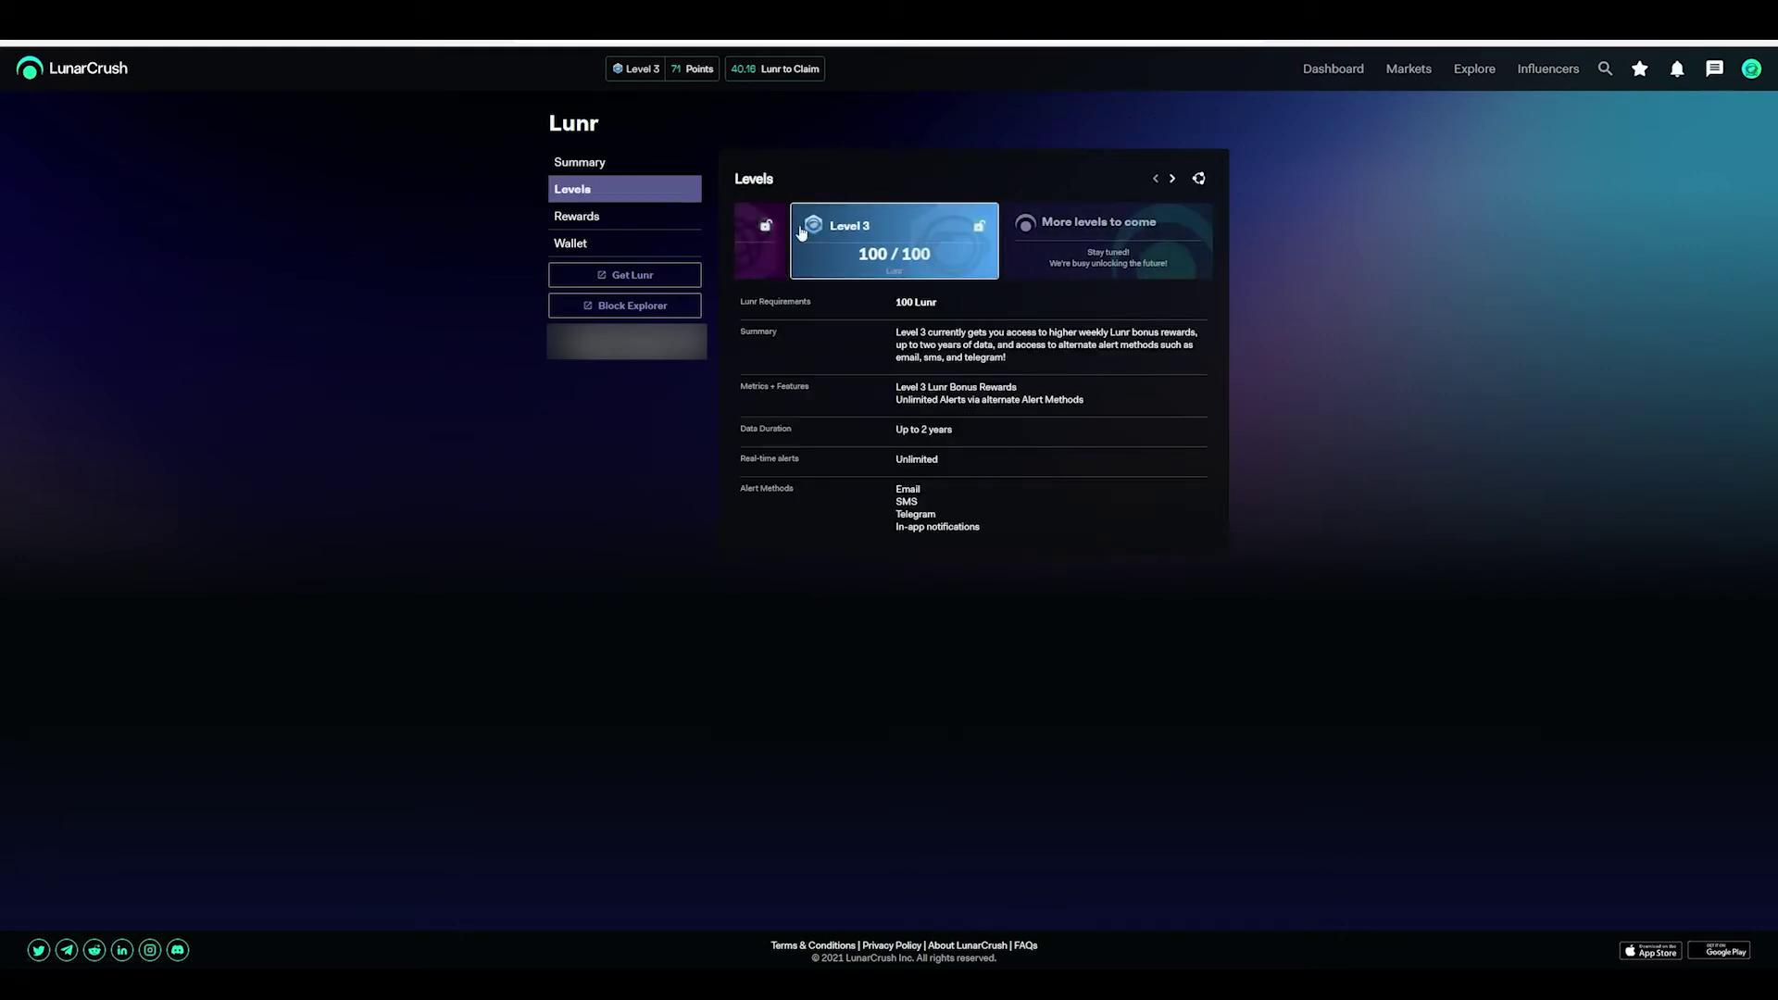
click(1156, 178)
click(1156, 177)
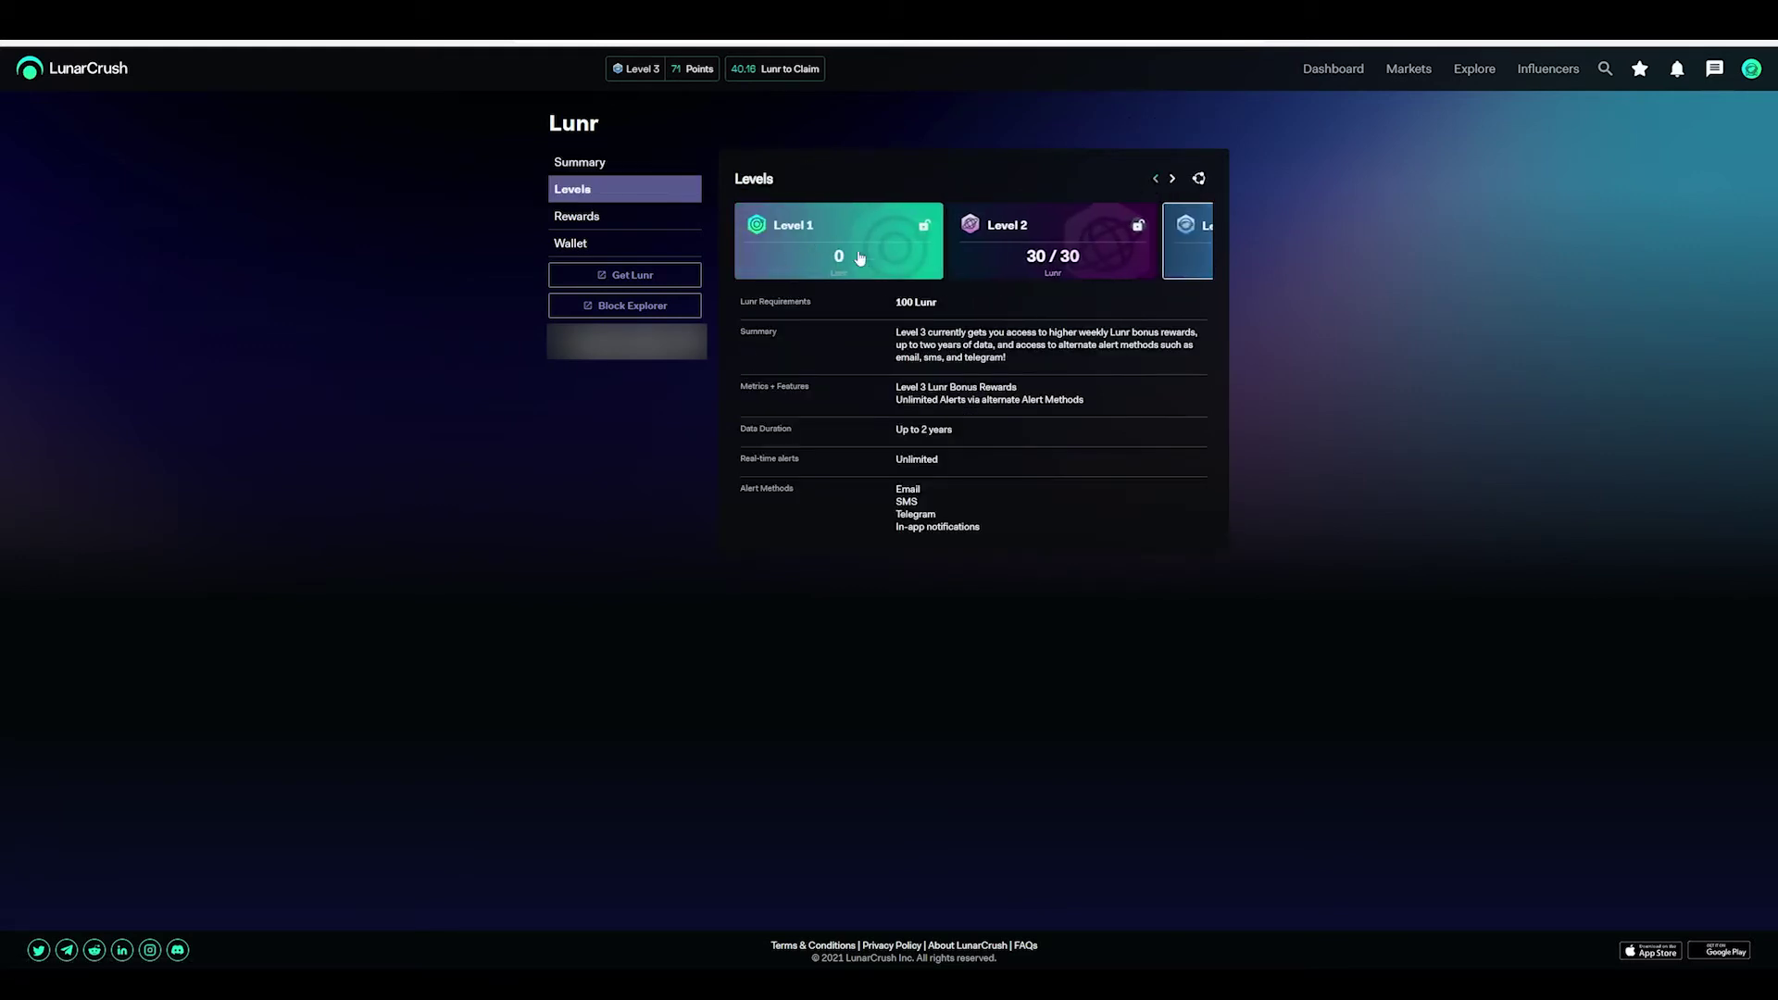
click(1173, 181)
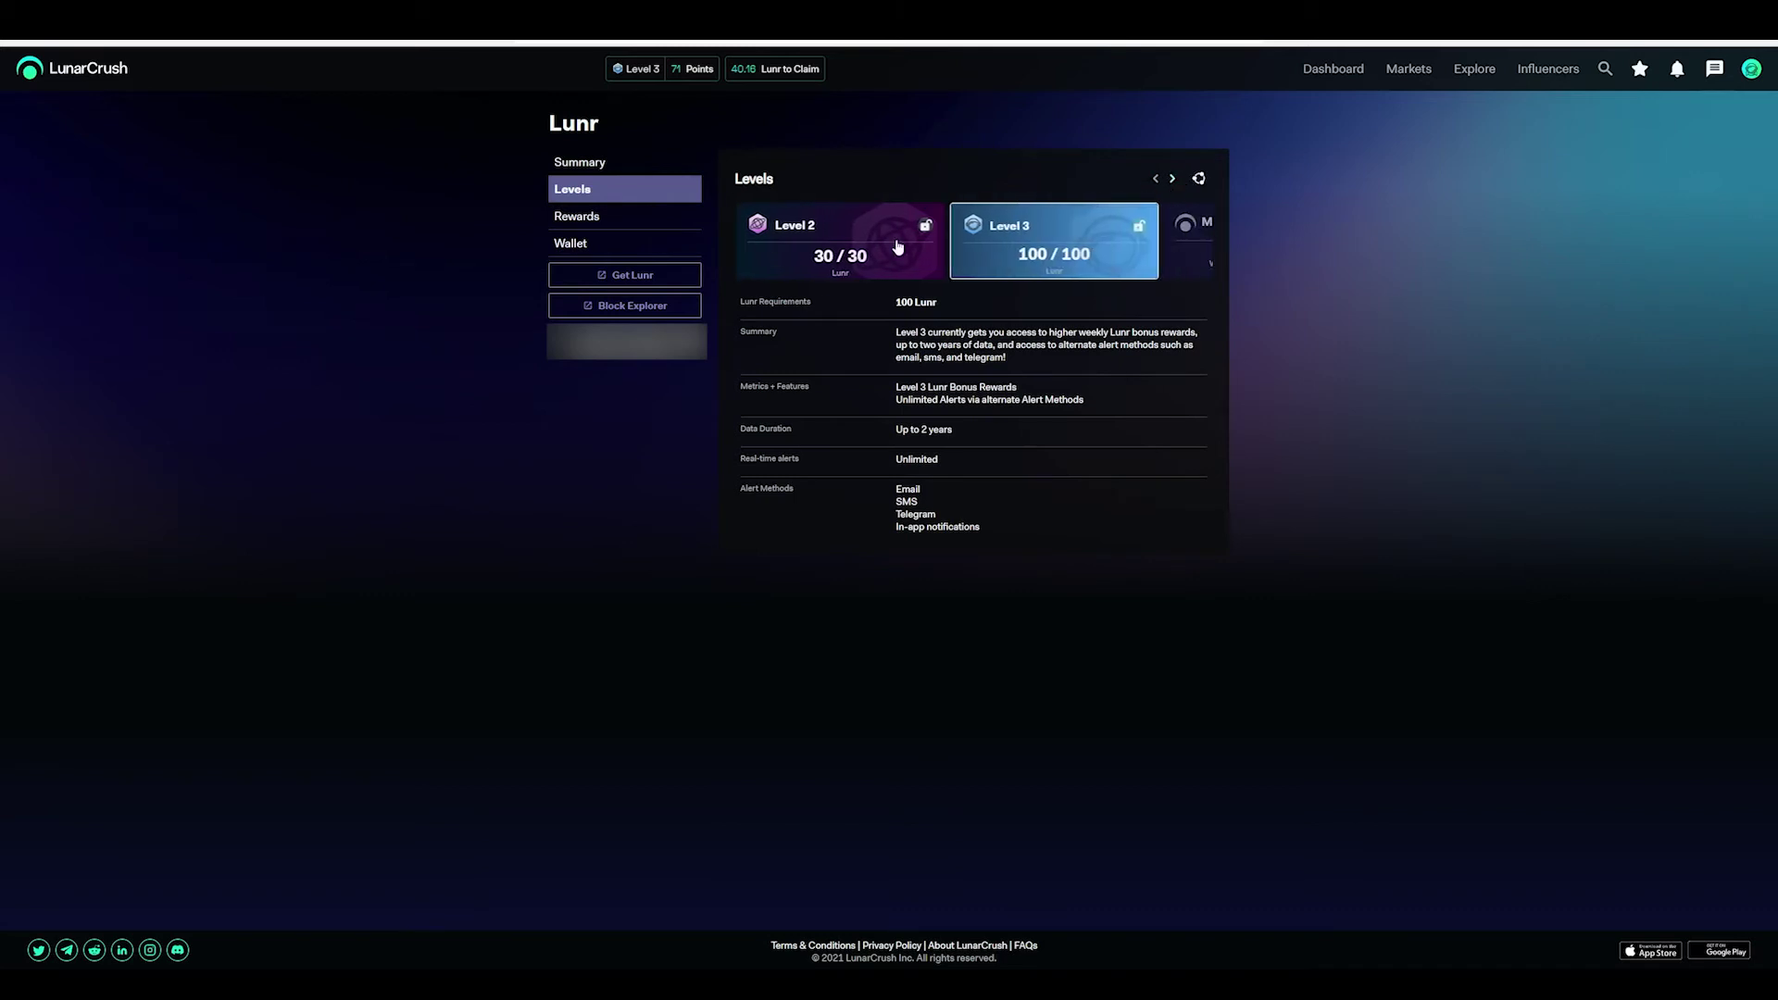
click(1171, 182)
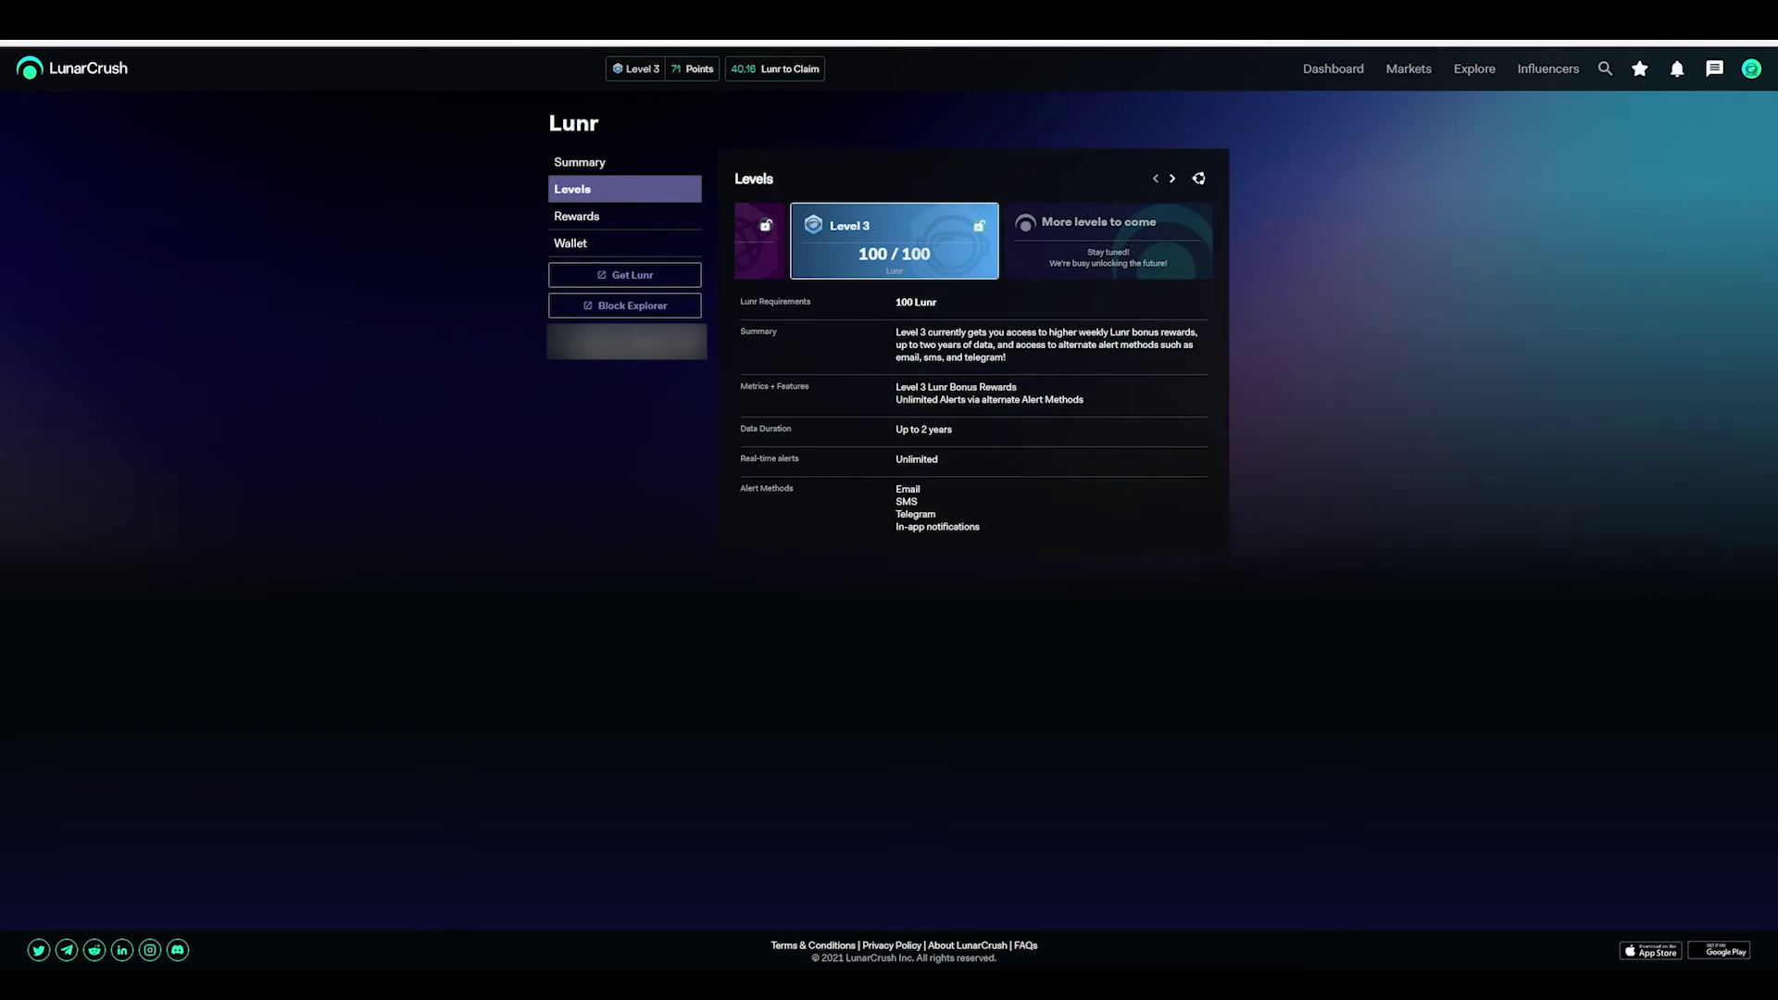
Step: Highlight Level 3 features: alert methods, Lunr Bonus Rewards and unlimited alerts
drag(1109, 332, 1183, 346)
click(892, 349)
drag(995, 344, 1164, 366)
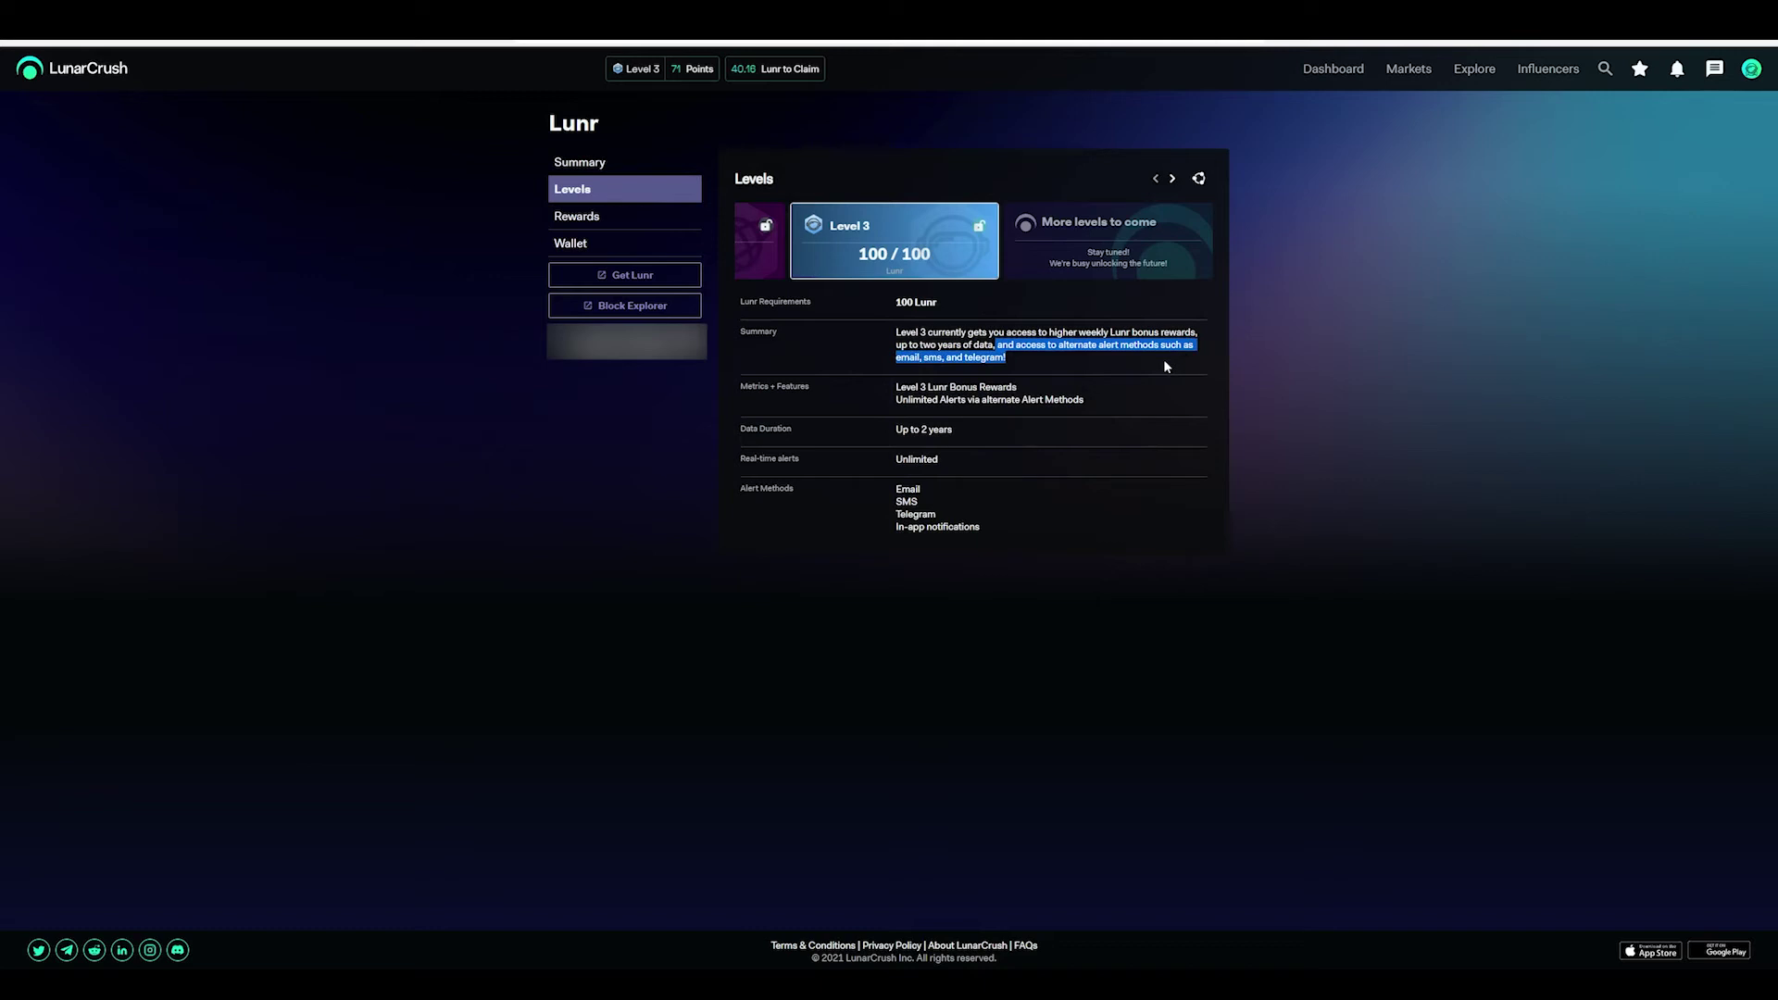
drag(896, 387, 1069, 393)
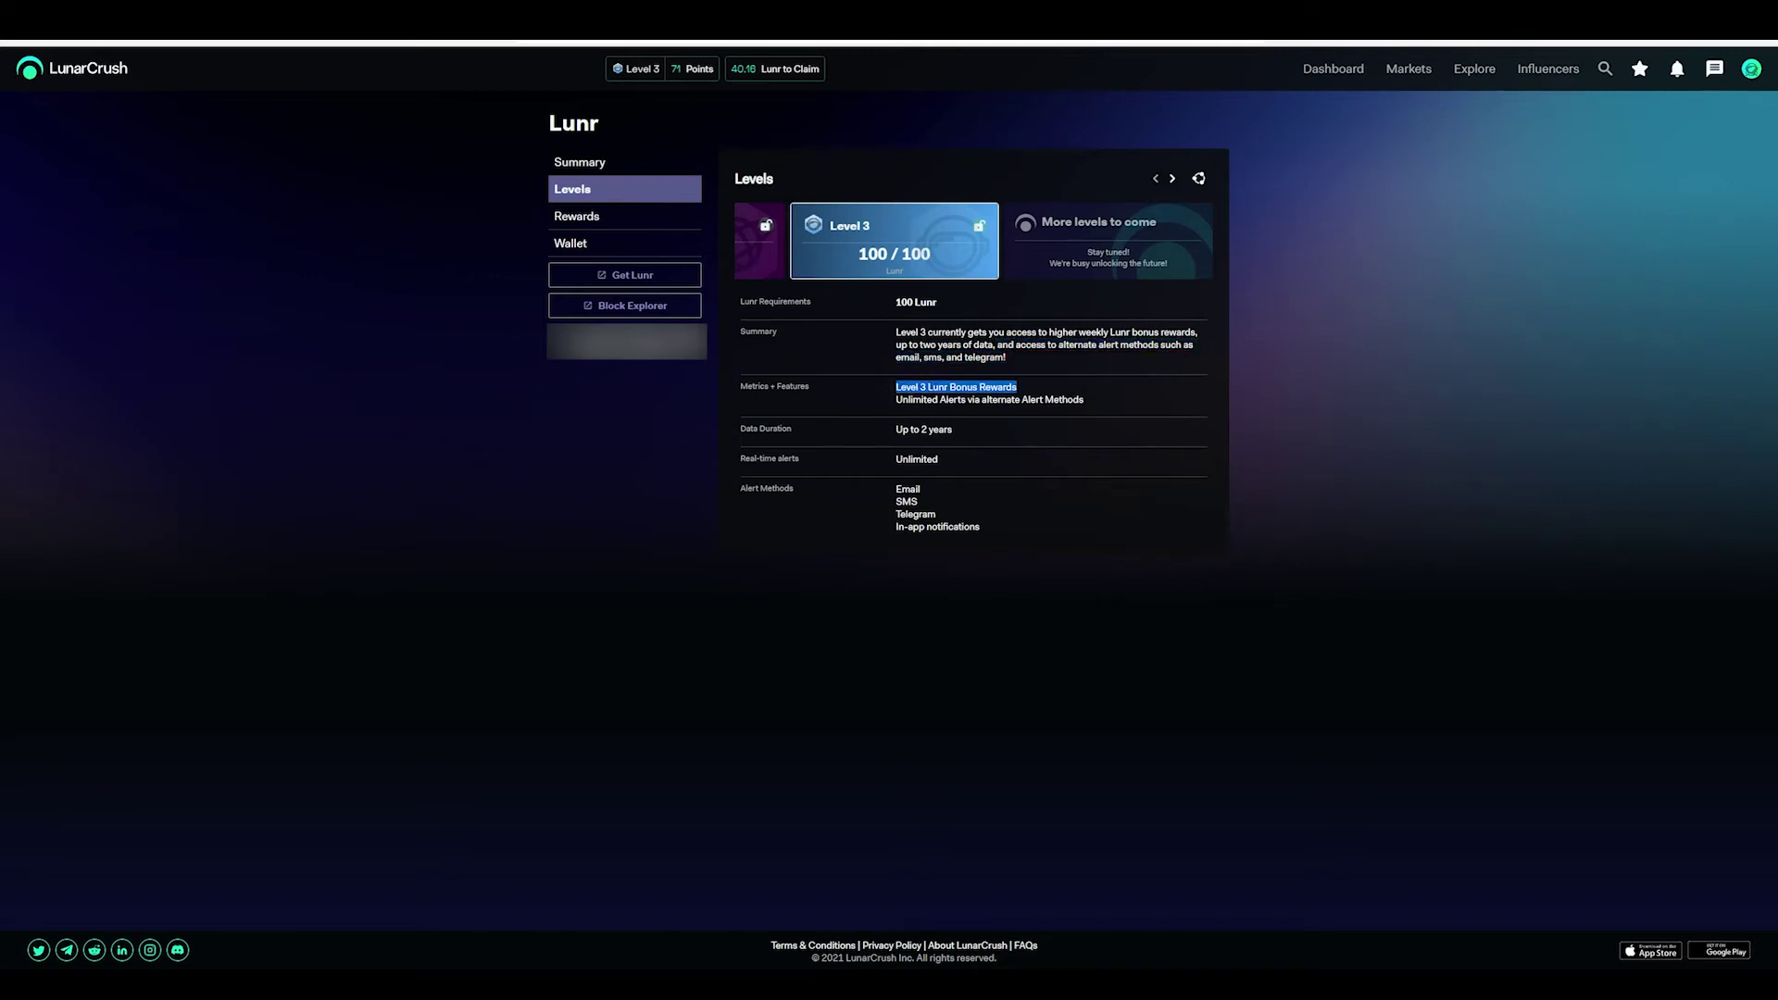
drag(901, 399, 1082, 409)
click(1087, 410)
drag(895, 463, 1009, 546)
click(1279, 524)
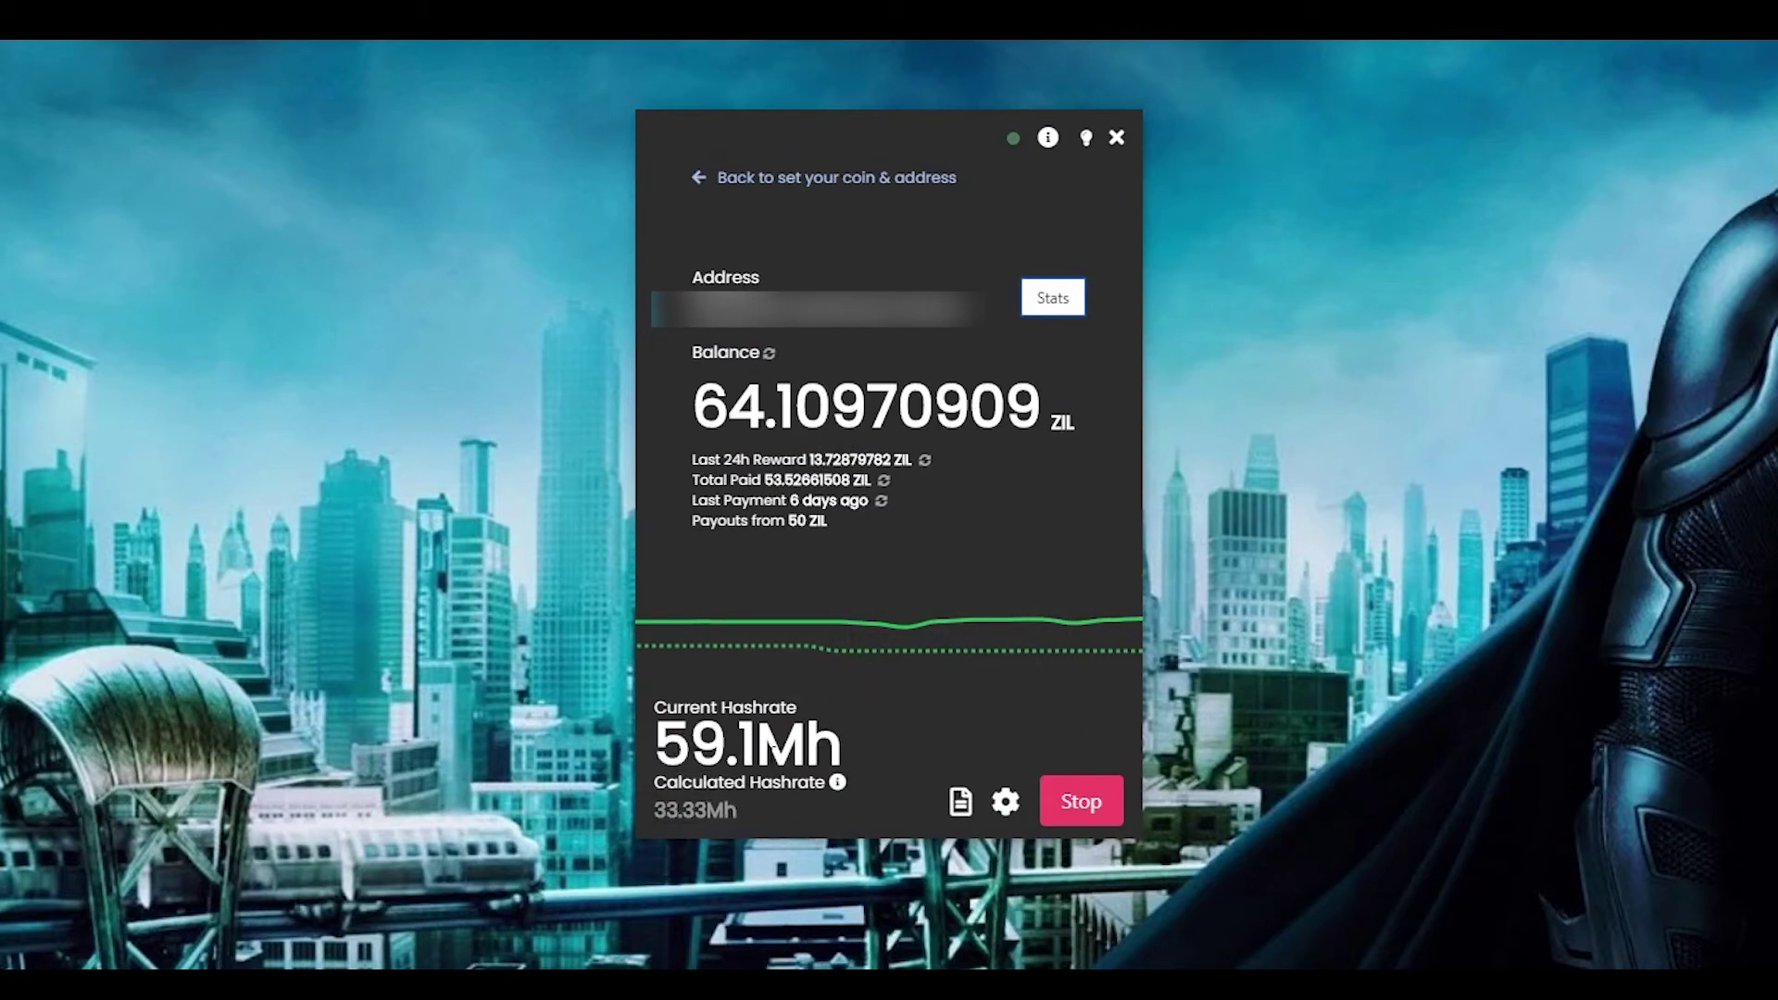
Step: Inspect the unMineable ZIL hashrate graph beside the 64.10970909 ZIL balance
mouse_move(858, 675)
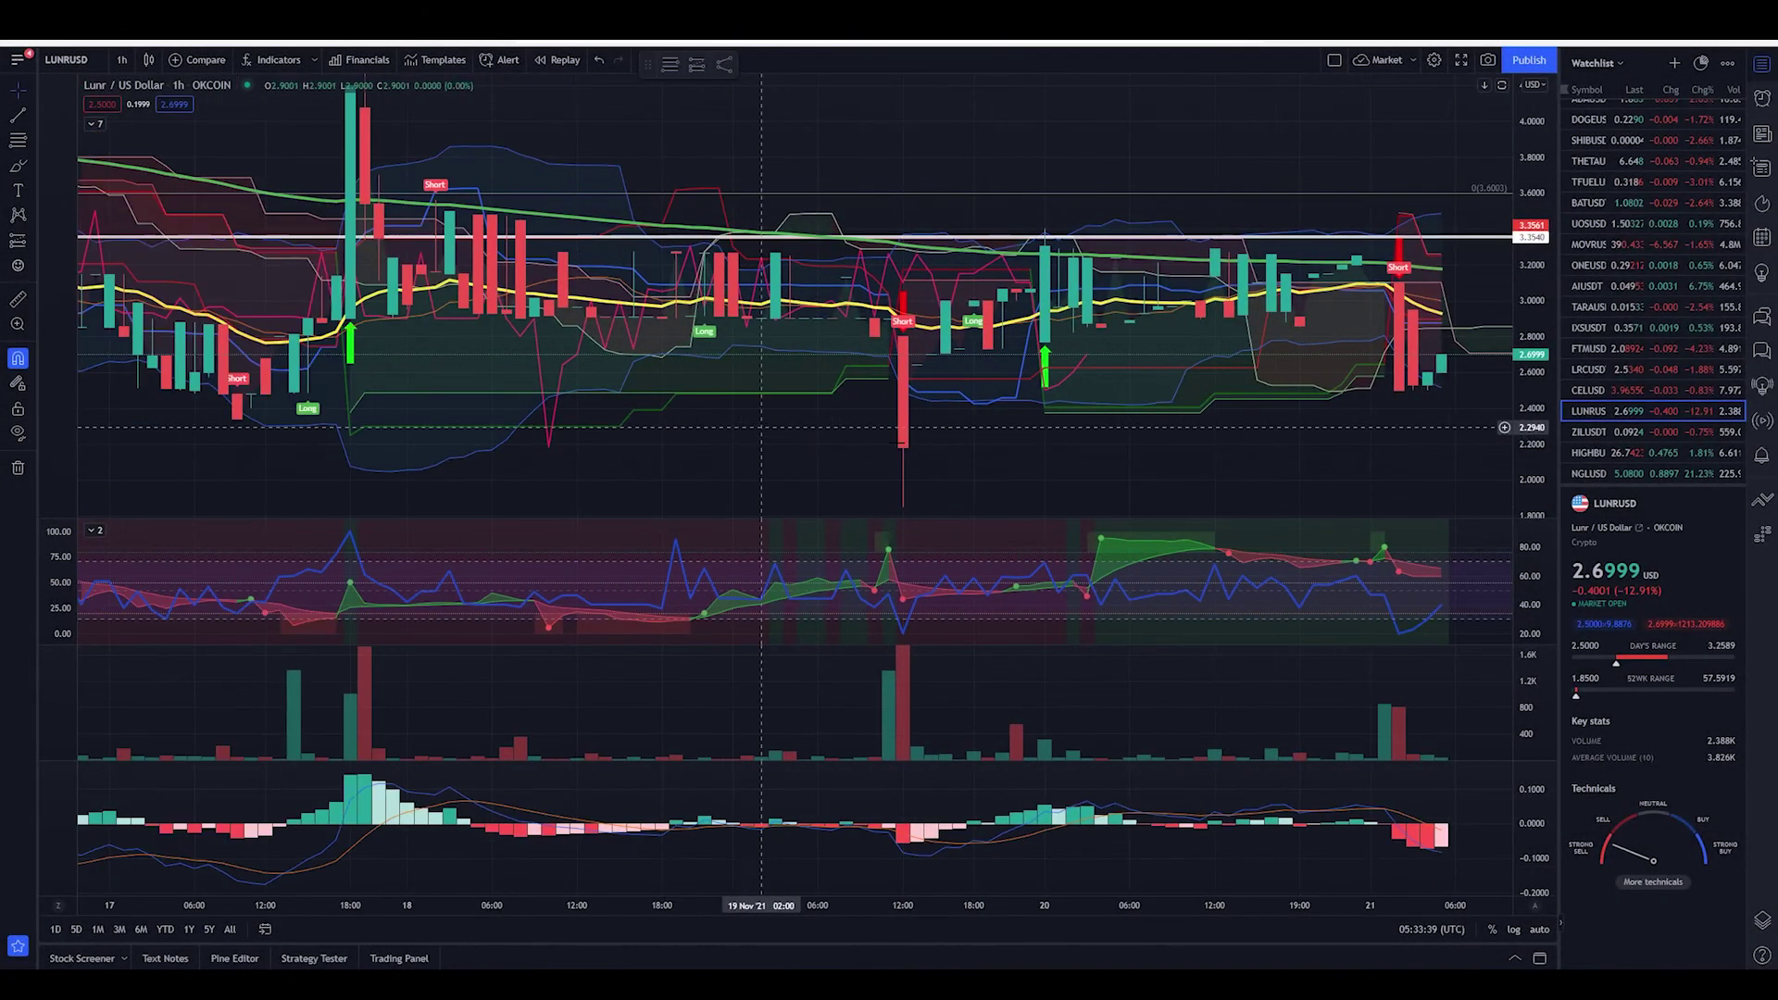
Step: Pan the LUNR/USD hourly chart left, then zoom out to show several more days of candles
drag(1394, 426, 1208, 428)
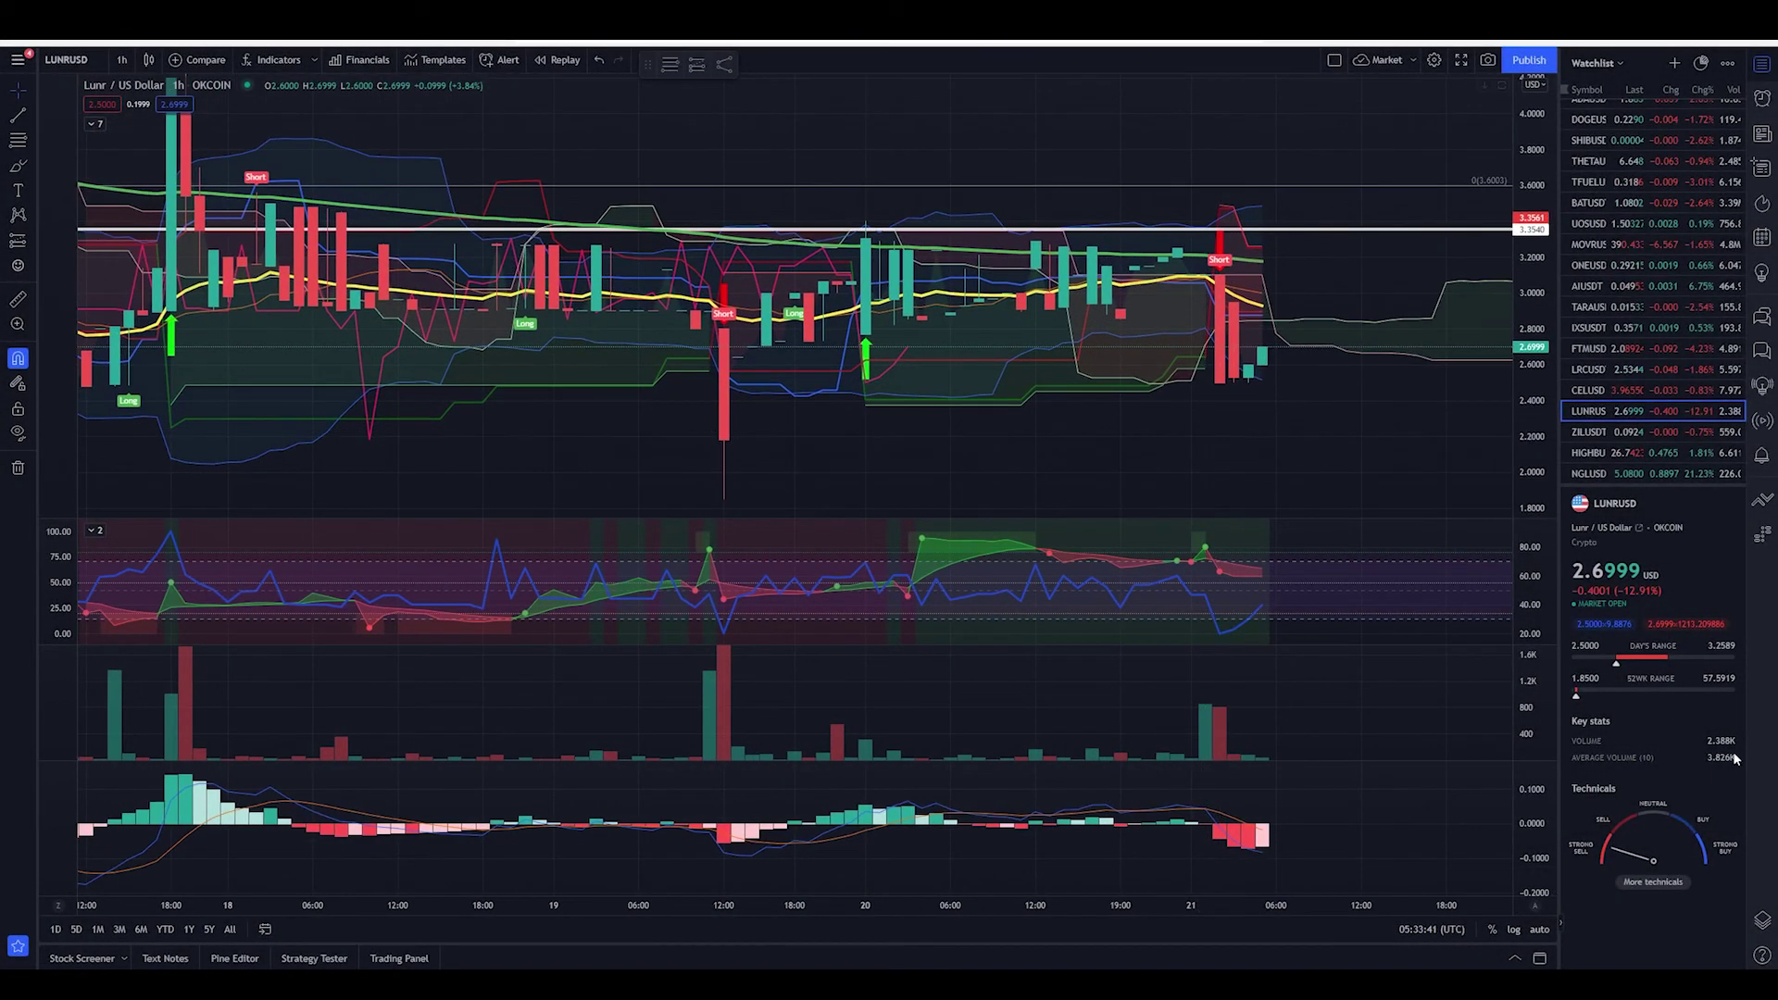
scroll(1264, 456, down, 3)
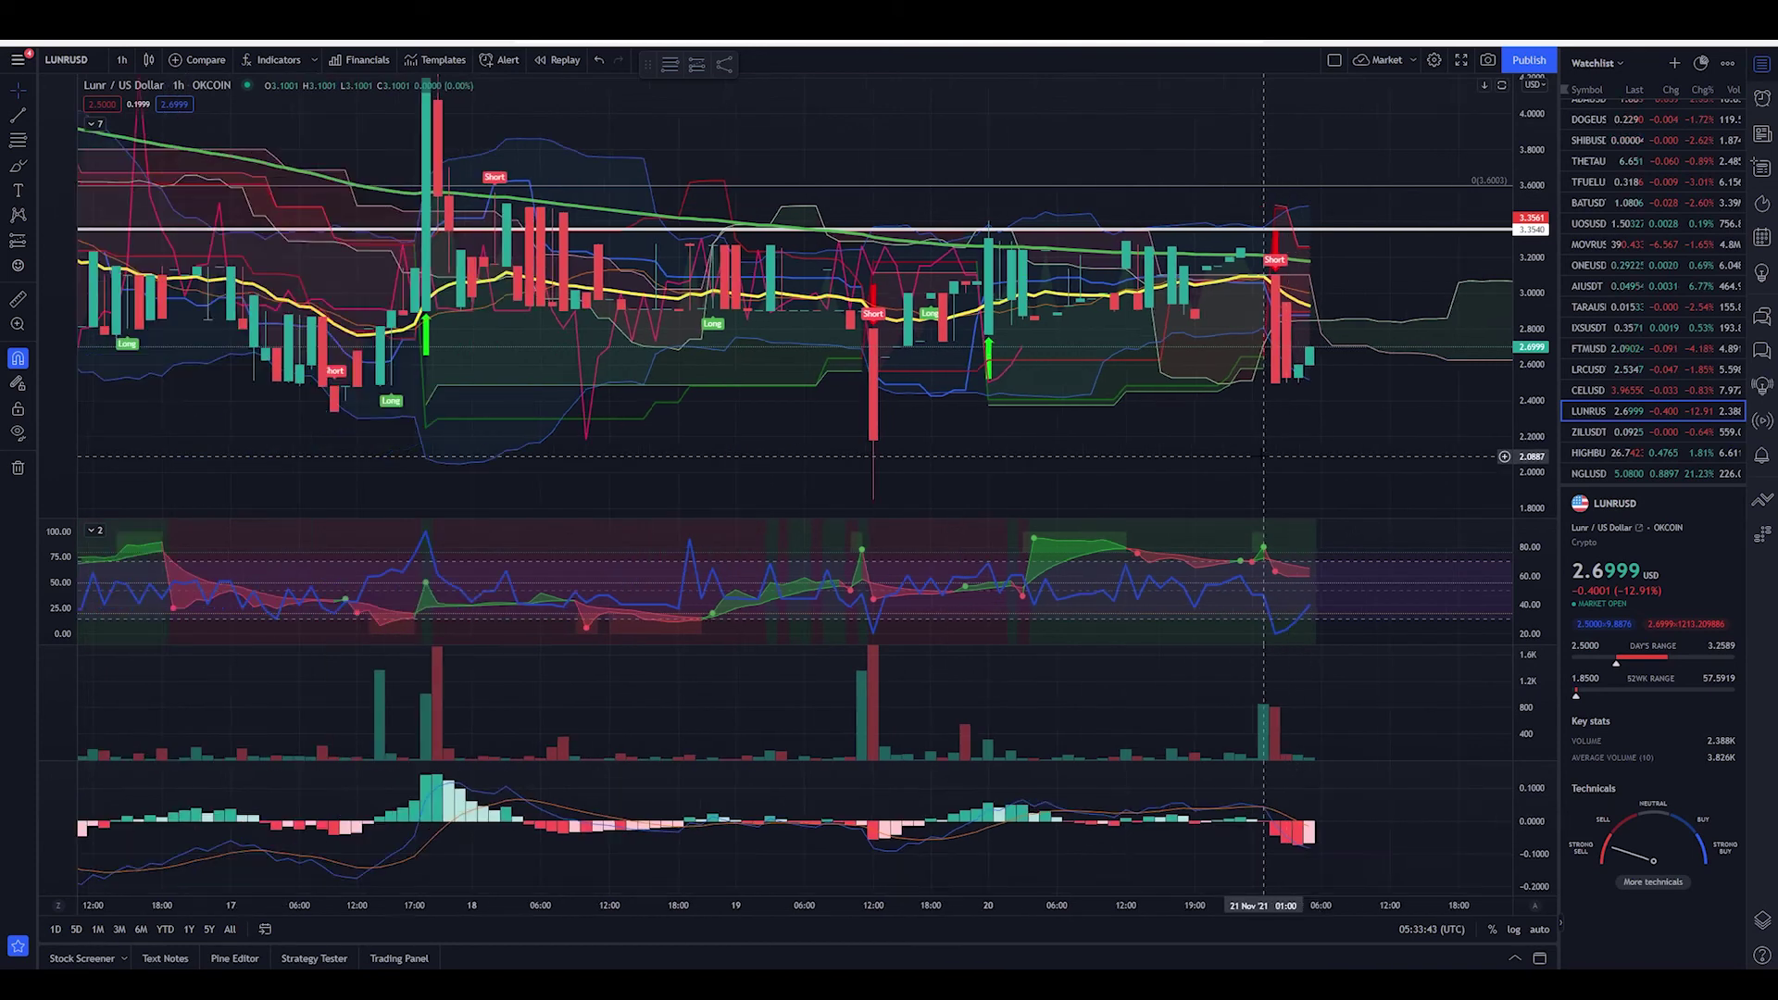
scroll(1264, 456, up, 1)
scroll(1264, 455, down, 1)
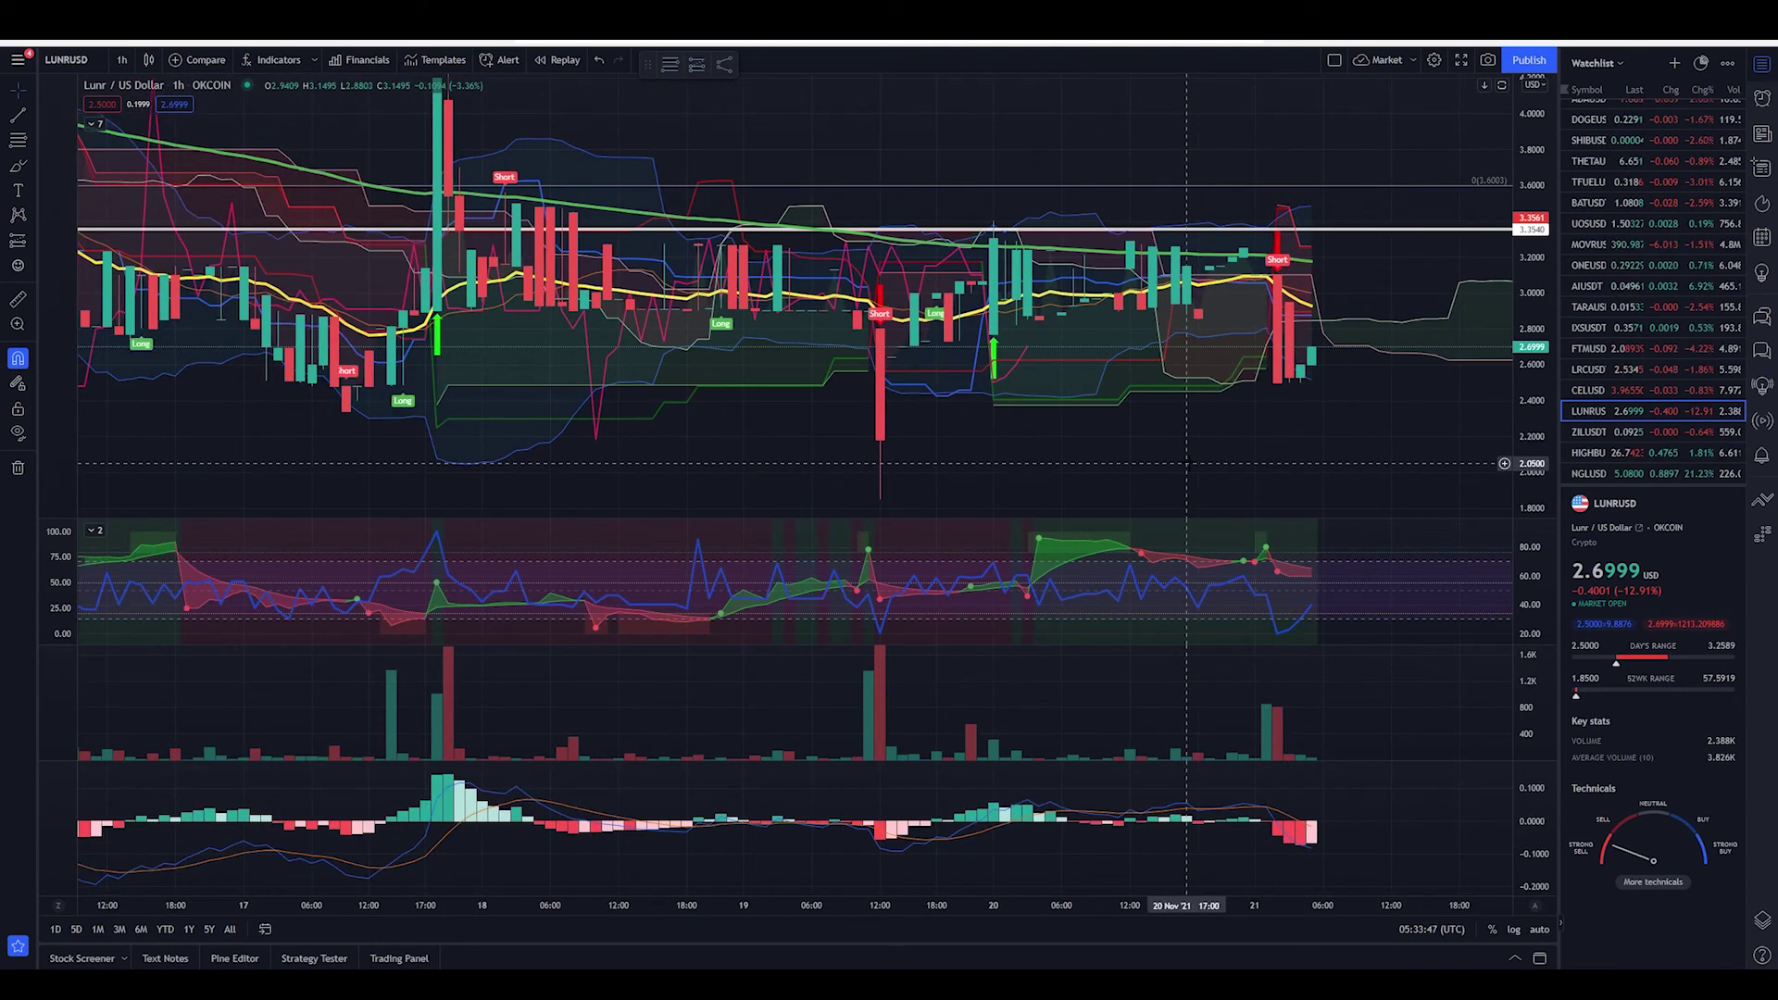
scroll(1209, 454, down, 3)
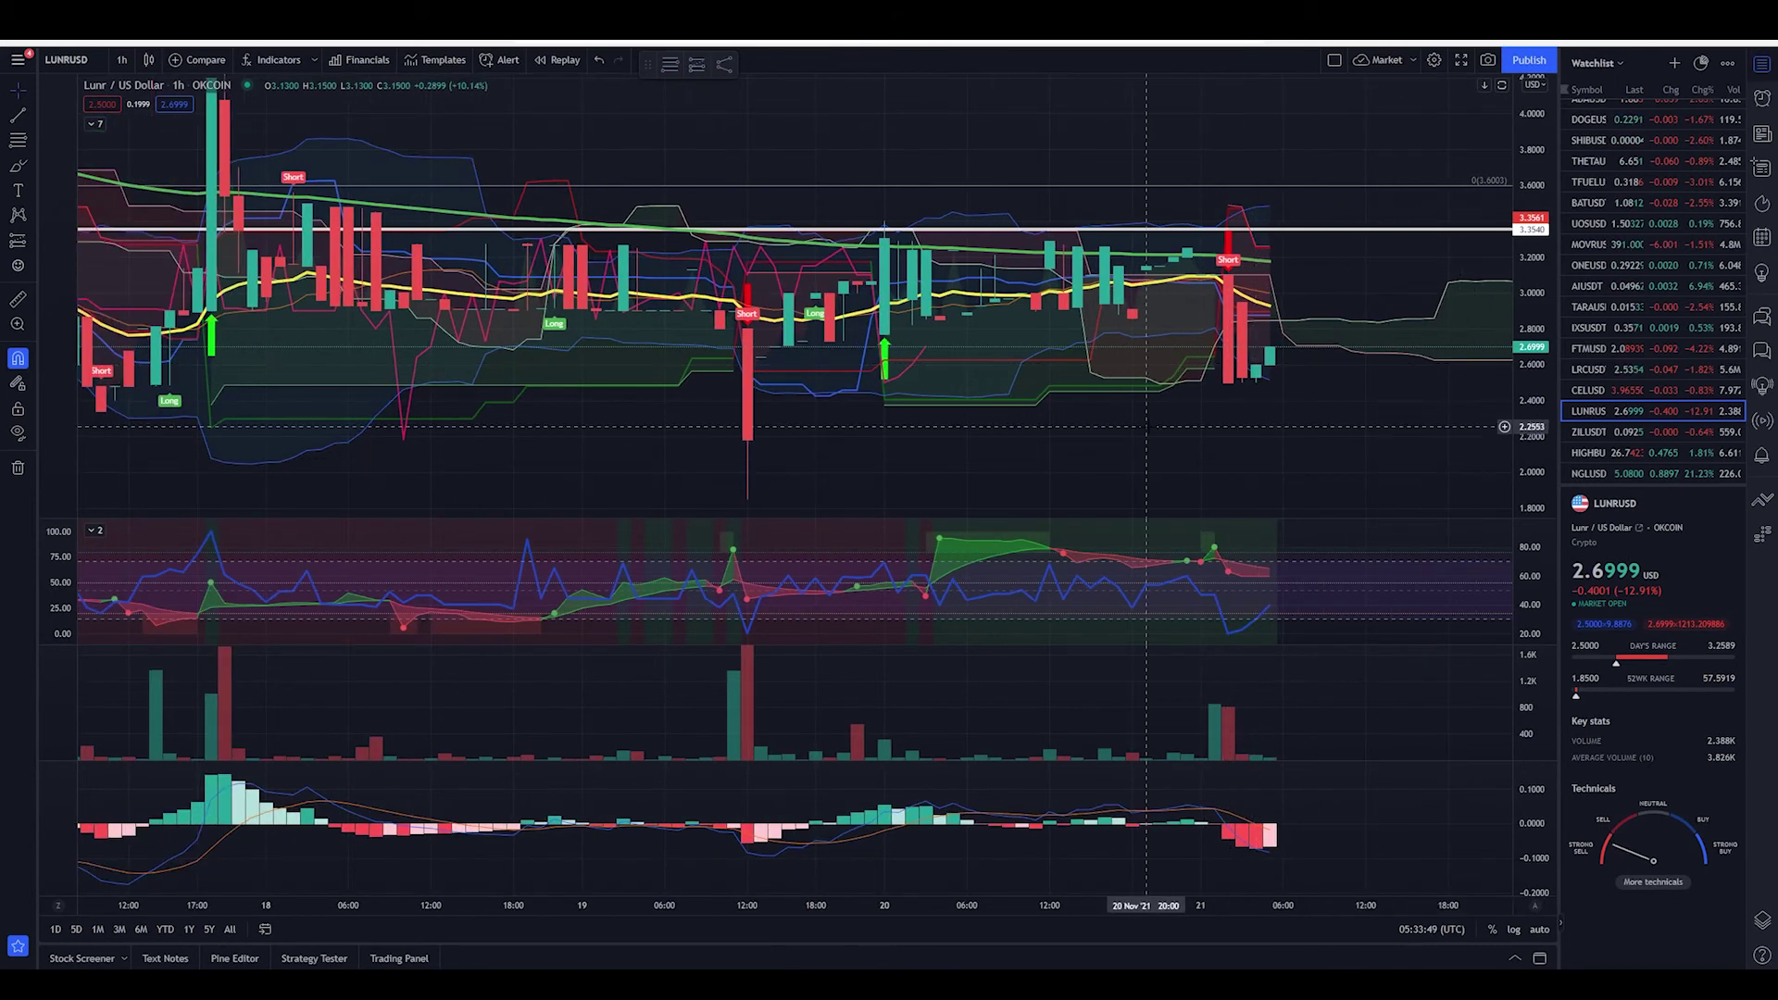